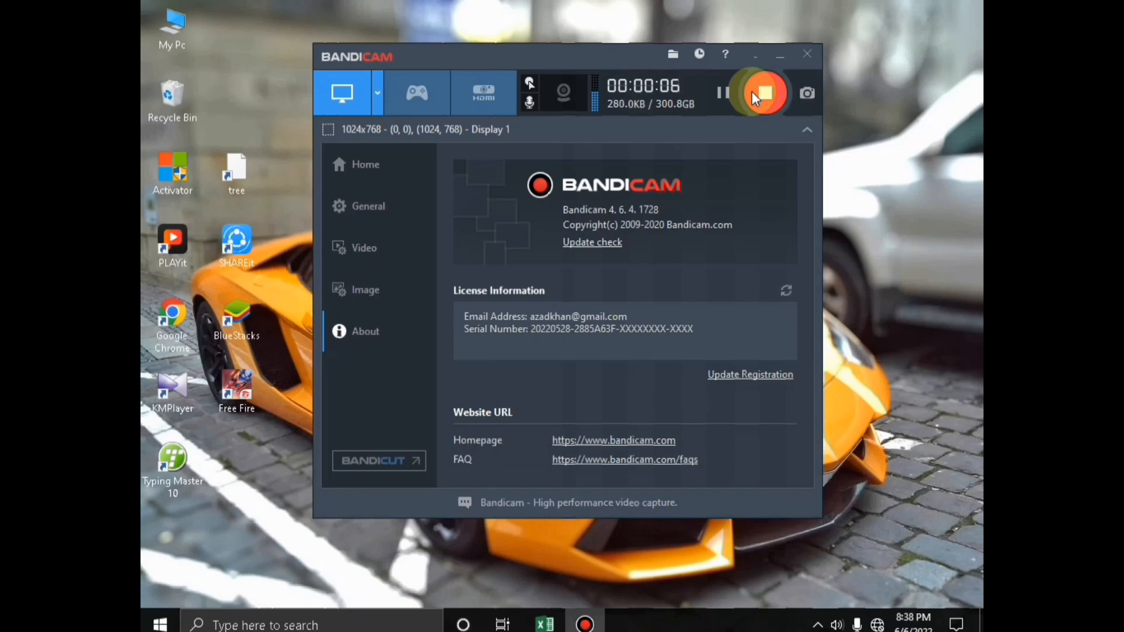
- Switch to the Book1 workbook in Excel and look over the CGPA column on the Data Validation sheet
left_click(559, 624)
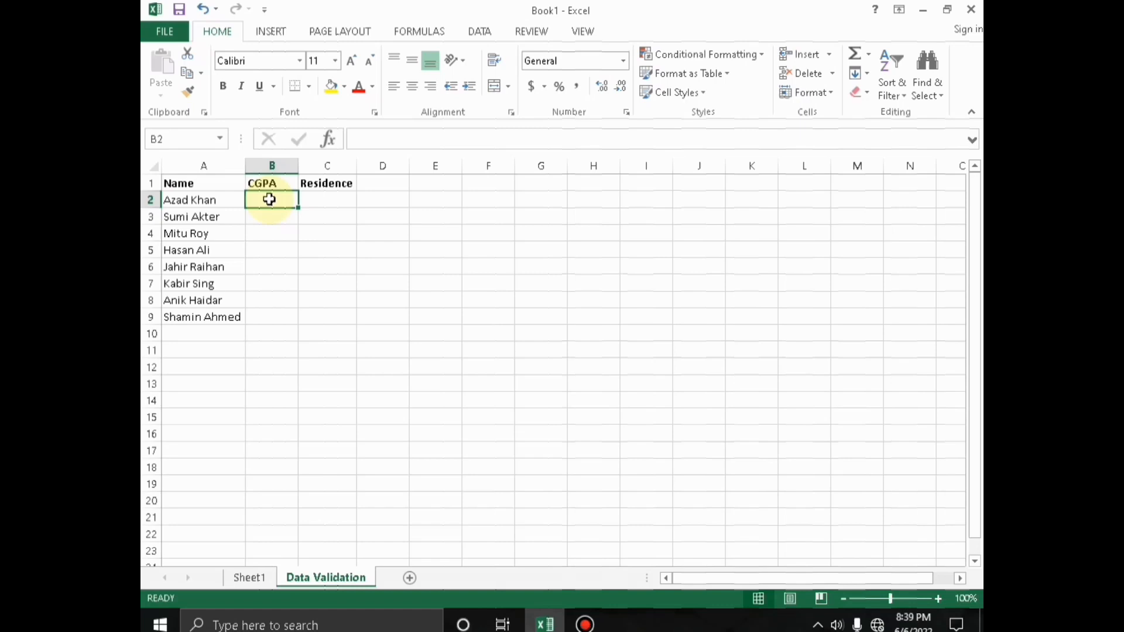
left_click(271, 165)
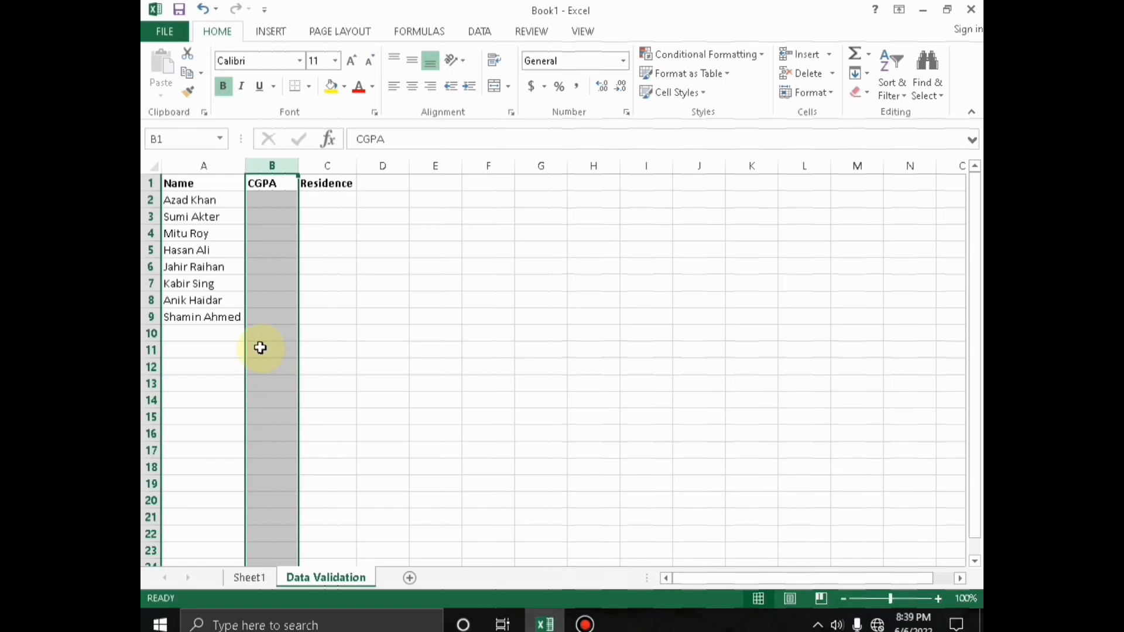
left_click(339, 233)
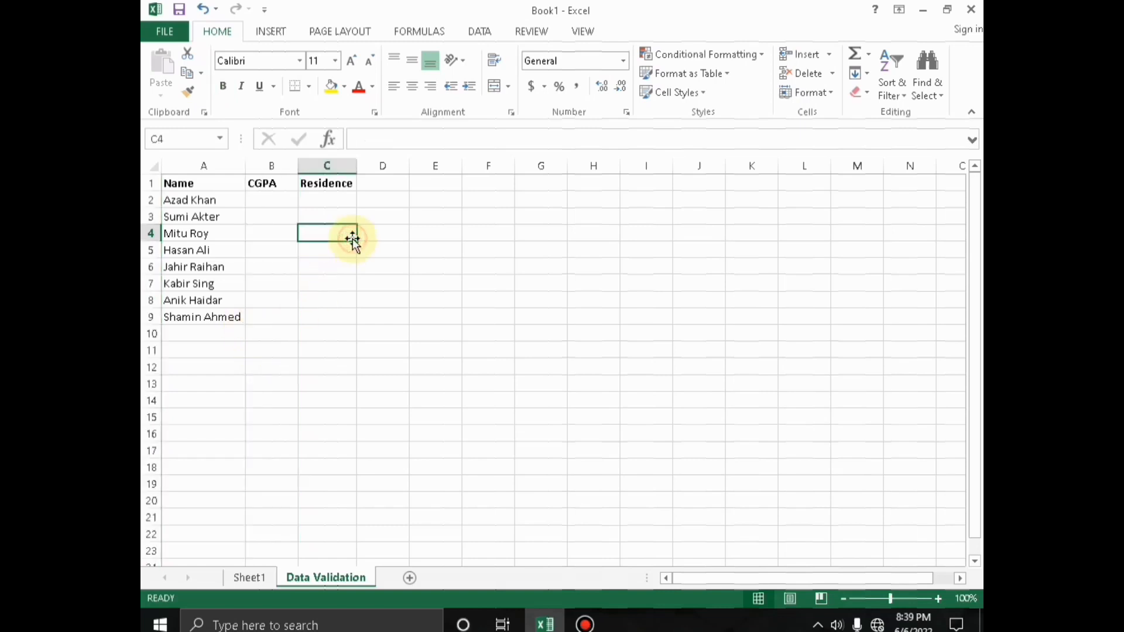
- Enter the CGPA values 5, 8 and 4.7 in cells B2 to B4
left_click(271, 182)
left_click(269, 204)
double_click(269, 203)
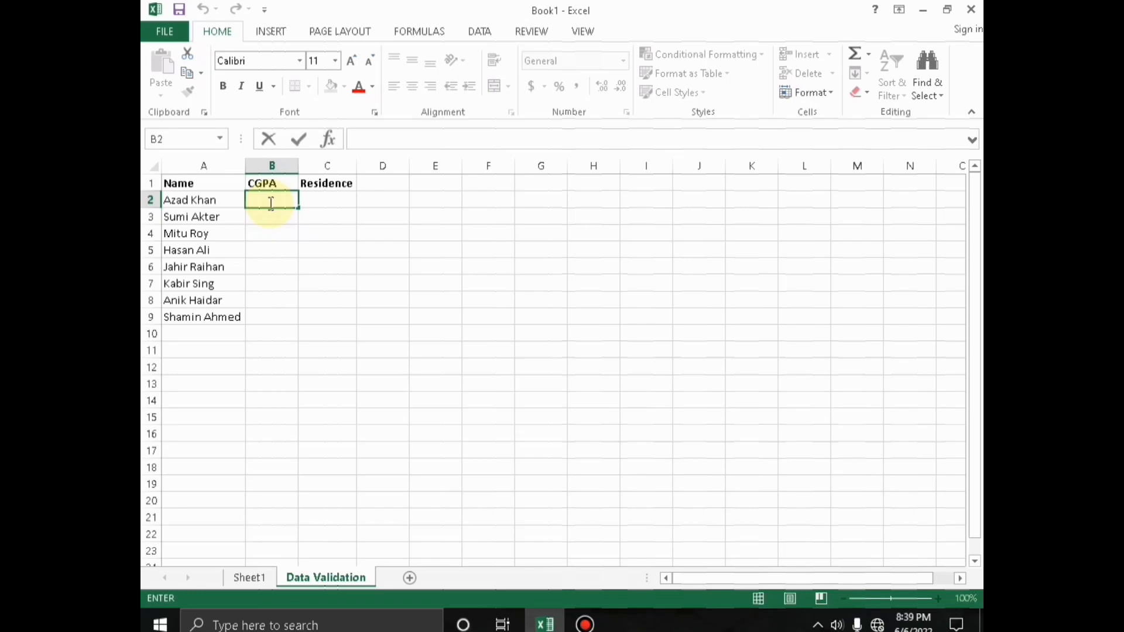
type("5")
key("Return")
type("8")
key("Return")
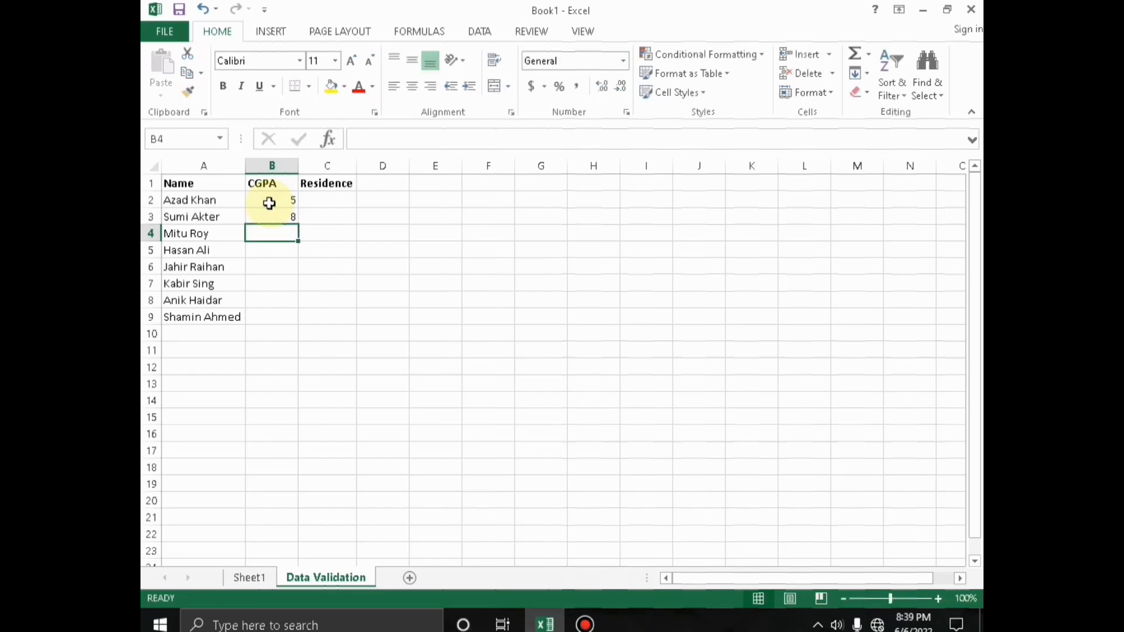
type("4.")
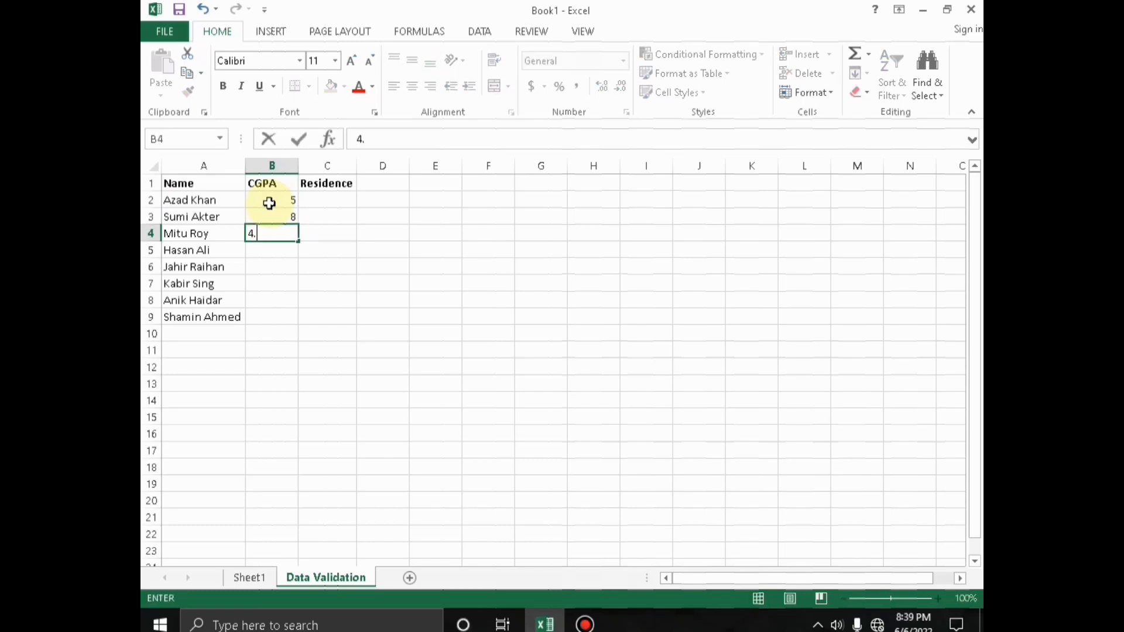
type("7")
key("Return")
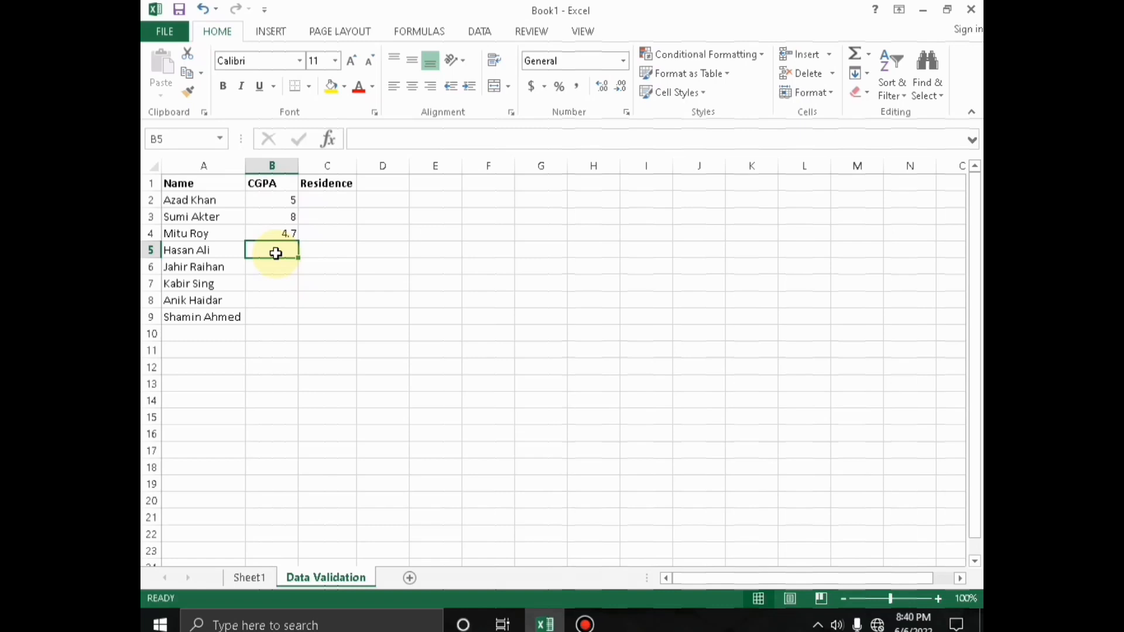
- Clear the trial CGPA values from cells B2 to B5
left_click_drag(275, 200, 289, 242)
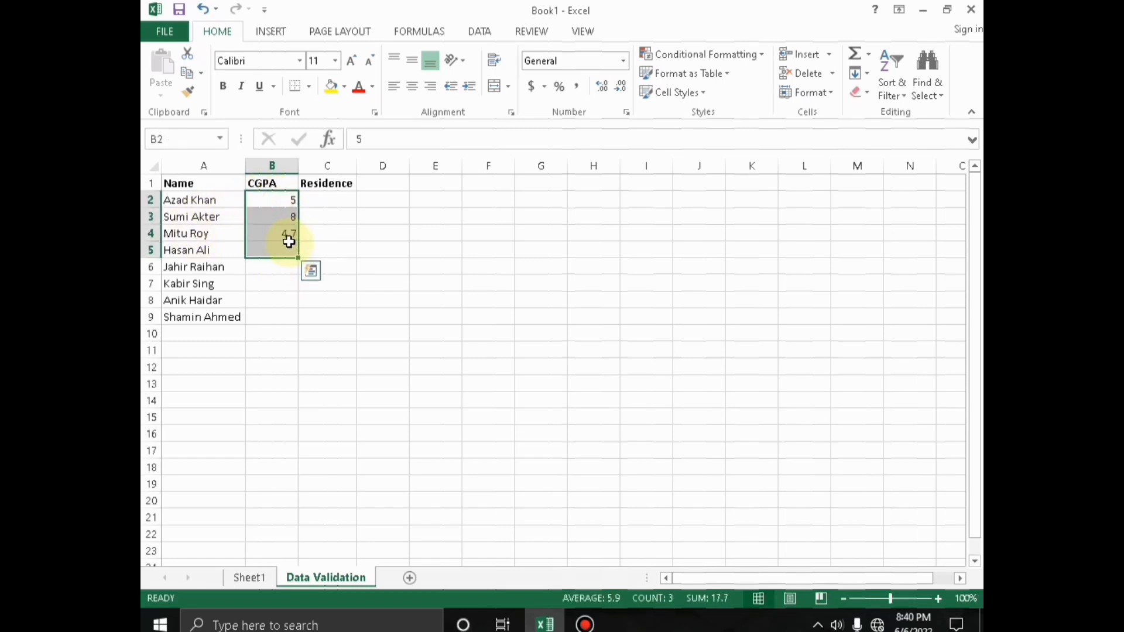
key("Delete")
left_click(374, 245)
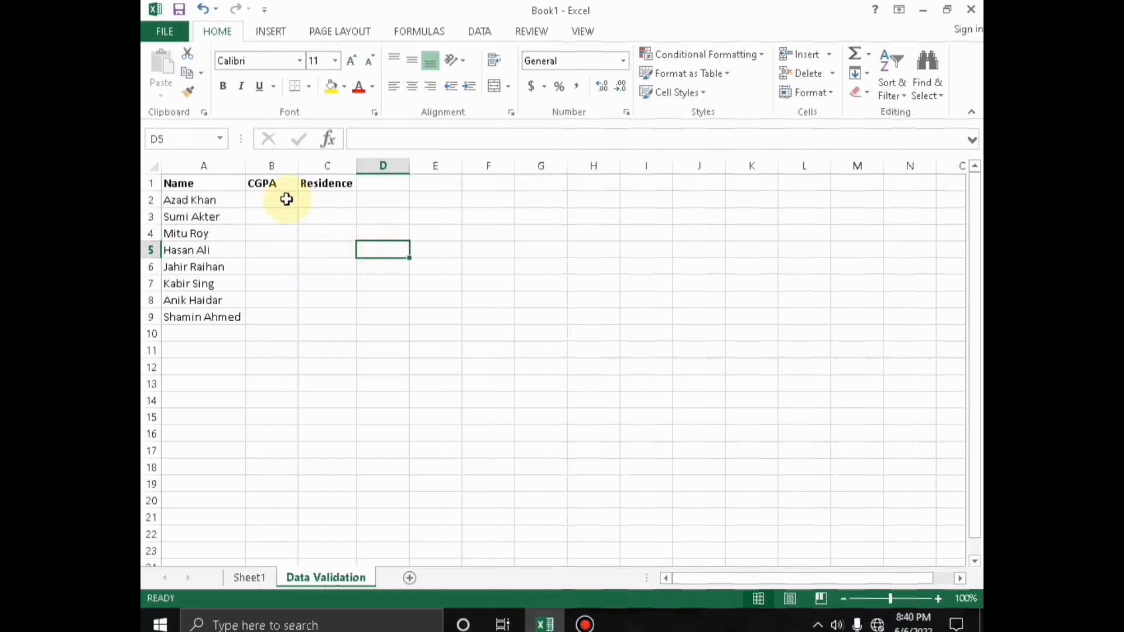
- Apply data validation to cells B2 to B9 that allows only decimals between 0 and 4
left_click_drag(287, 200, 291, 318)
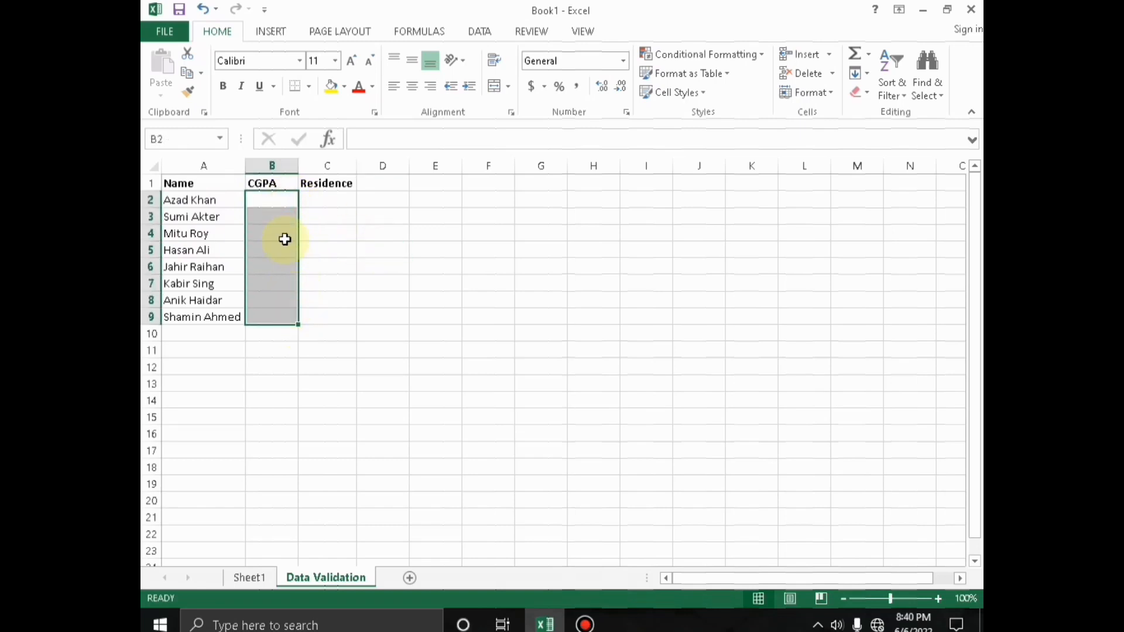
left_click(479, 34)
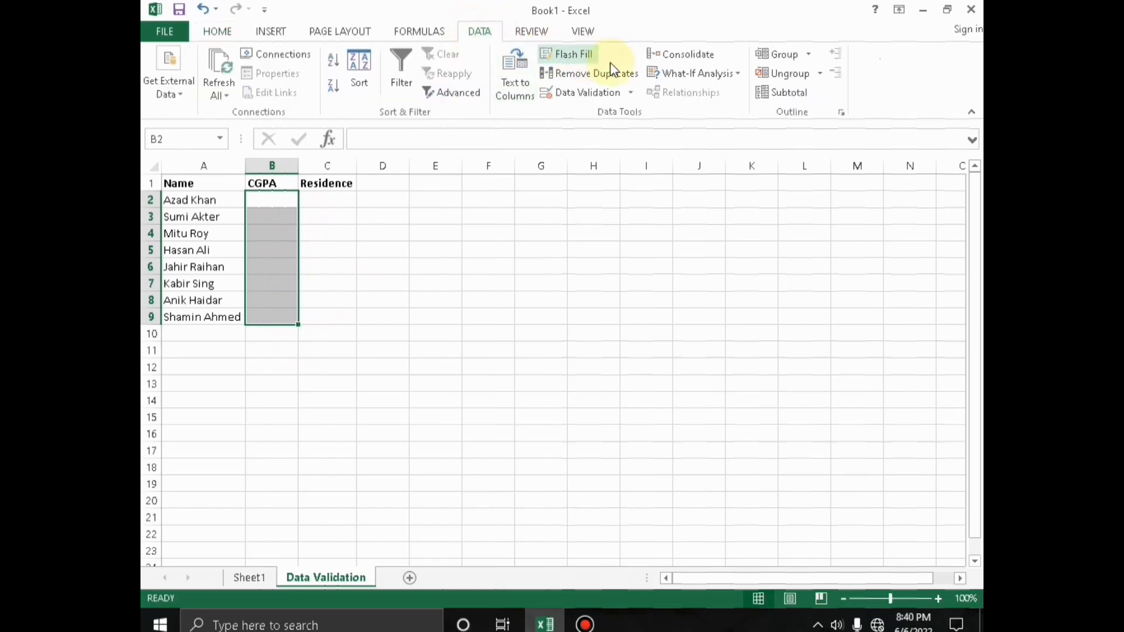
left_click(611, 99)
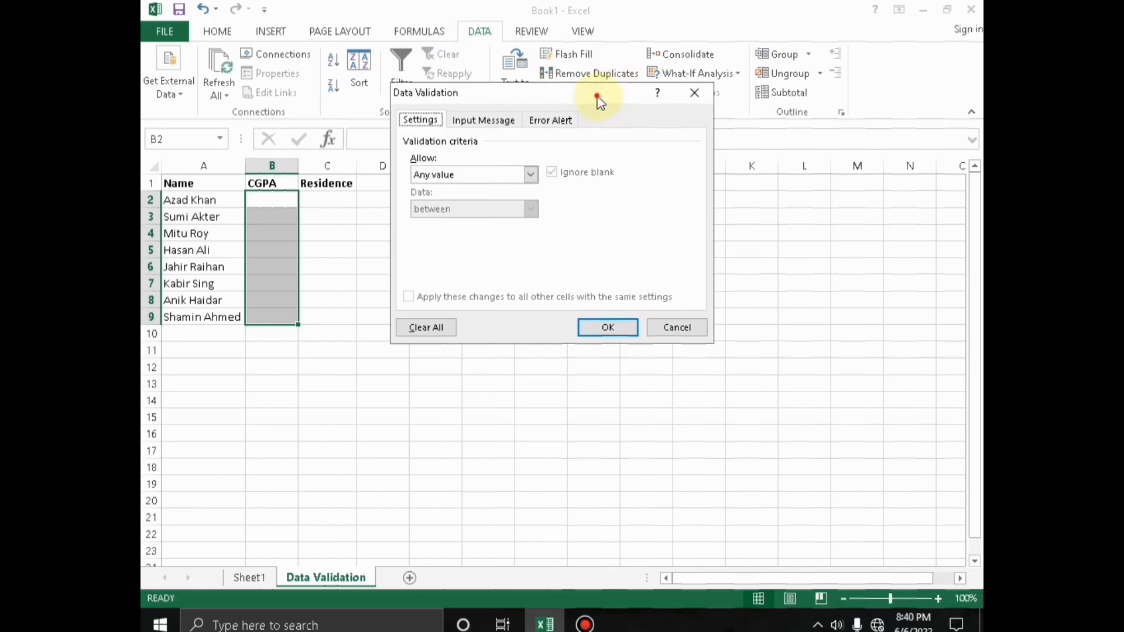
left_click_drag(607, 94, 583, 120)
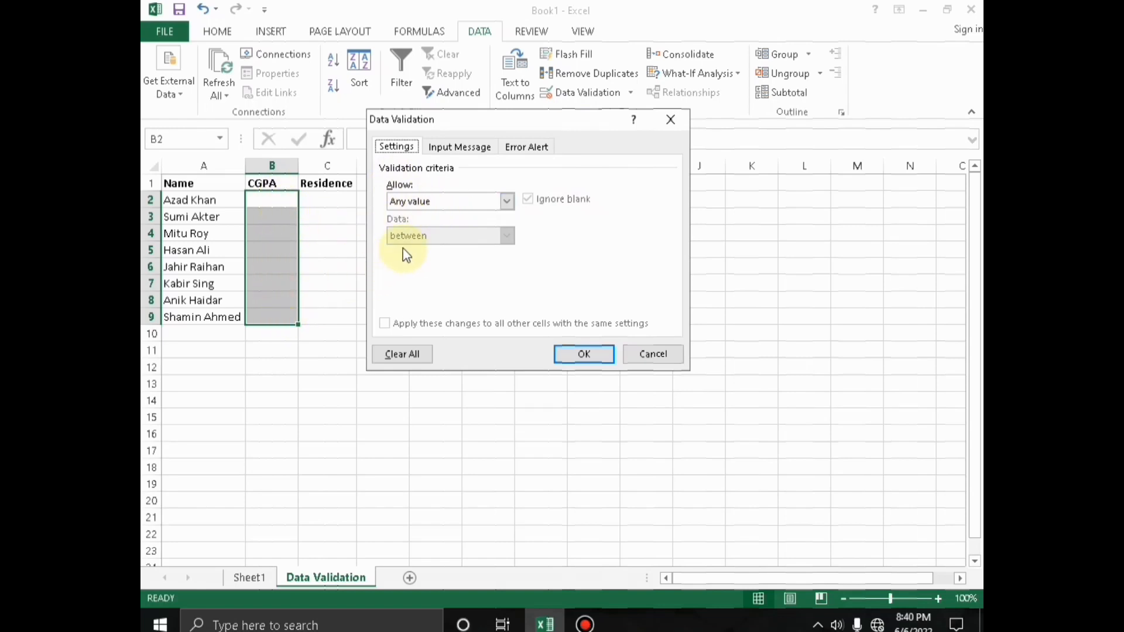
left_click(507, 202)
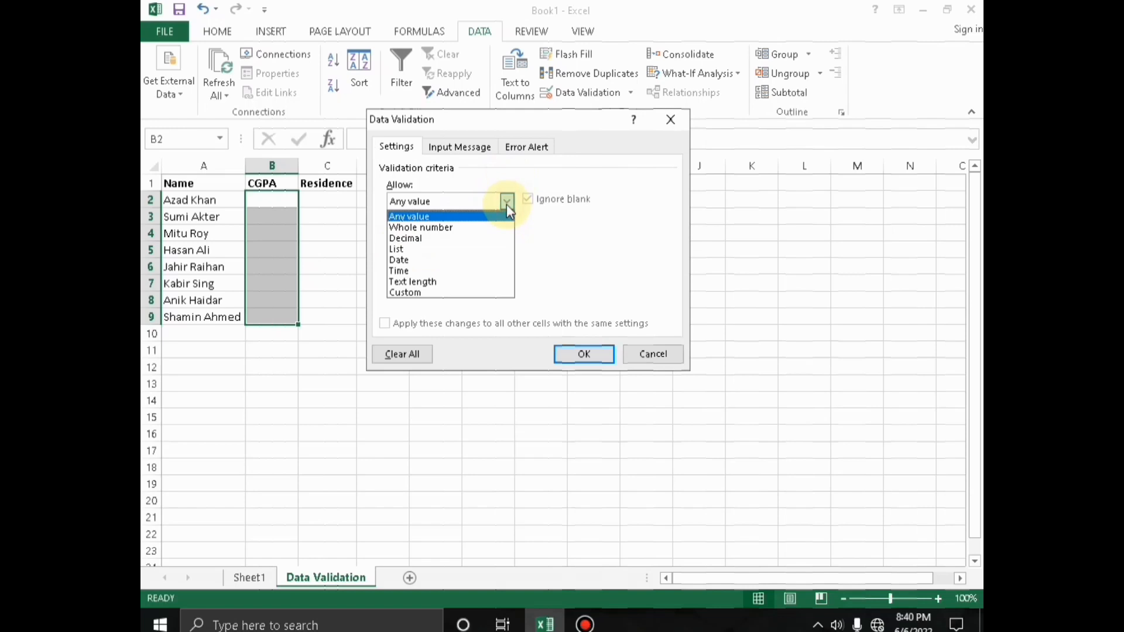
left_click(436, 239)
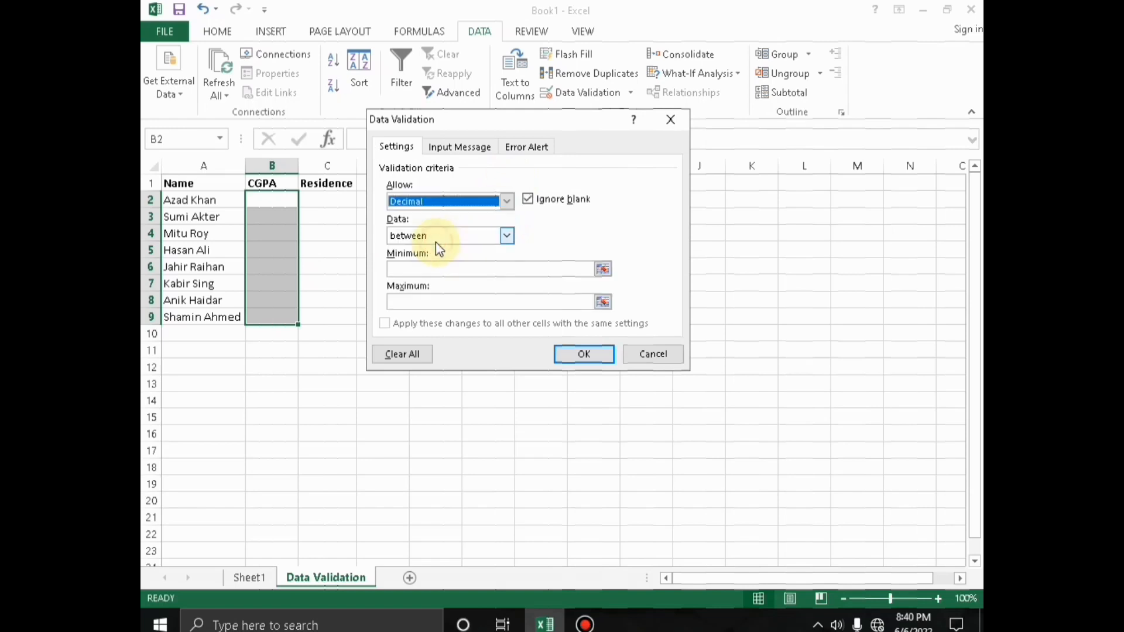
left_click(509, 268)
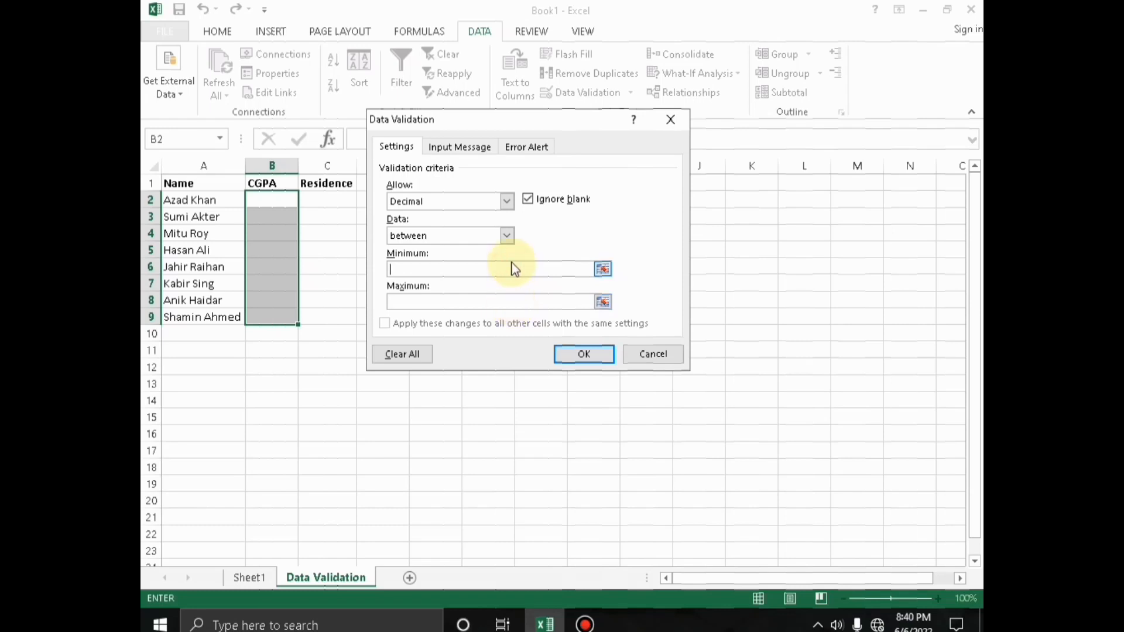
type("0")
left_click(488, 301)
type("4")
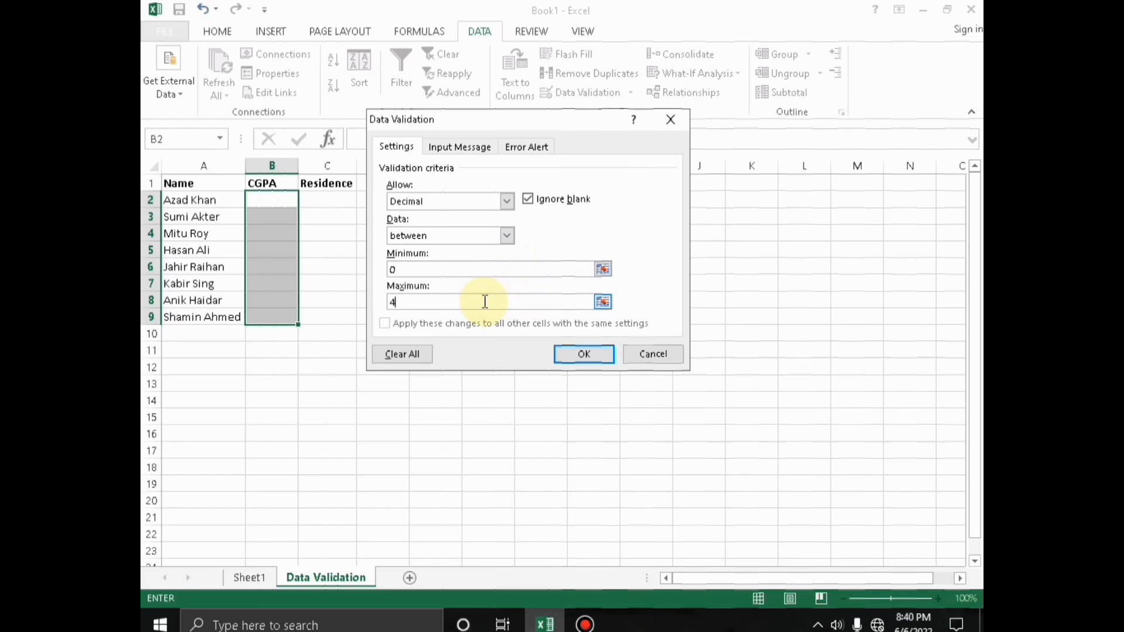
left_click(578, 353)
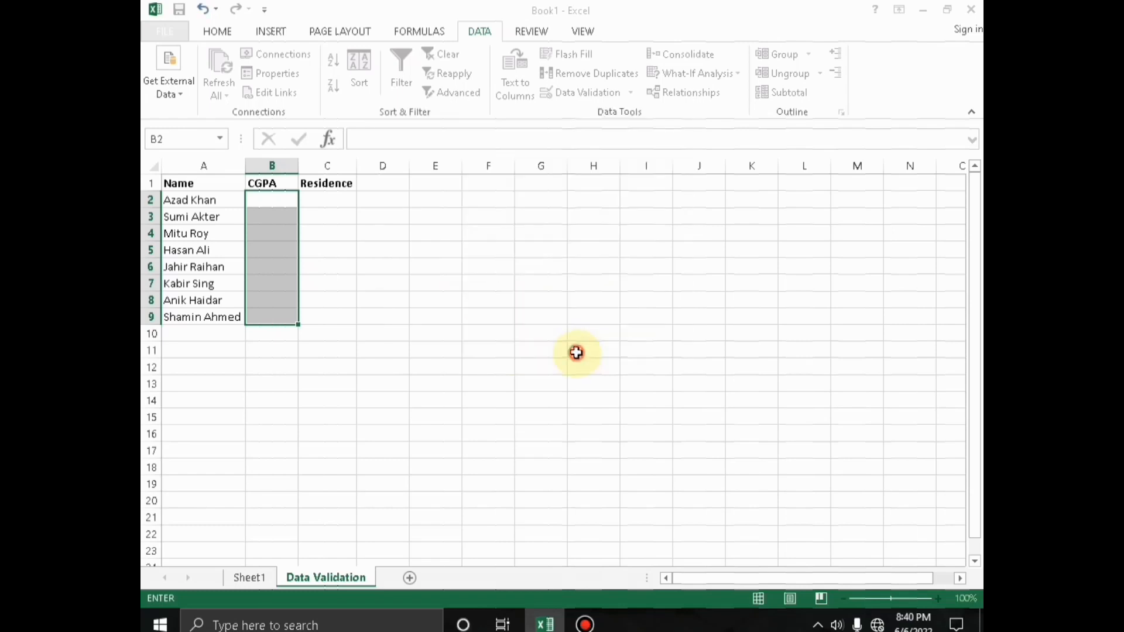
- Try to enter a CGPA of 8 in cell B2 to test the validation rule
left_click(326, 244)
left_click(282, 201)
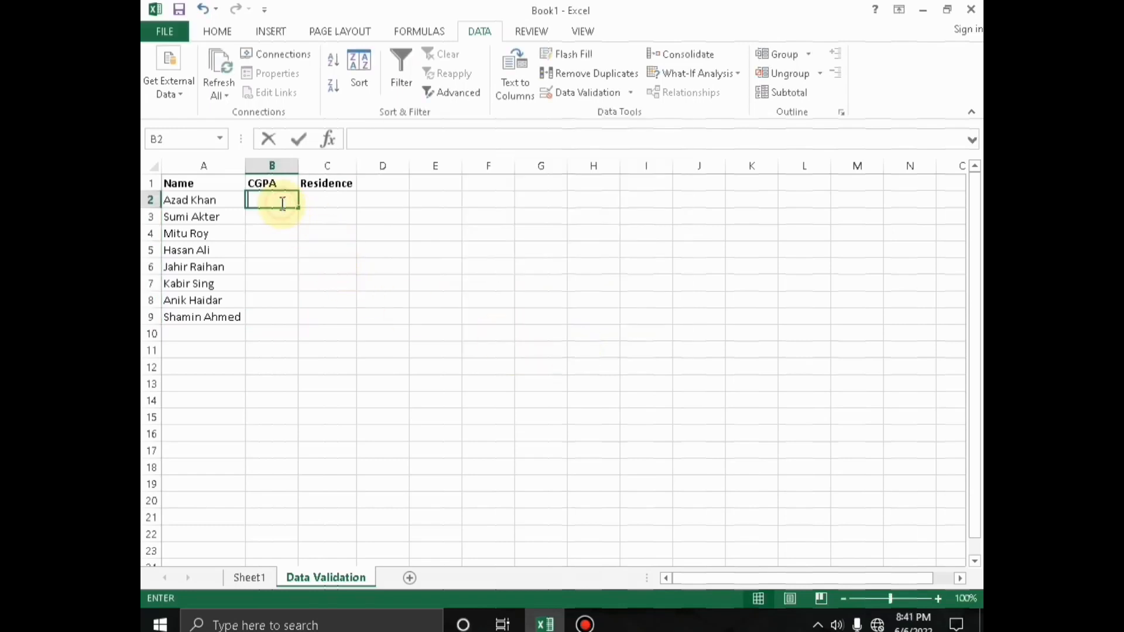
type("8")
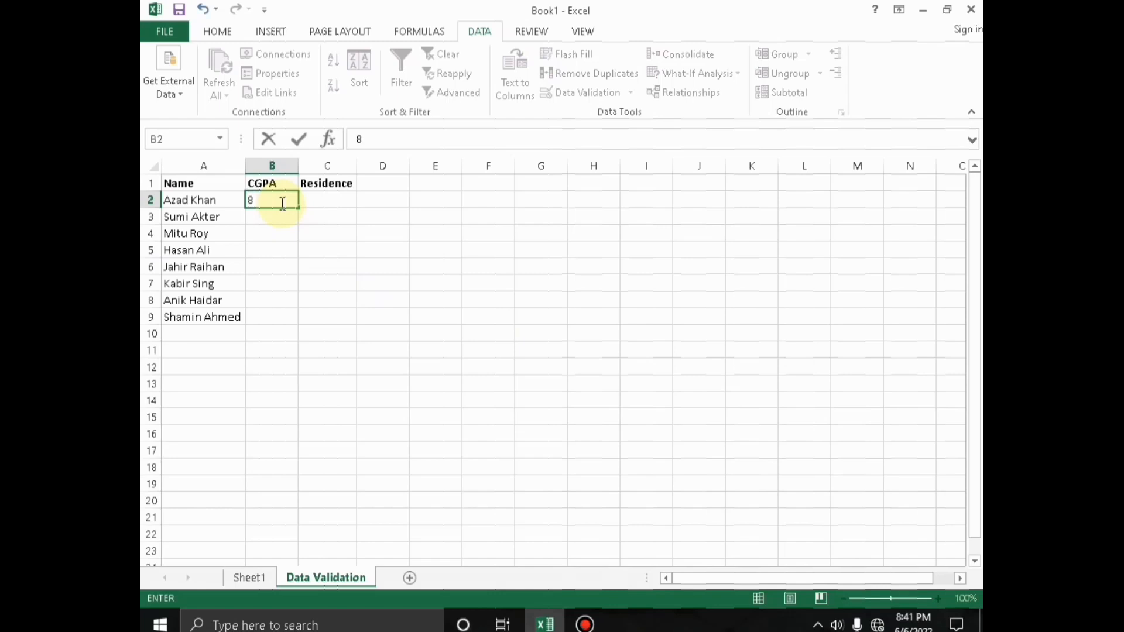
key("Return")
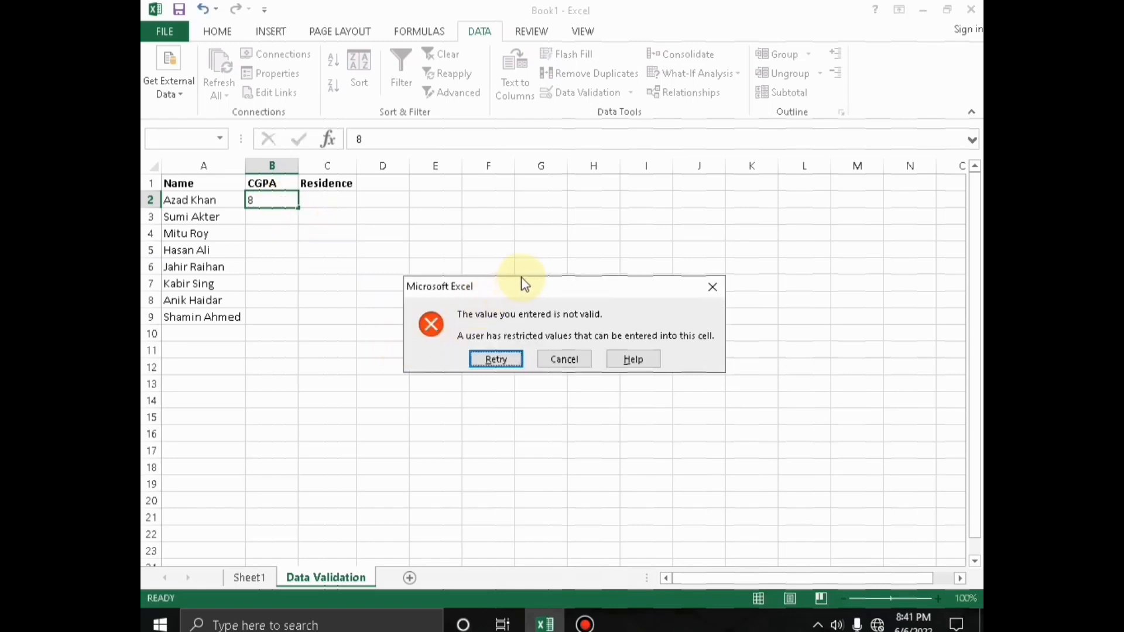
left_click_drag(557, 286, 458, 207)
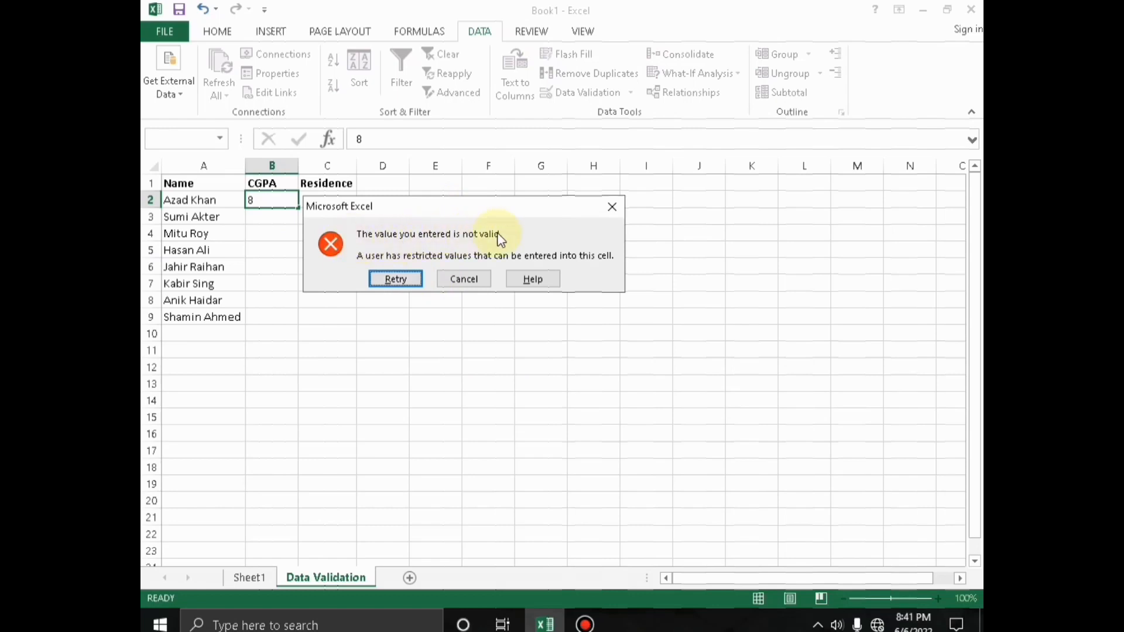
left_click_drag(520, 208, 538, 215)
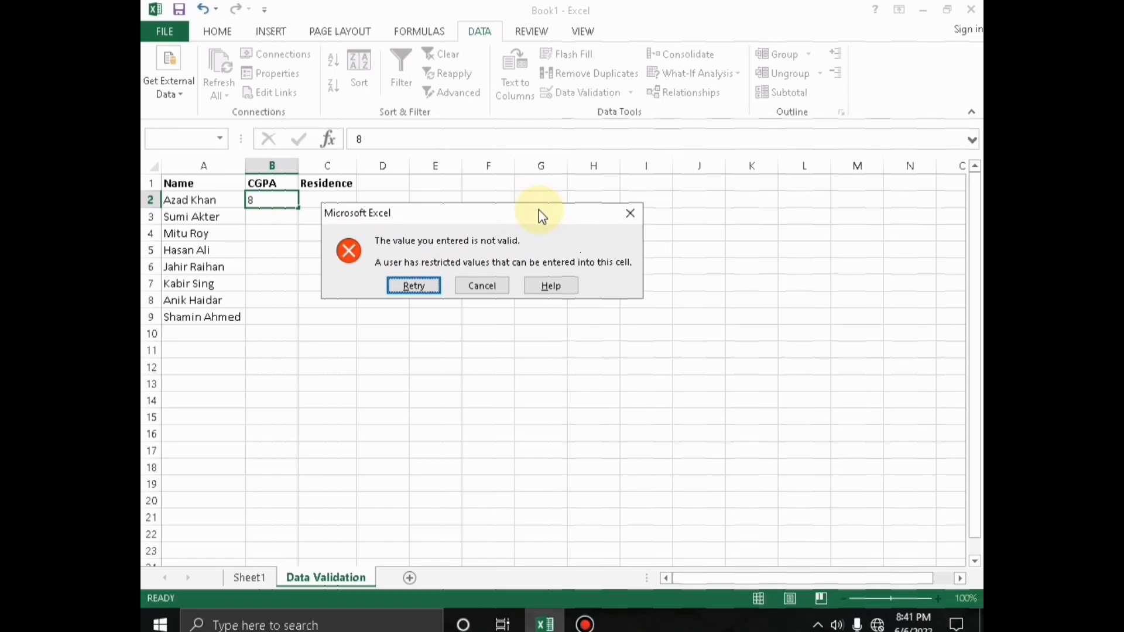
- Retry the entry in cell B2 with a CGPA of 2.75
left_click(411, 284)
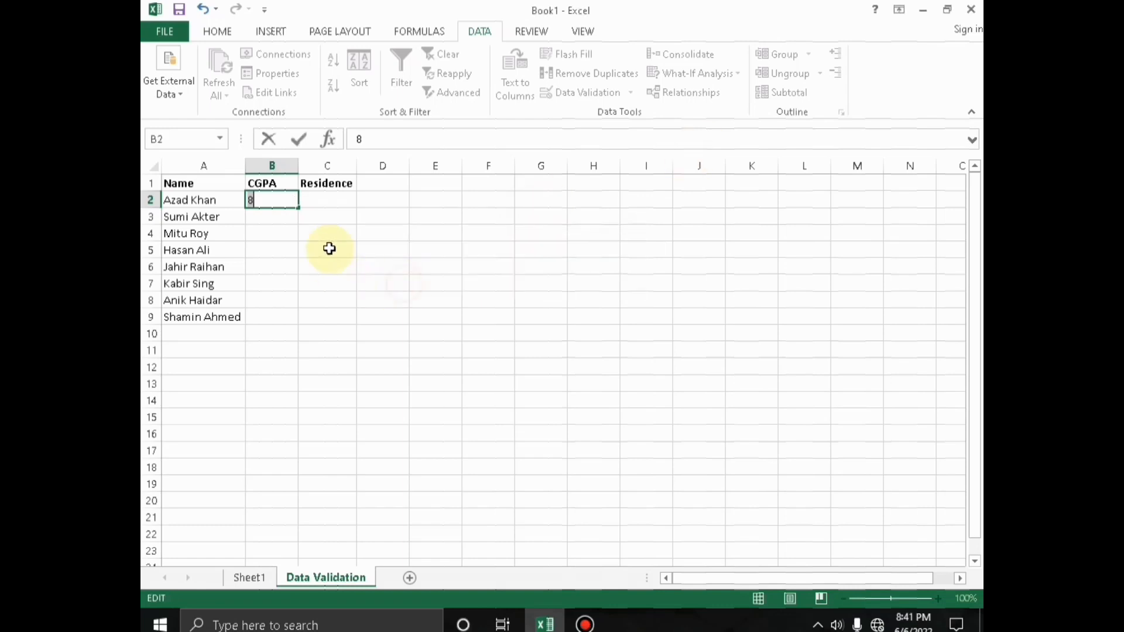
key("BackSpace")
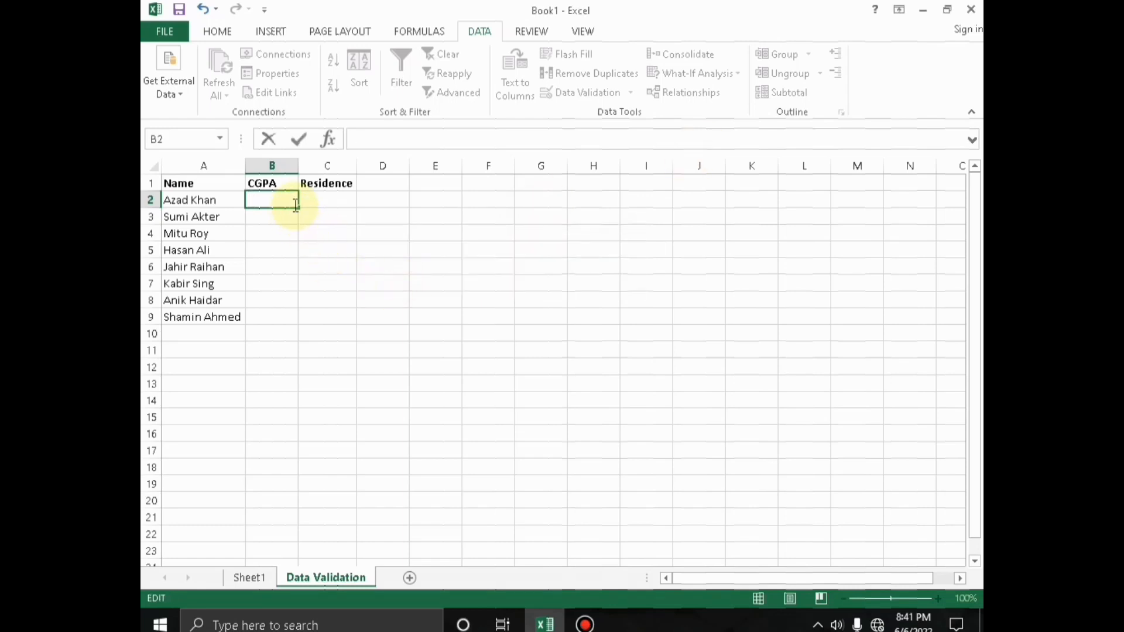
type("2.75")
key("Return")
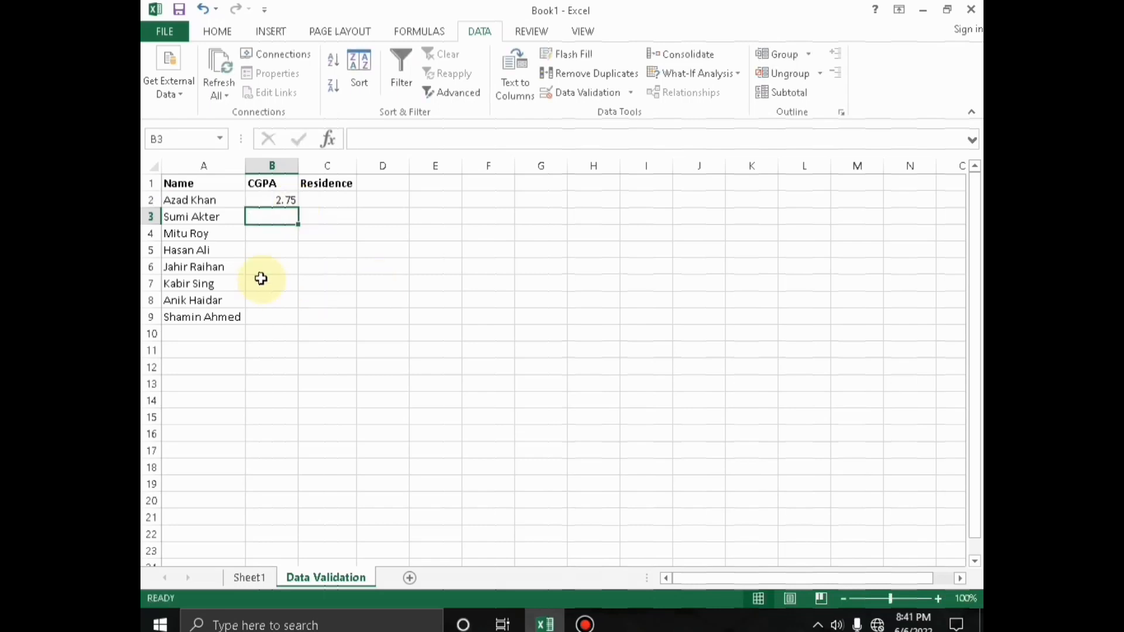
- Try to enter a negative CGPA of -8 in cell B3
type("-")
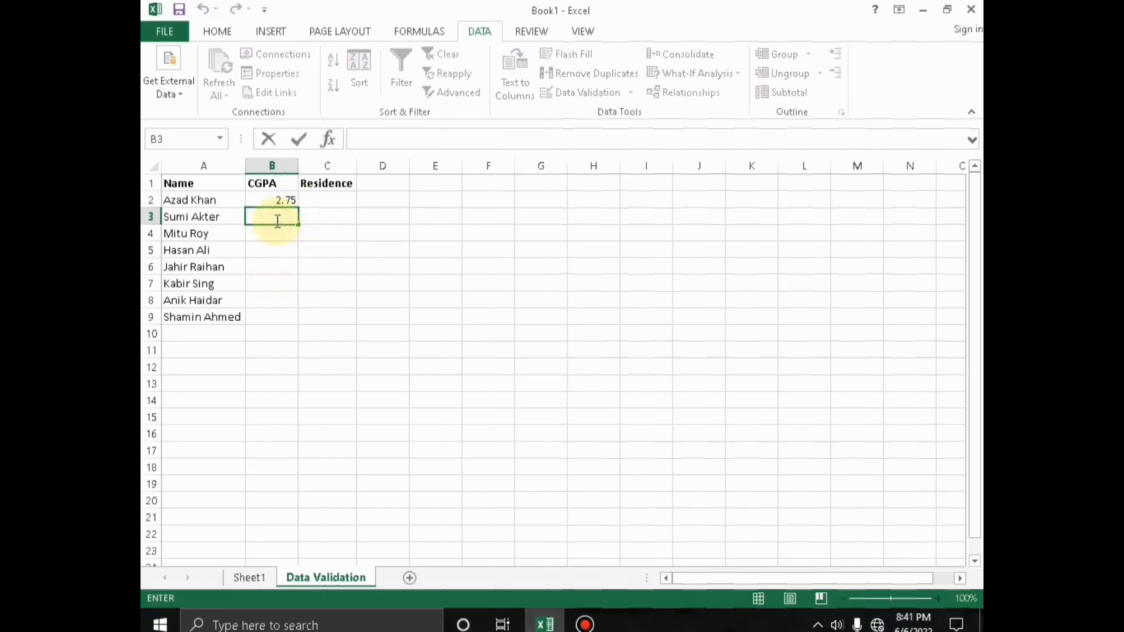
type("8")
key("Return")
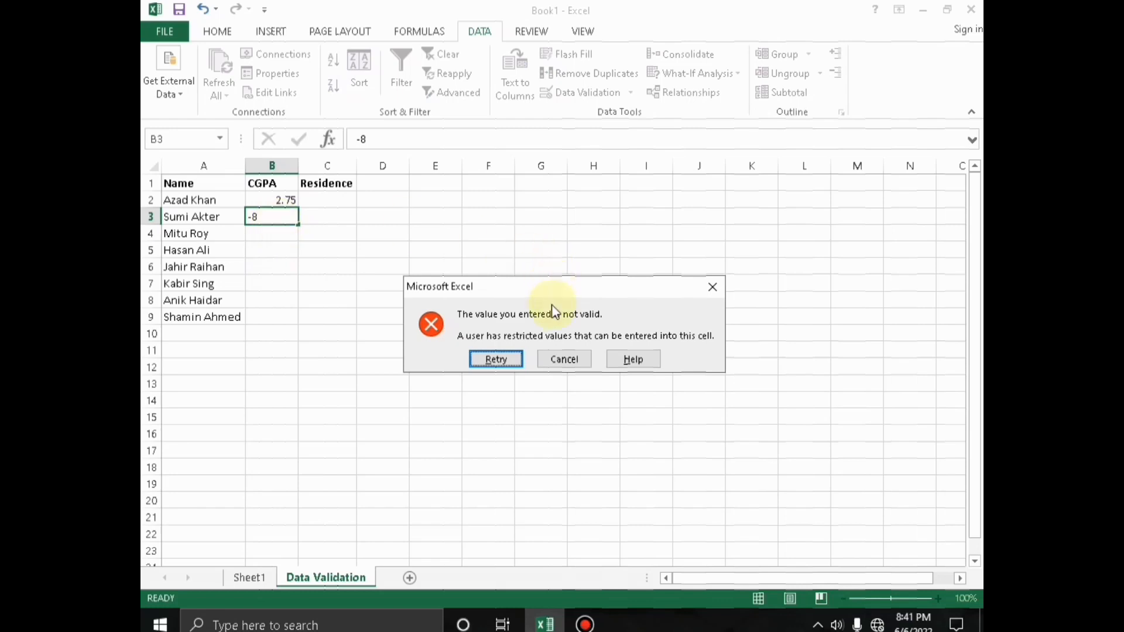
left_click_drag(550, 293, 513, 202)
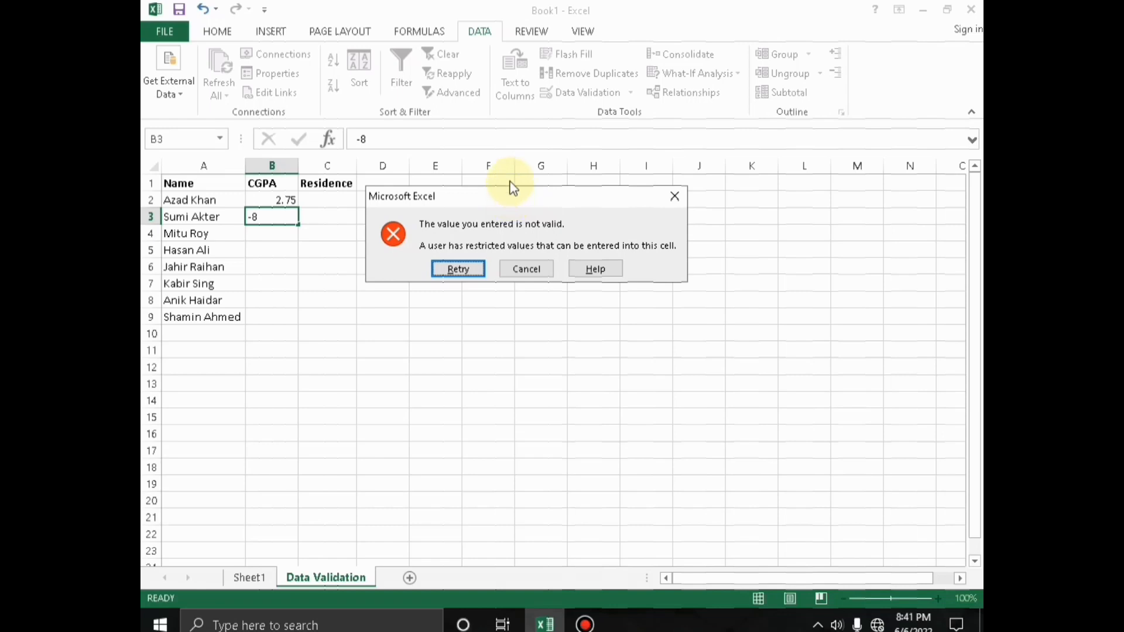
- Retry cell B3 with a CGPA of 5, and dismiss the entry
left_click(459, 269)
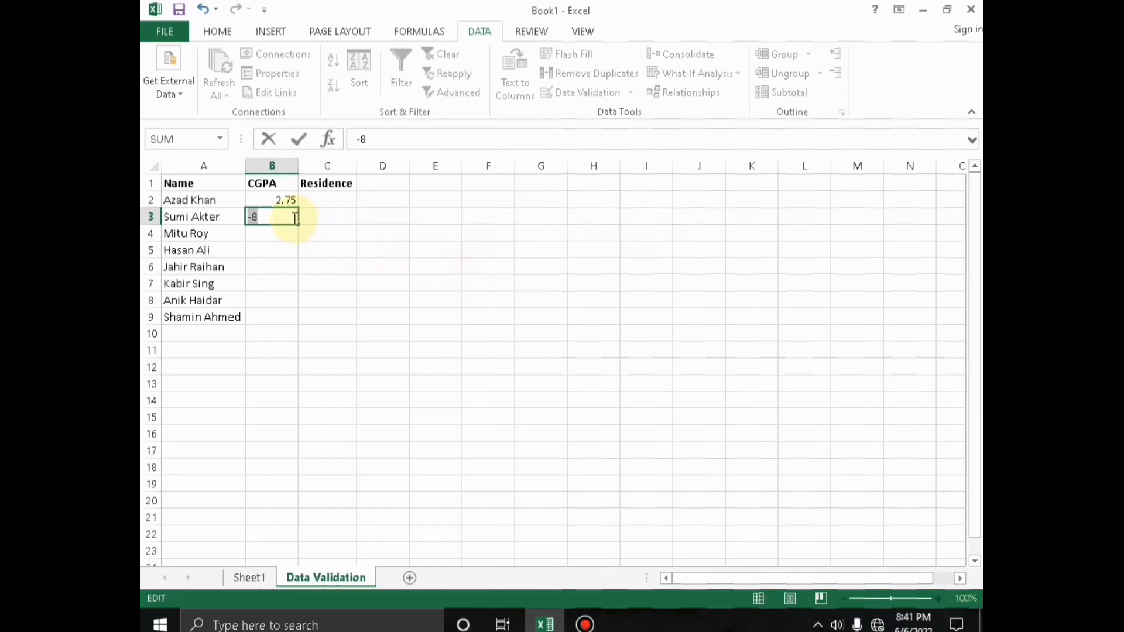
key("BackSpace")
type("5")
key("Return")
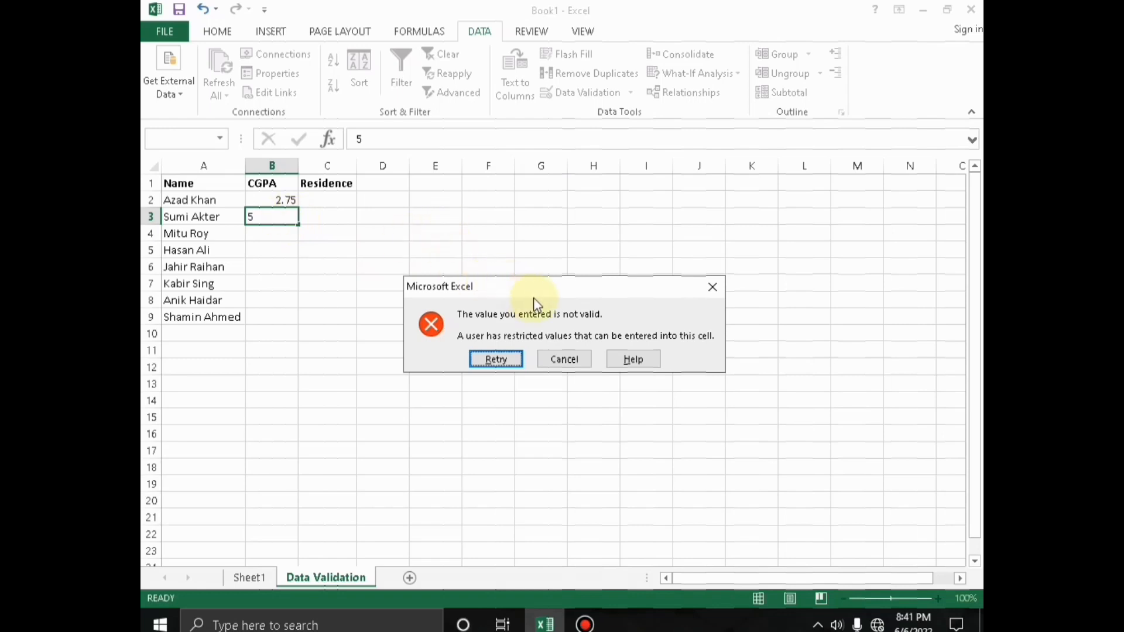
left_click_drag(521, 294, 446, 214)
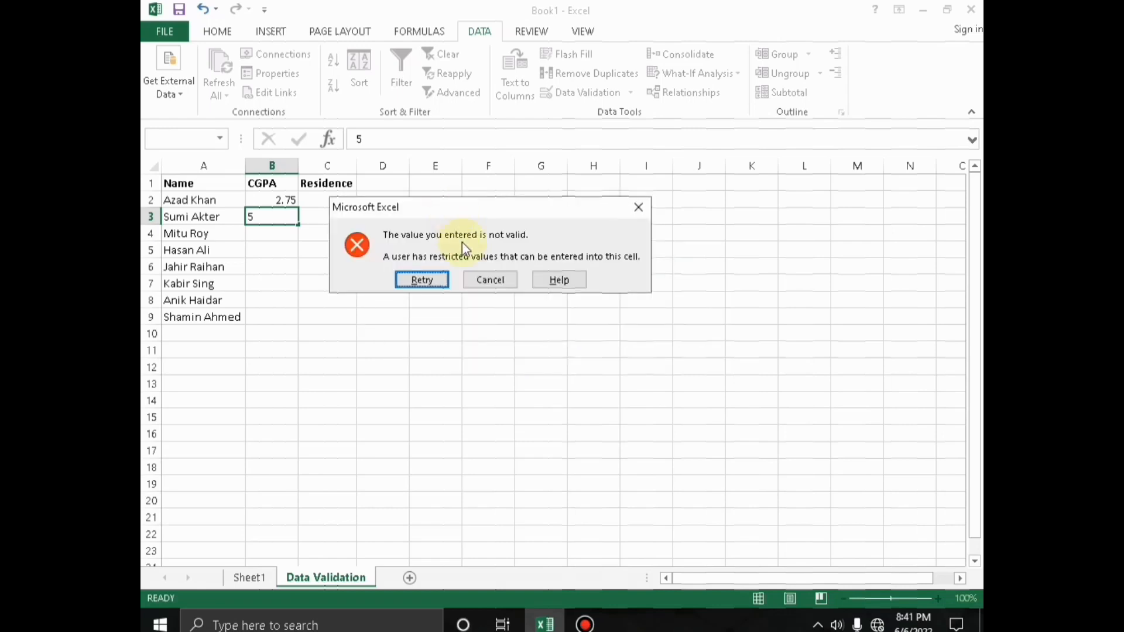
left_click_drag(480, 216, 484, 186)
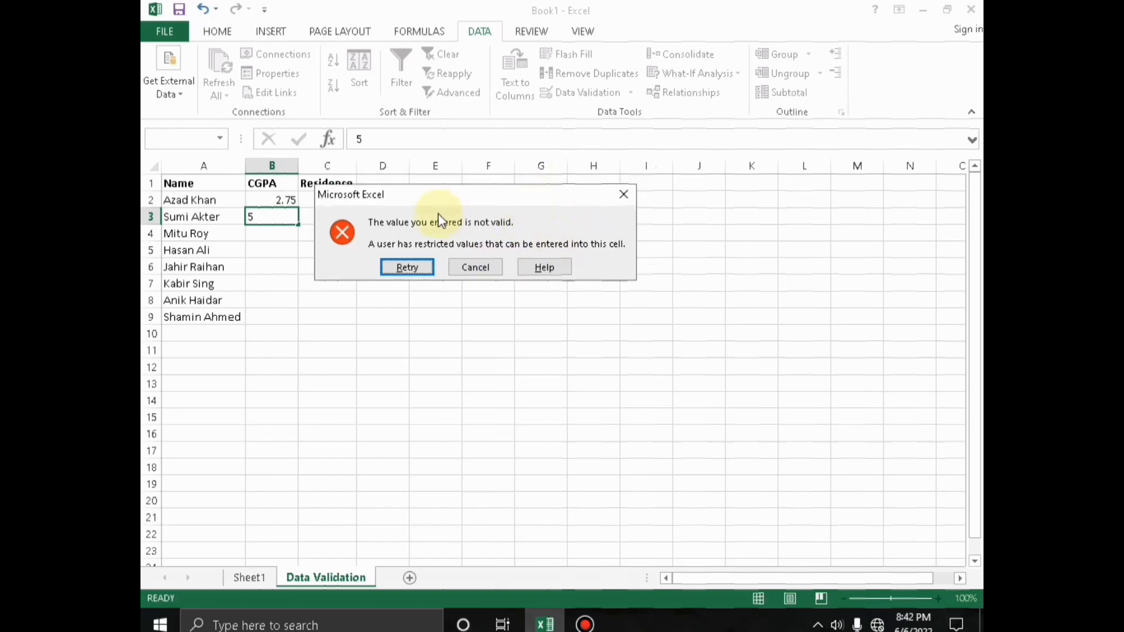
left_click(624, 194)
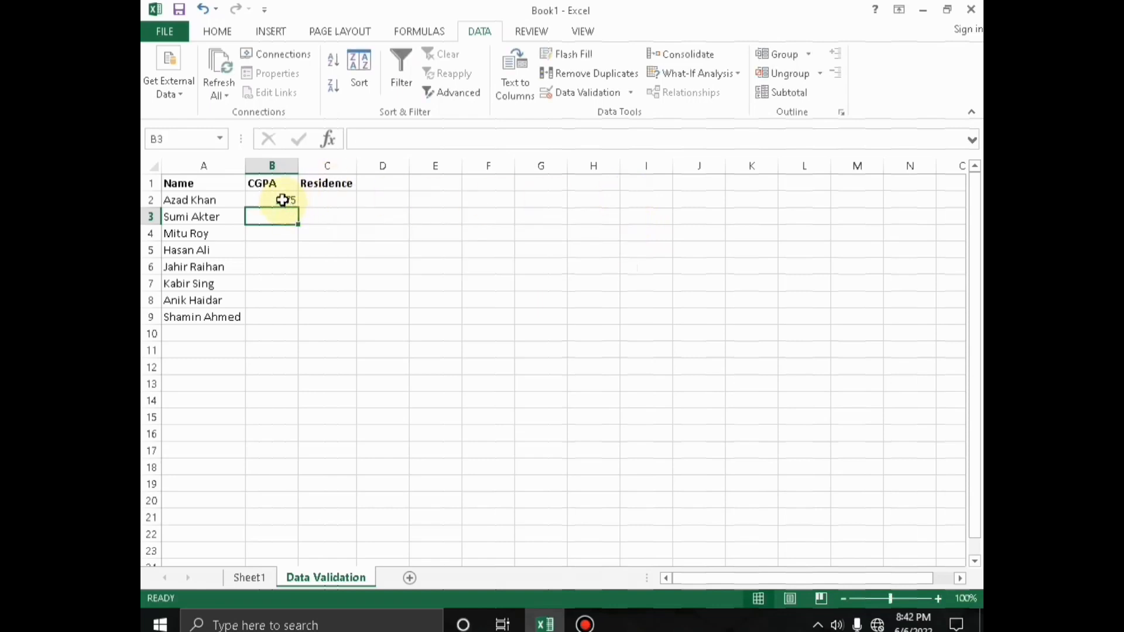
- Add a Stop error alert to B2:B9 titled "Wrong Value" with the message "Please Enter Number Between 0 to 4"
left_click_drag(283, 200, 261, 312)
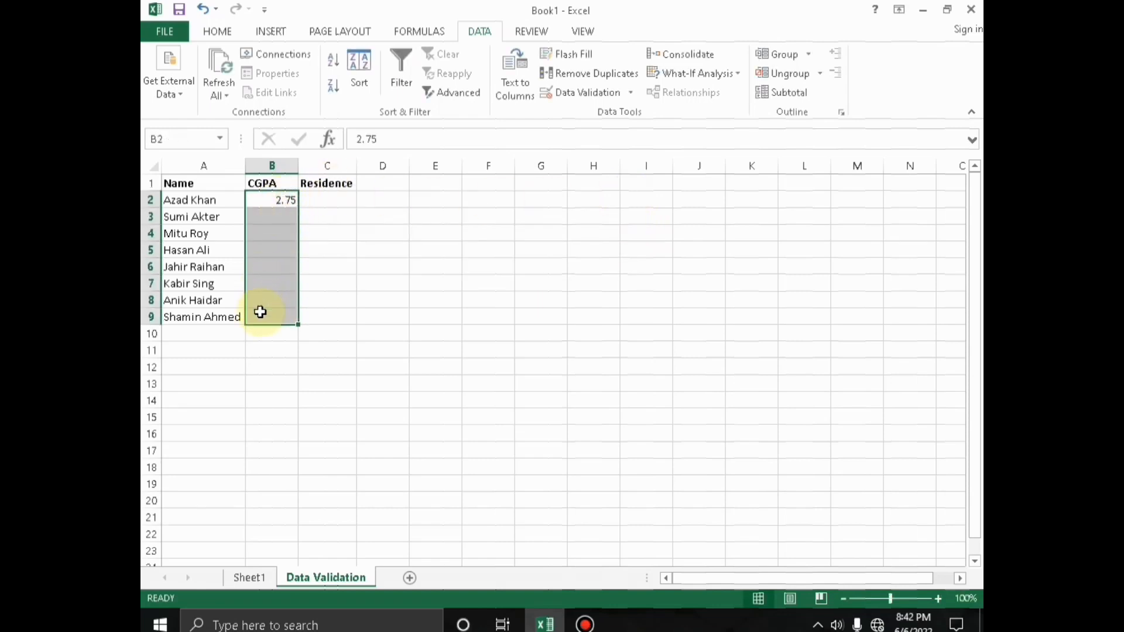
left_click(580, 94)
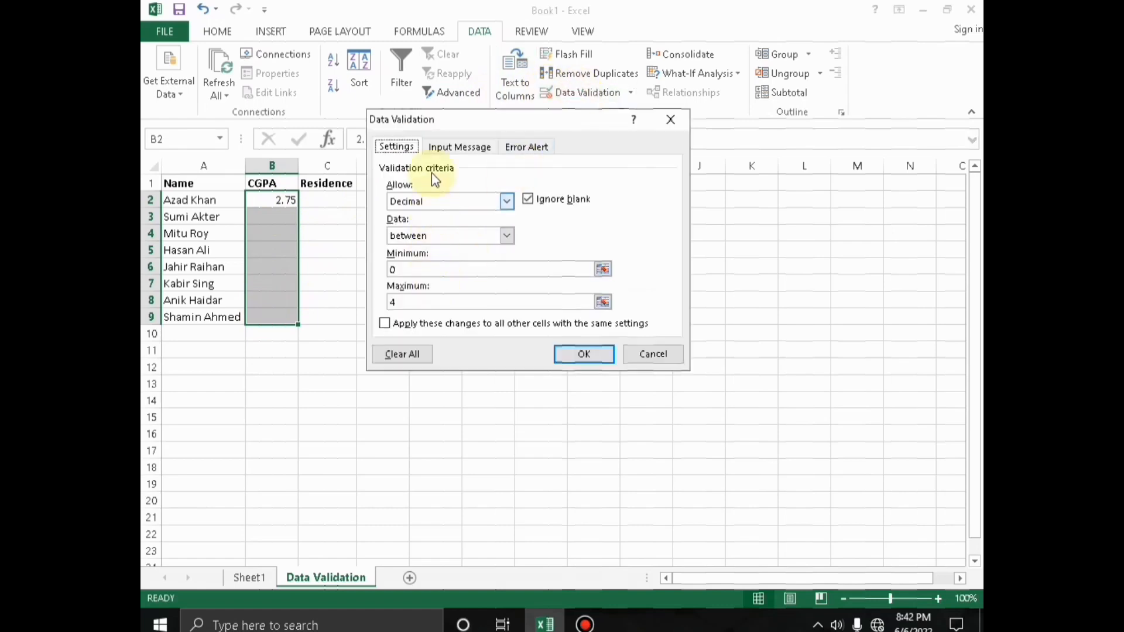
left_click(440, 148)
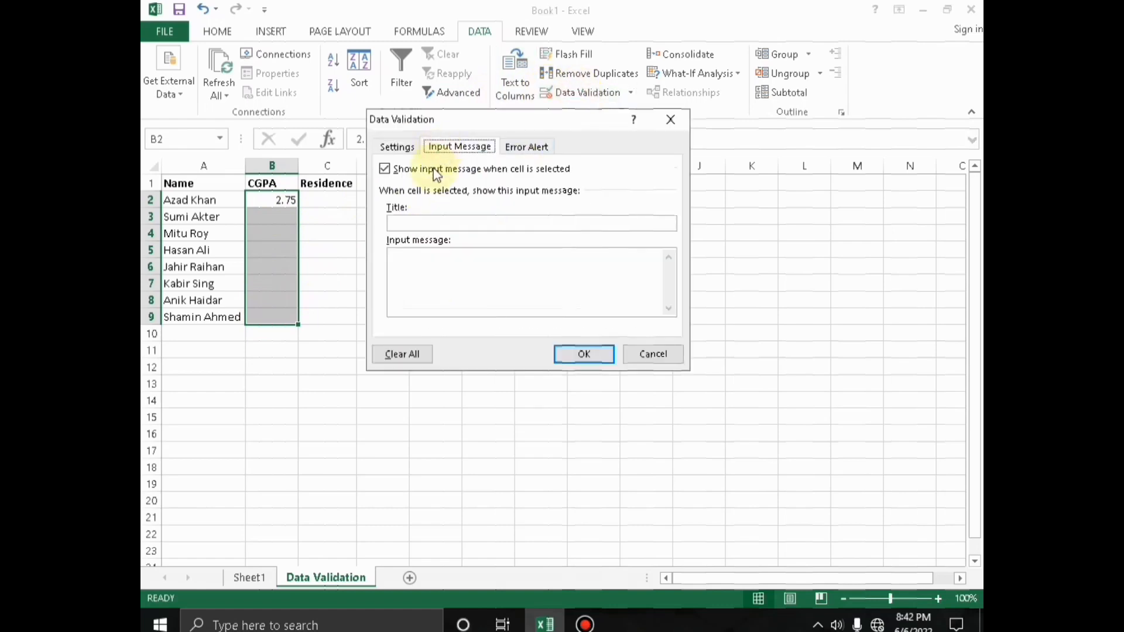
left_click(530, 151)
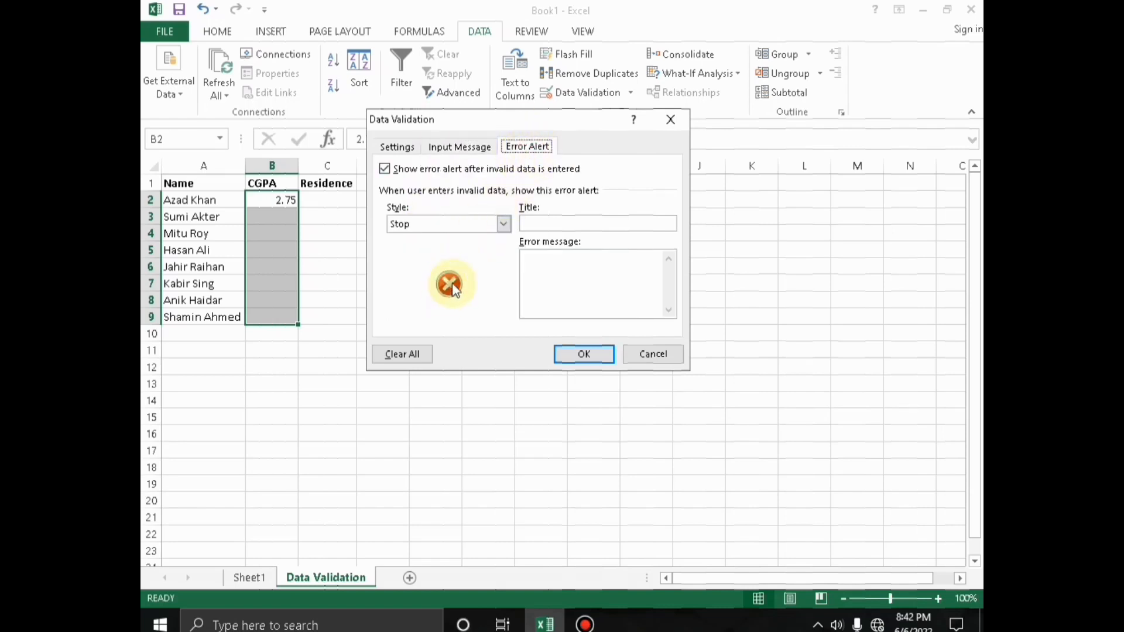
left_click(553, 221)
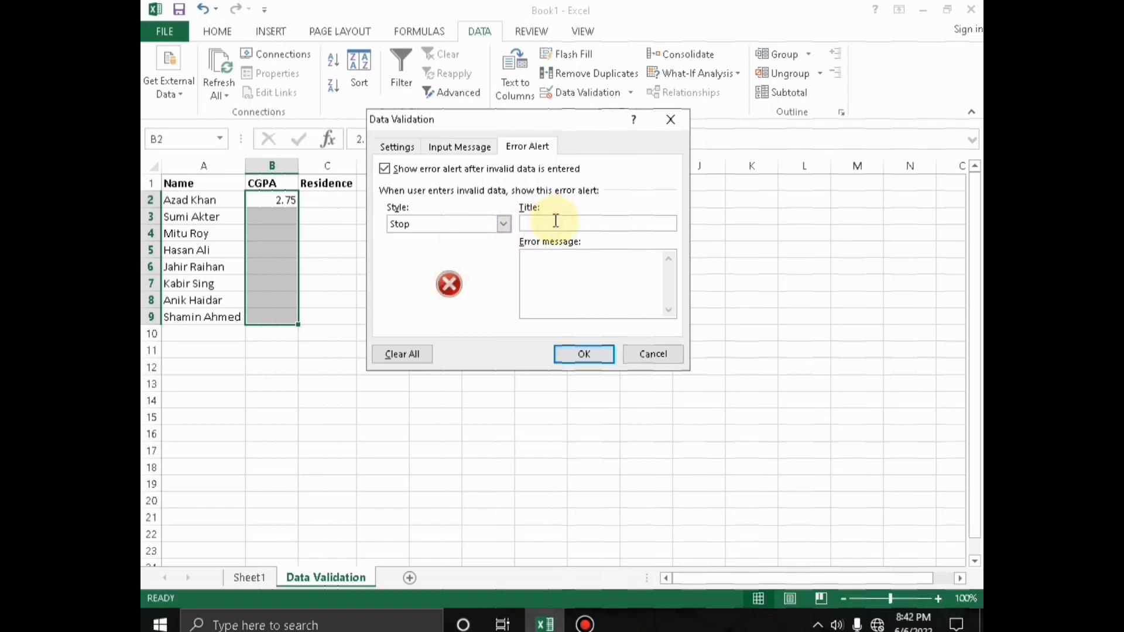
type("W")
key("BackSpace")
type("rong Value")
left_click(557, 264)
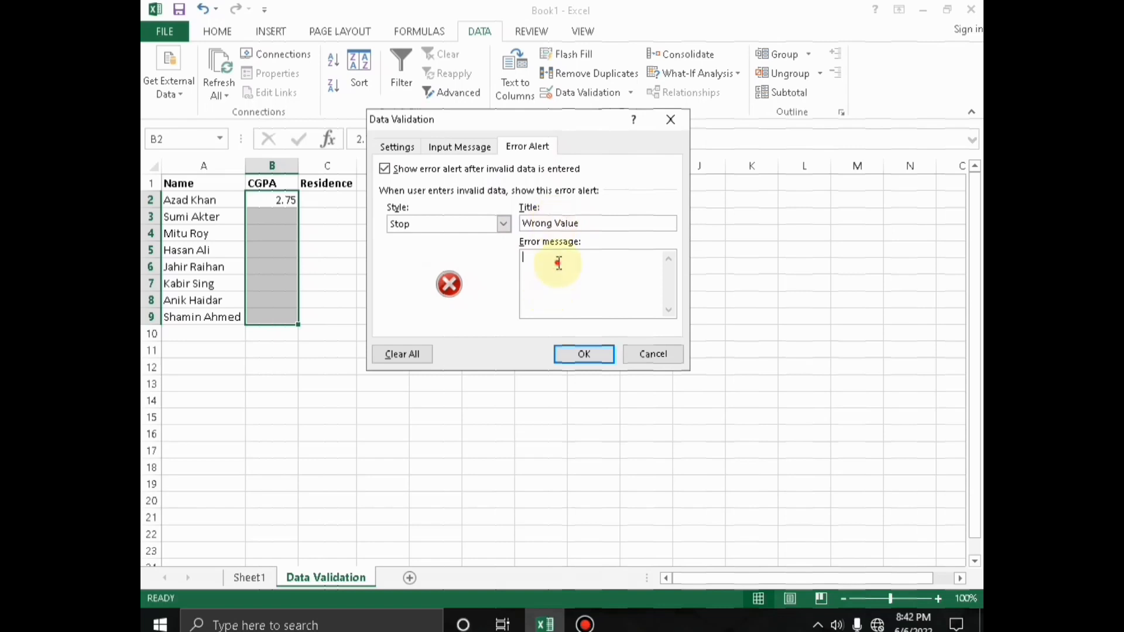
type("Please Enter Number Between 0 to 4")
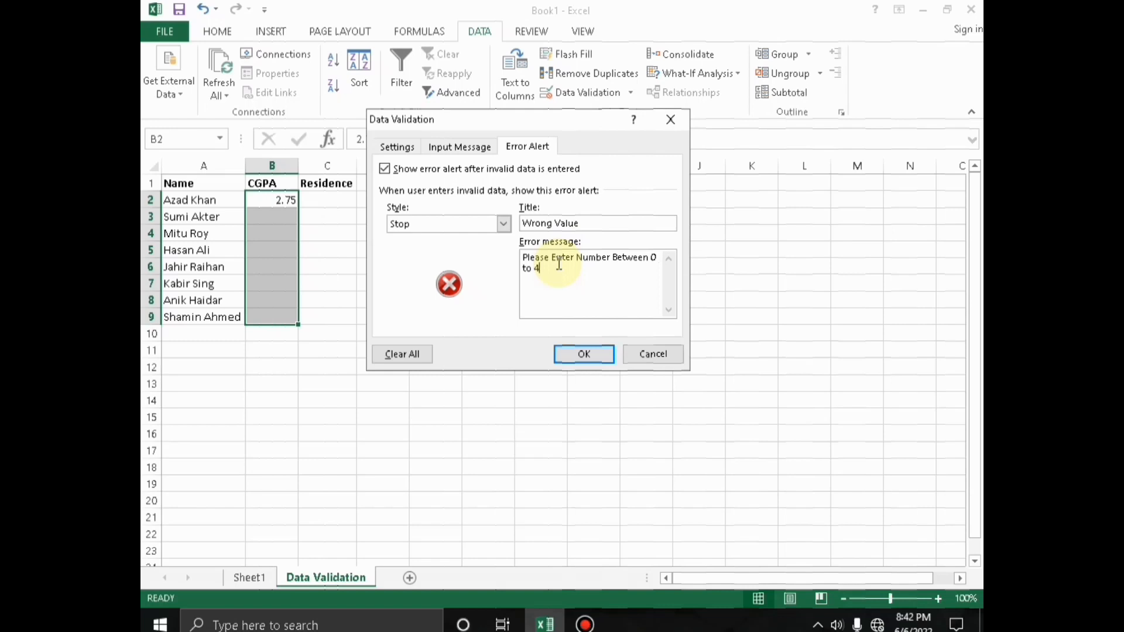
left_click(584, 354)
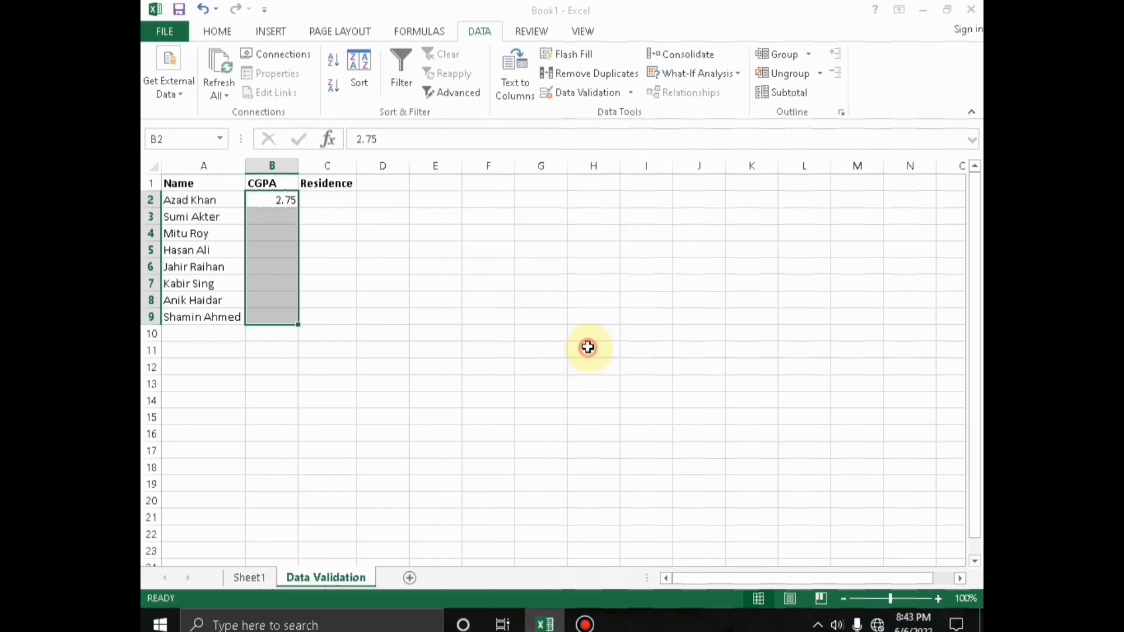
- Try to enter a CGPA of 9 in cell B3 to test the custom error alert
left_click(306, 217)
double_click(284, 215)
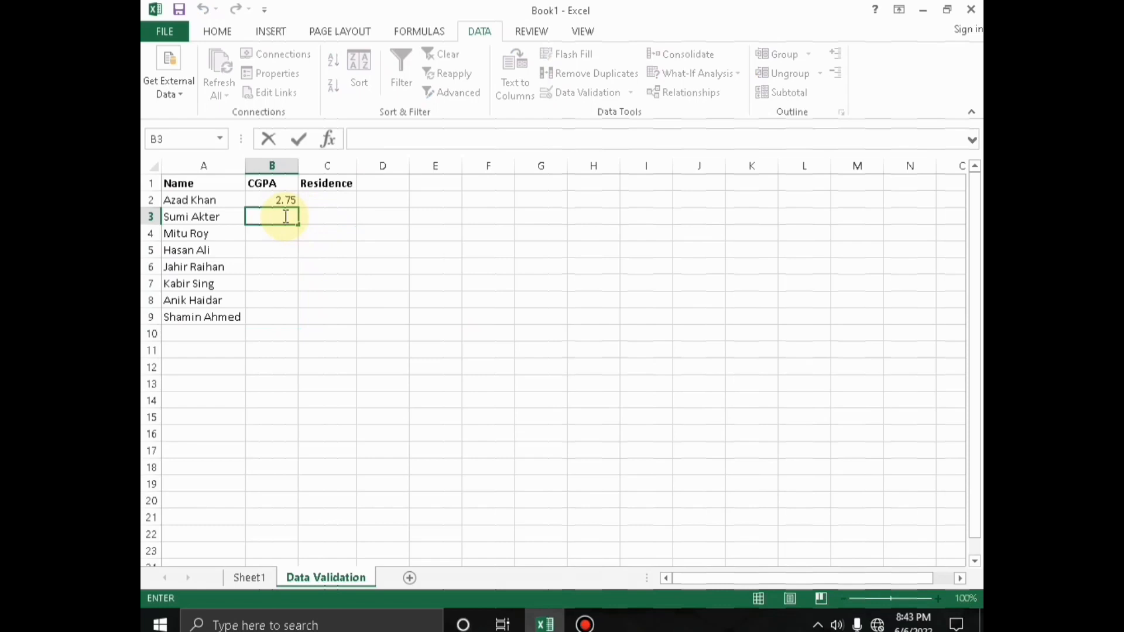
type("9*")
key("BackSpace")
key("Return")
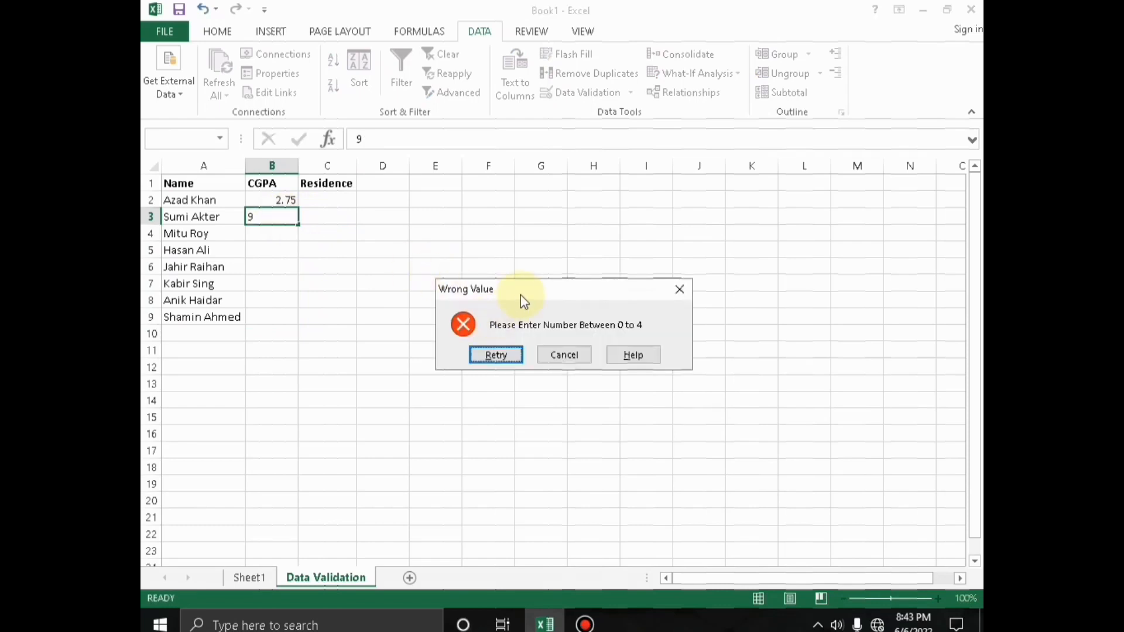
left_click_drag(521, 290, 441, 231)
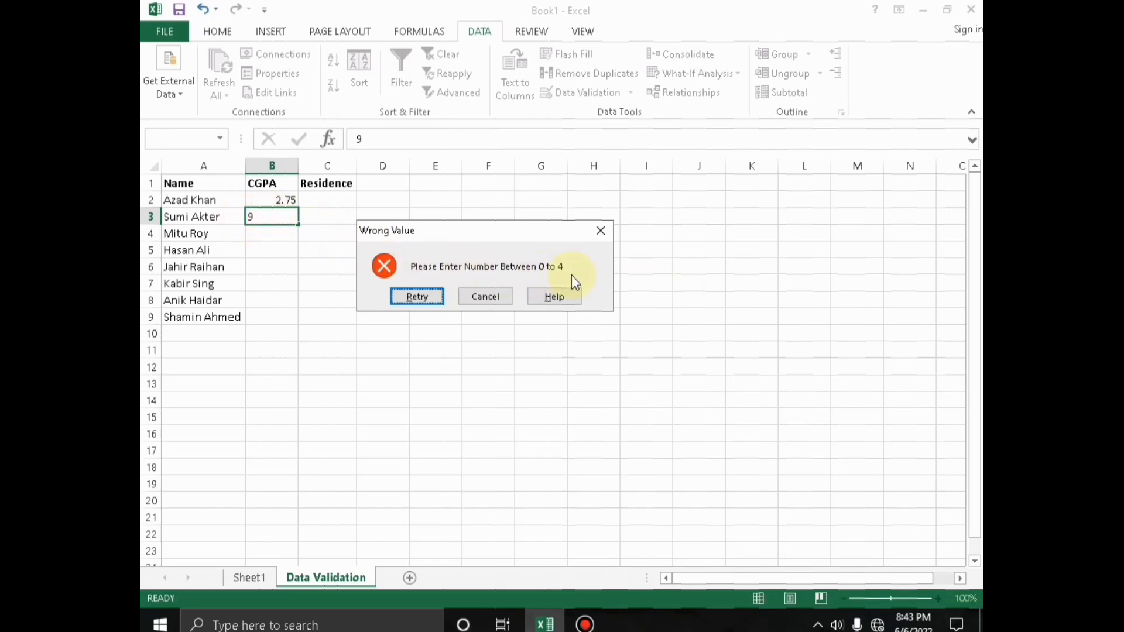
- Retry the entry in cell B3 with a CGPA of 3.25
left_click(416, 296)
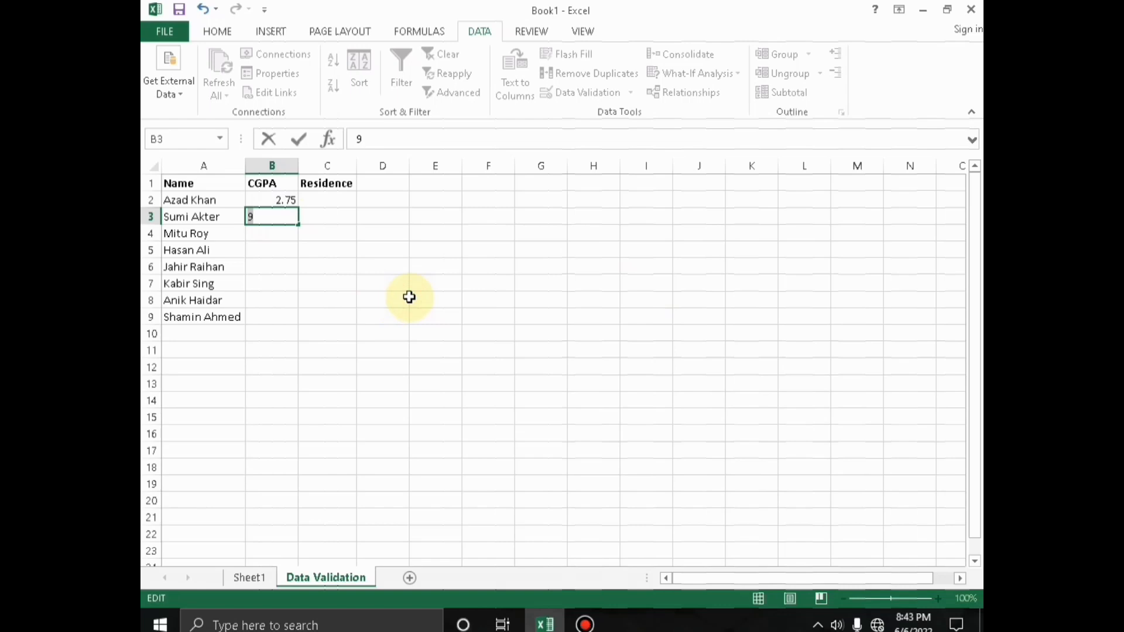
type("3.25")
key("Return")
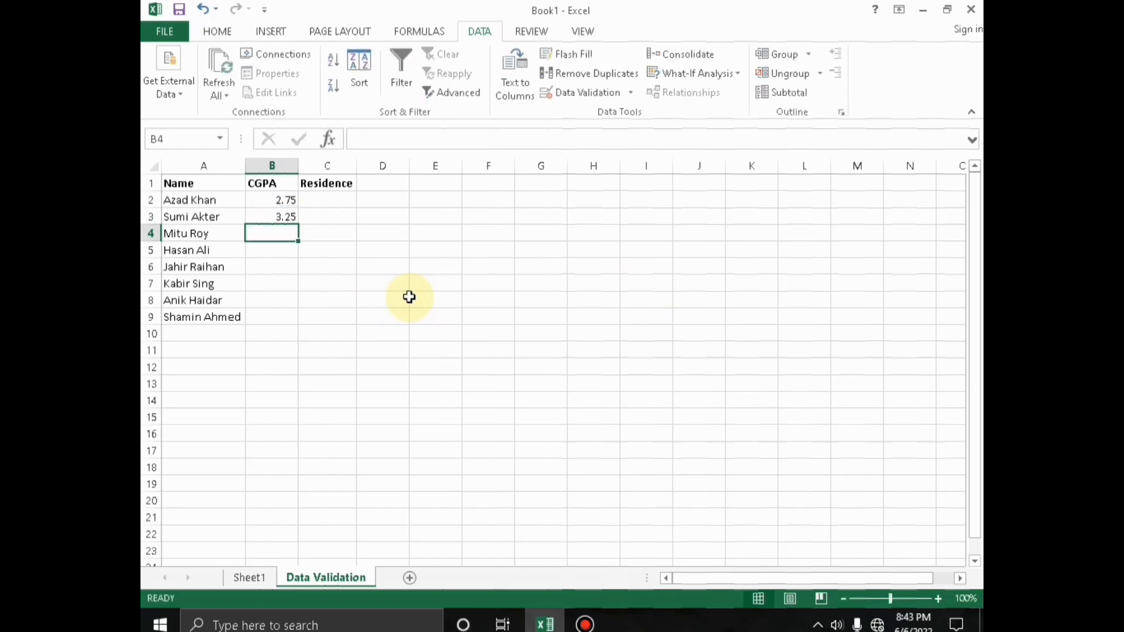
- Fill the CGPA series from cells B2:B3 down through B9
left_click(277, 203)
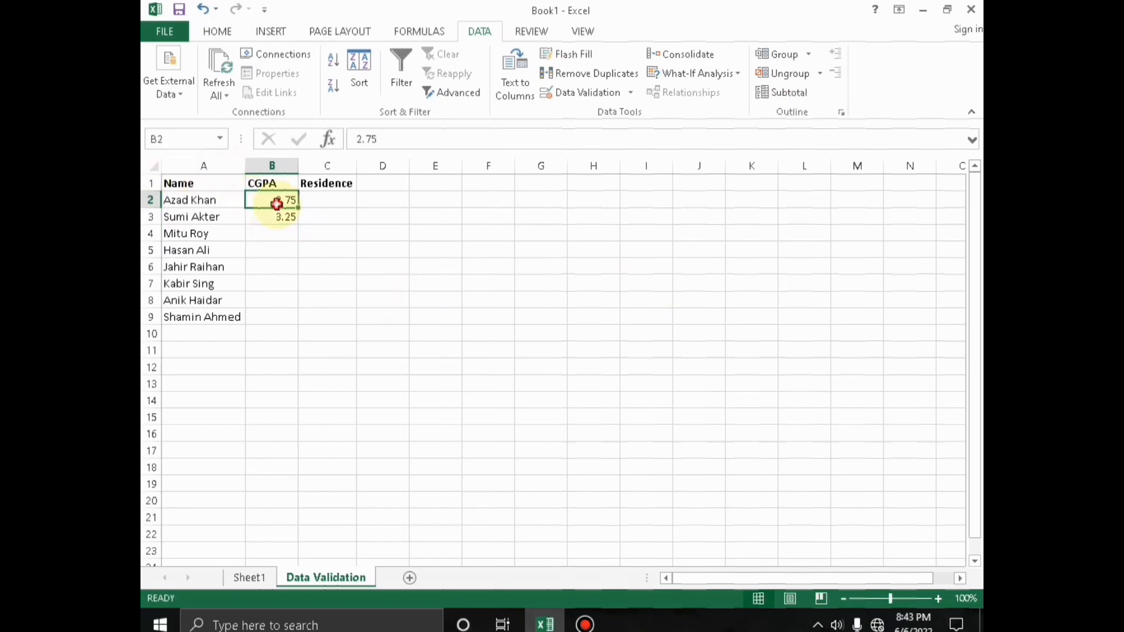
left_click_drag(279, 205, 281, 219)
right_click(314, 223)
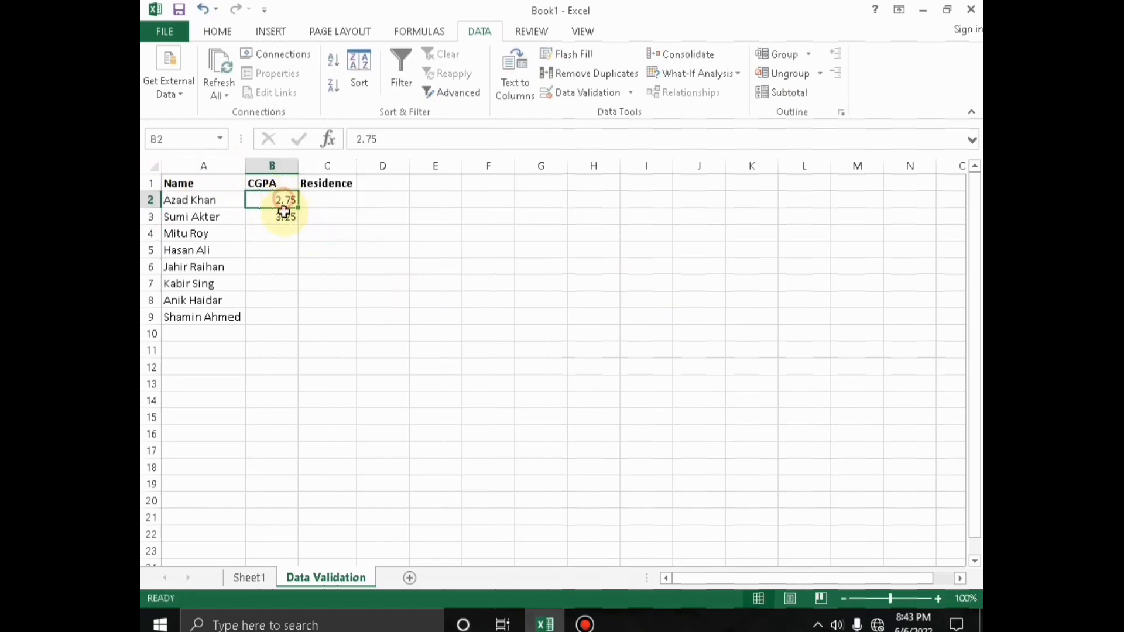
mouse_move(284, 212)
left_mouse_down()
mouse_move(301, 220)
mouse_move(297, 321)
mouse_move(282, 328)
mouse_move(287, 219)
left_mouse_up()
left_click(365, 256)
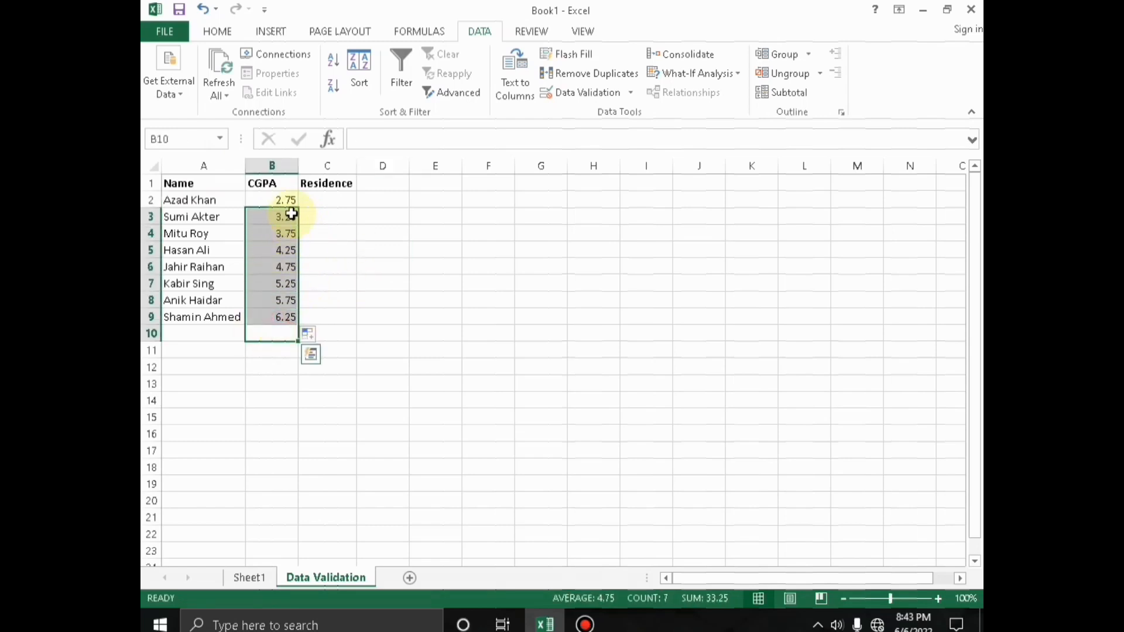
- Clear all the CGPA entries below the header, including the one in cell B2
key("Delete")
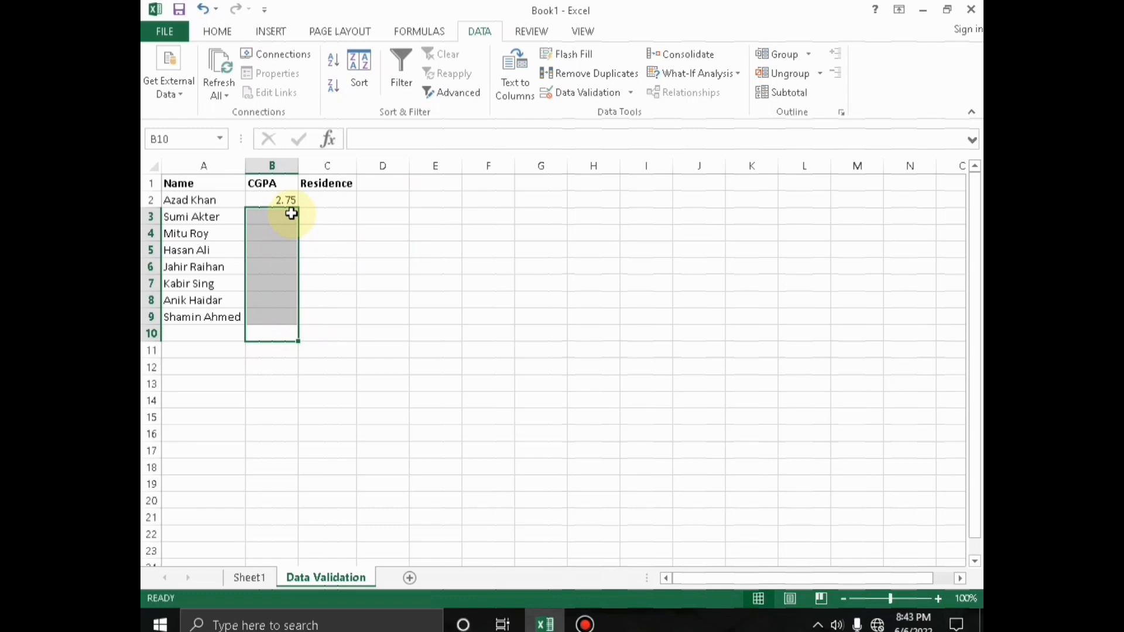
left_click(328, 220)
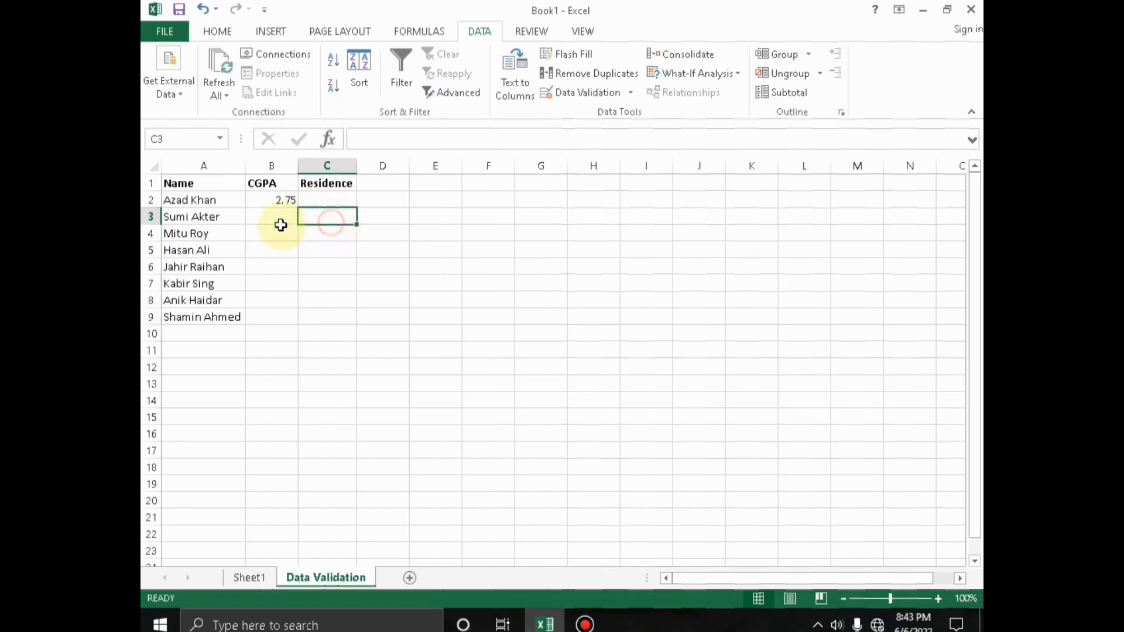
left_click(266, 219)
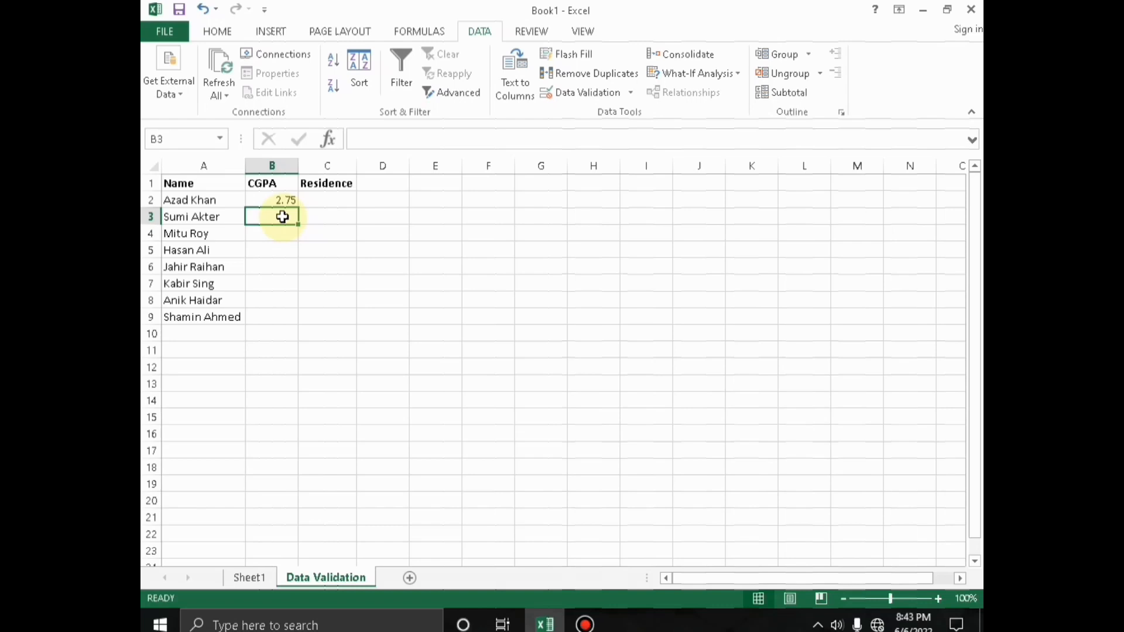
left_click(284, 196)
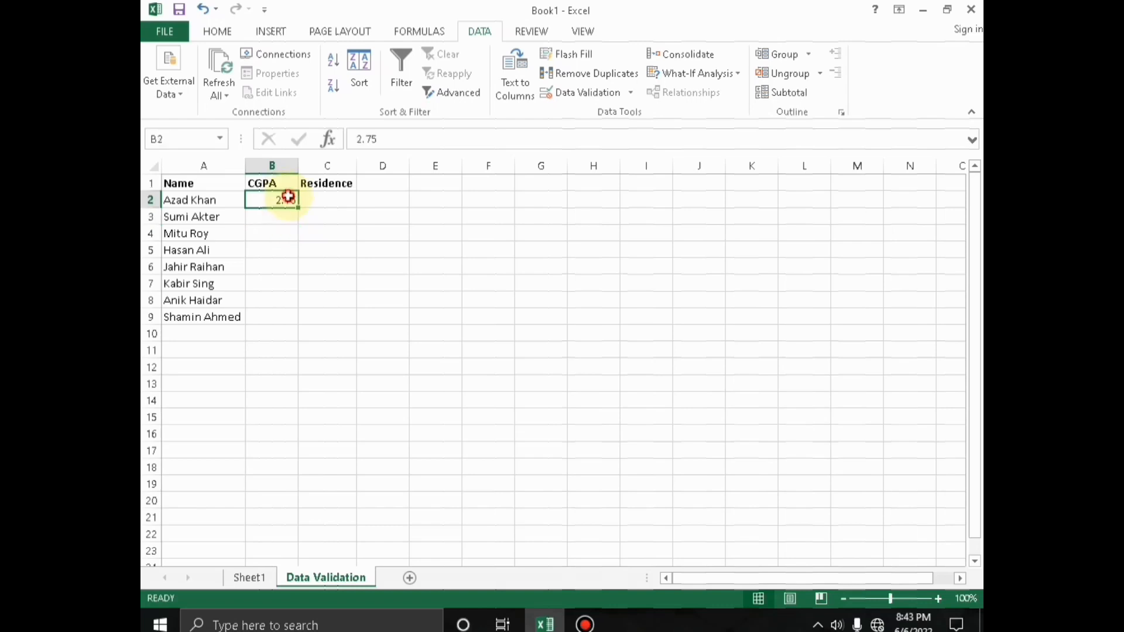
key("Delete")
- Add an input message to B2:B9 titled "please enter cgpa" with the text "enter number between 0 to 4"
left_click_drag(288, 196, 258, 316)
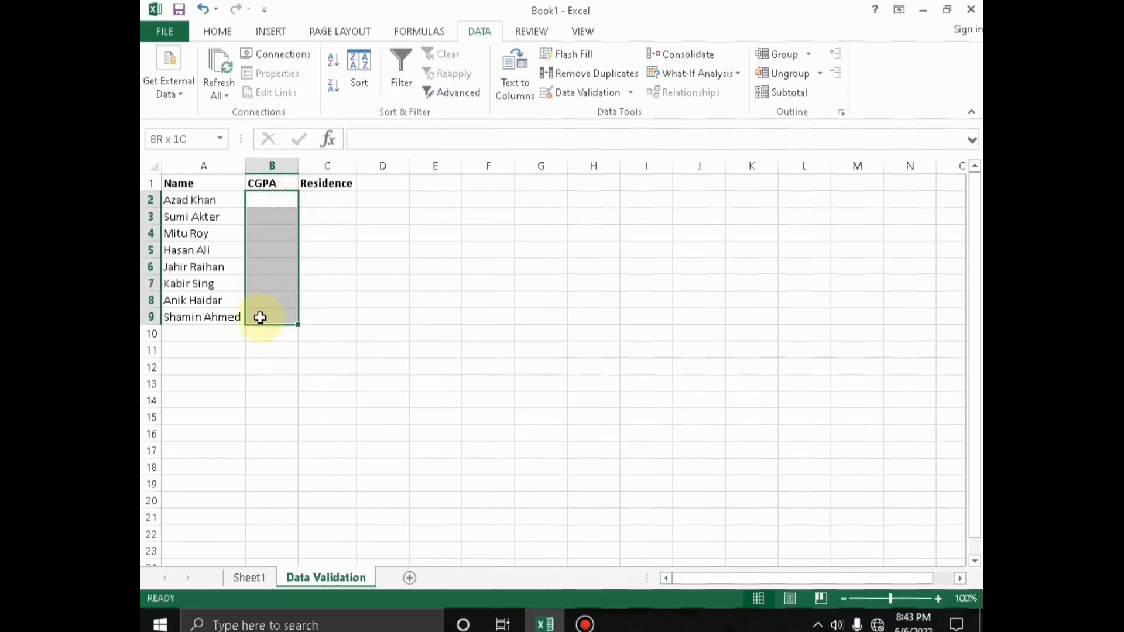
left_click(587, 86)
left_click_drag(519, 120, 527, 104)
left_click(466, 122)
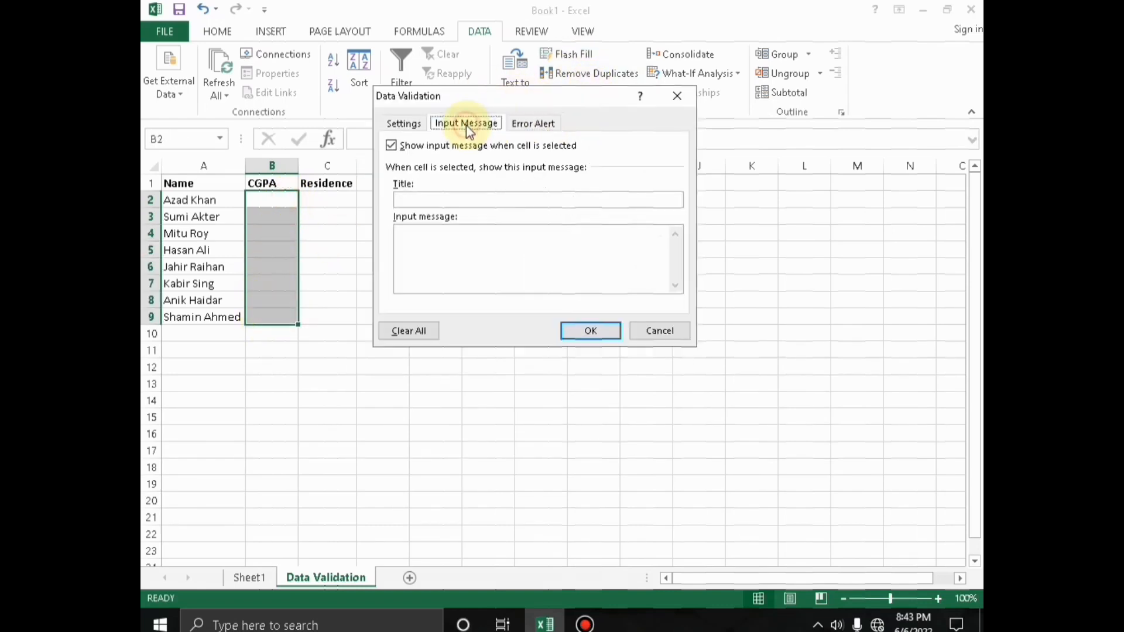
left_click(448, 197)
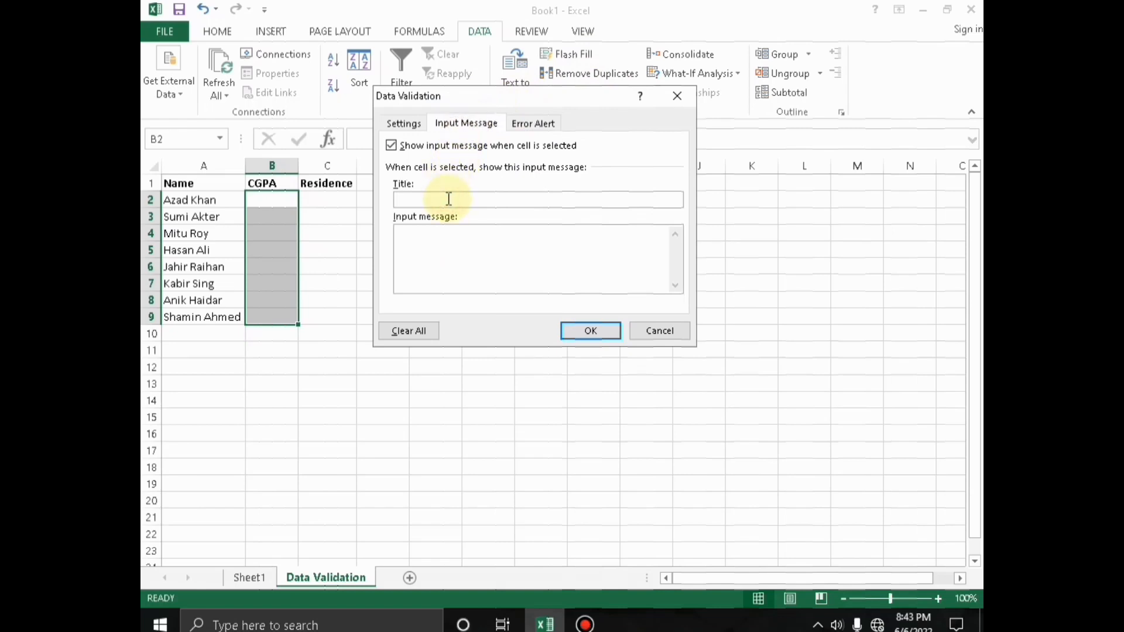
type("please enter dgpa")
left_click(429, 241)
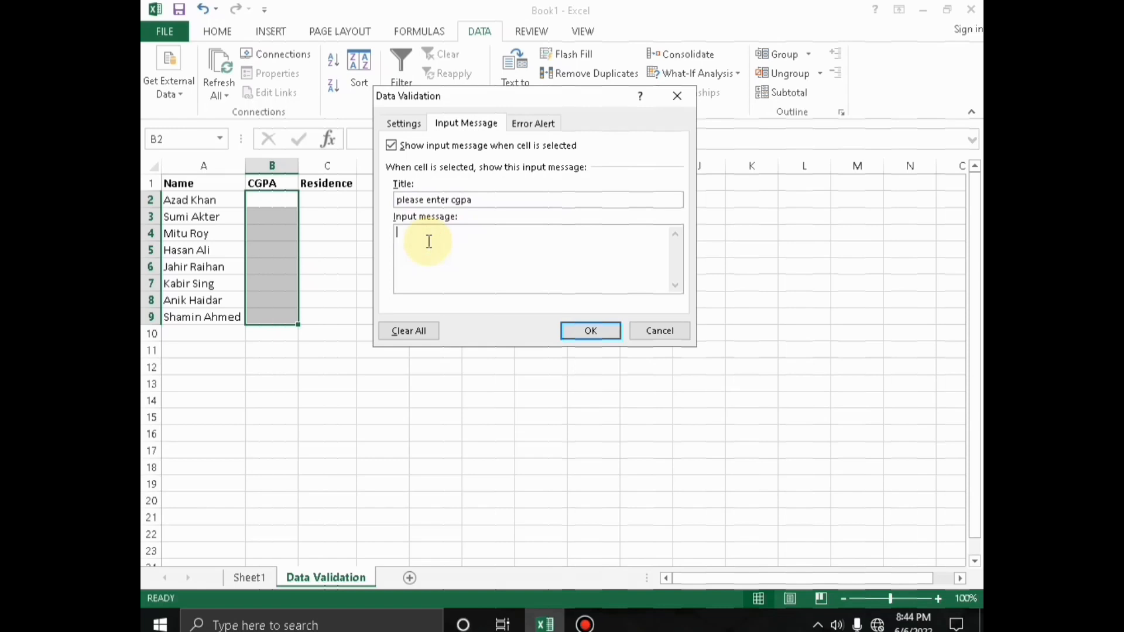
type("enter number between 0 t")
type("o 4")
left_click(583, 329)
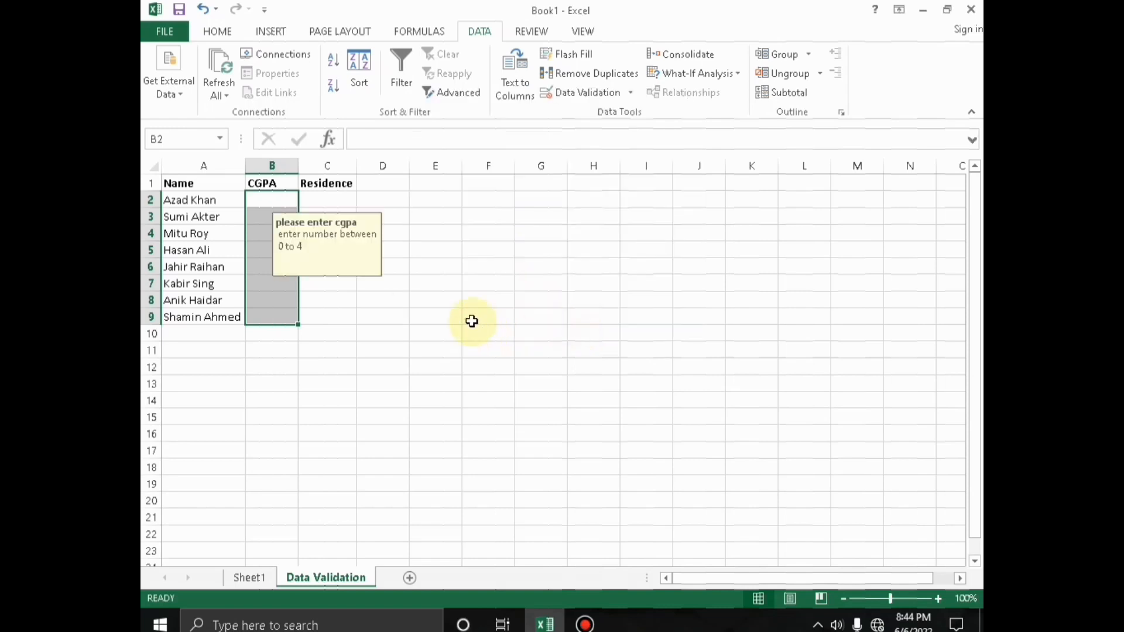
- Select several cells in and outside the CGPA column to check where the input message appears
left_click(468, 305)
left_click(276, 199)
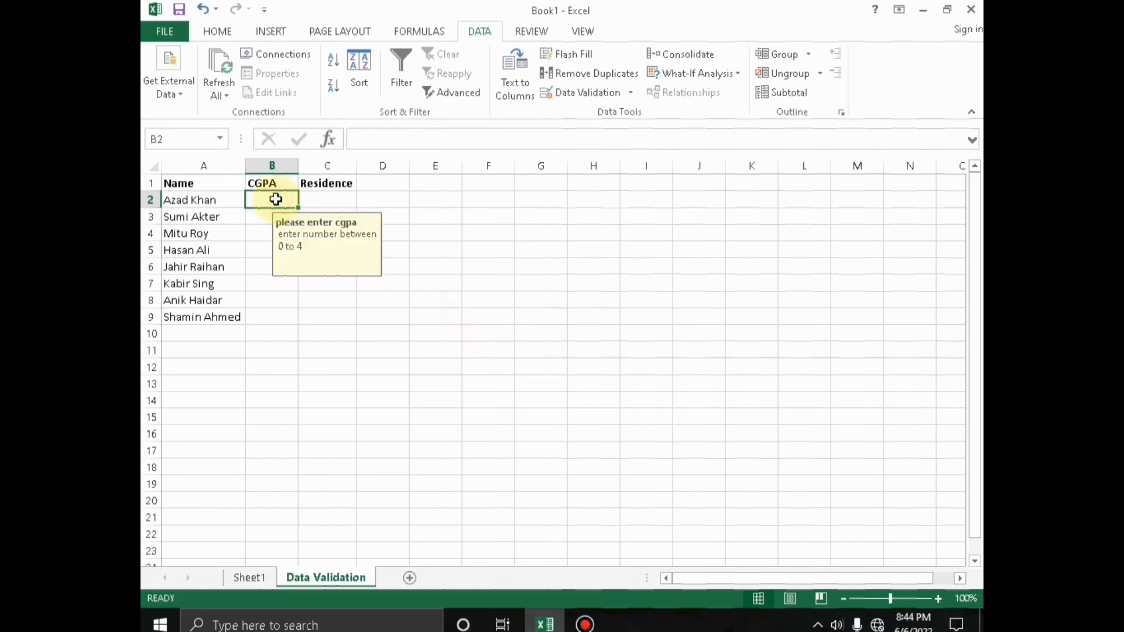
left_click(253, 231)
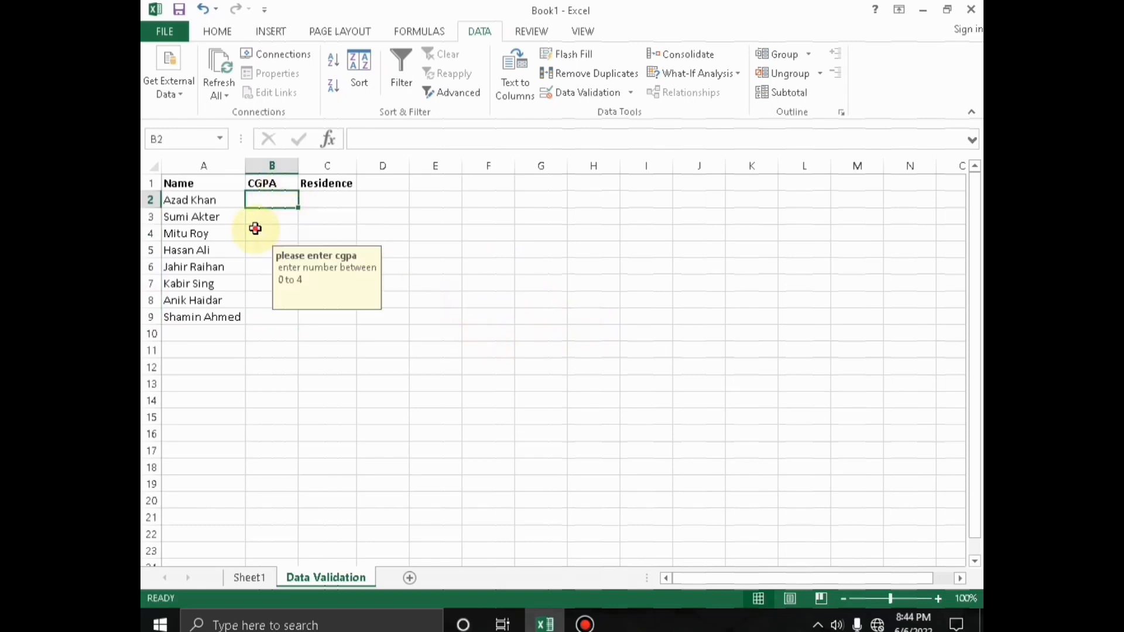
left_click(260, 264)
left_click(289, 200)
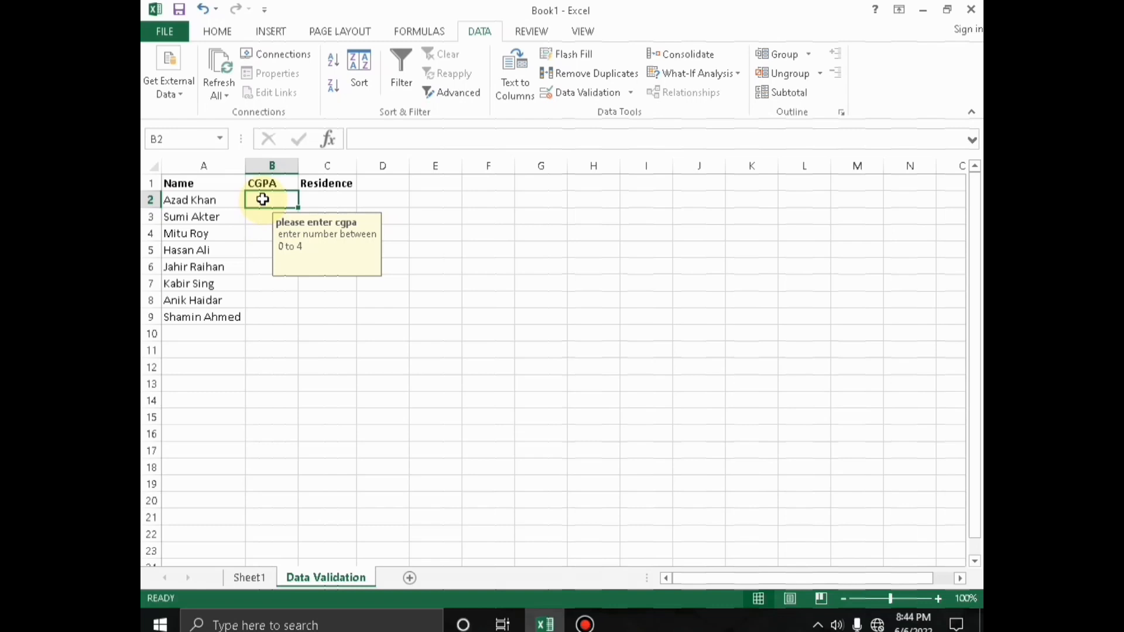
left_click(377, 202)
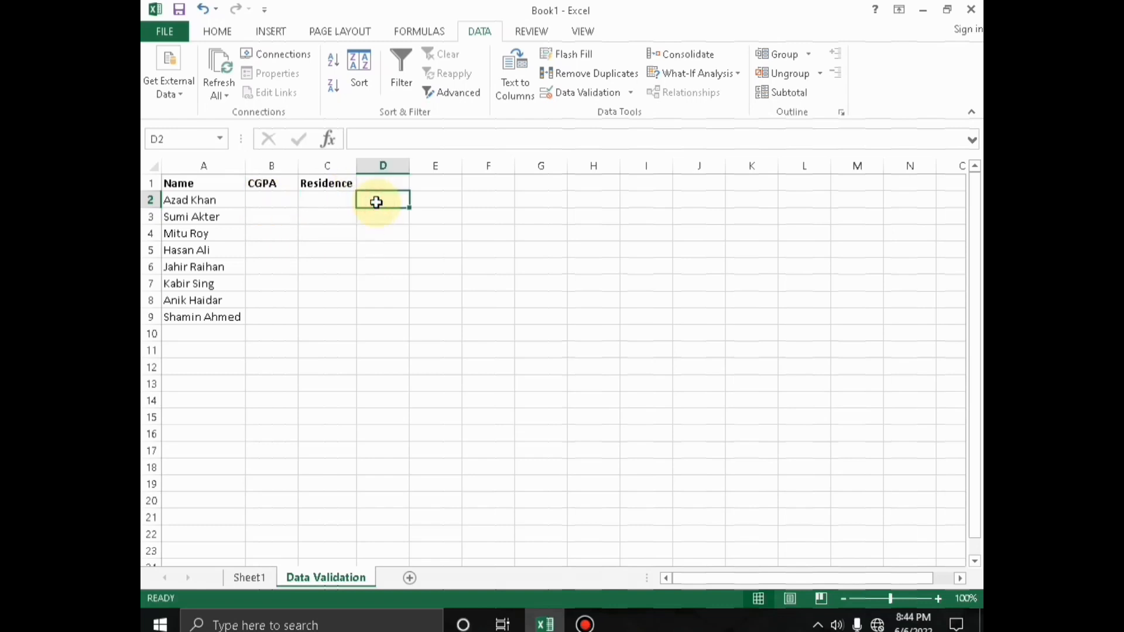
left_click(266, 197)
left_click(270, 215)
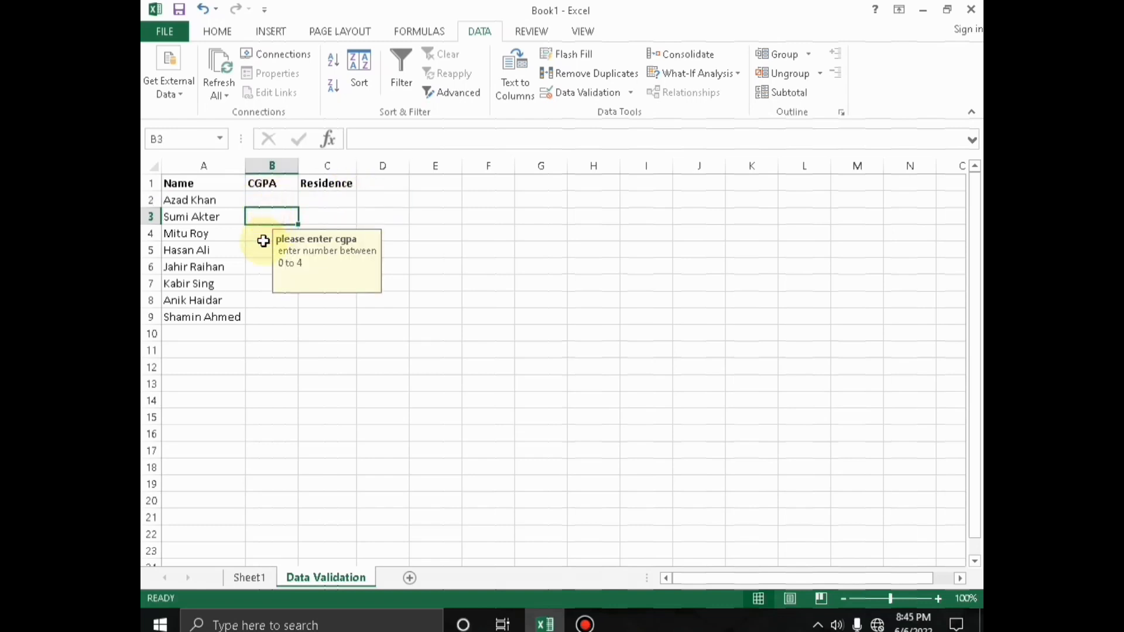
left_click(262, 240)
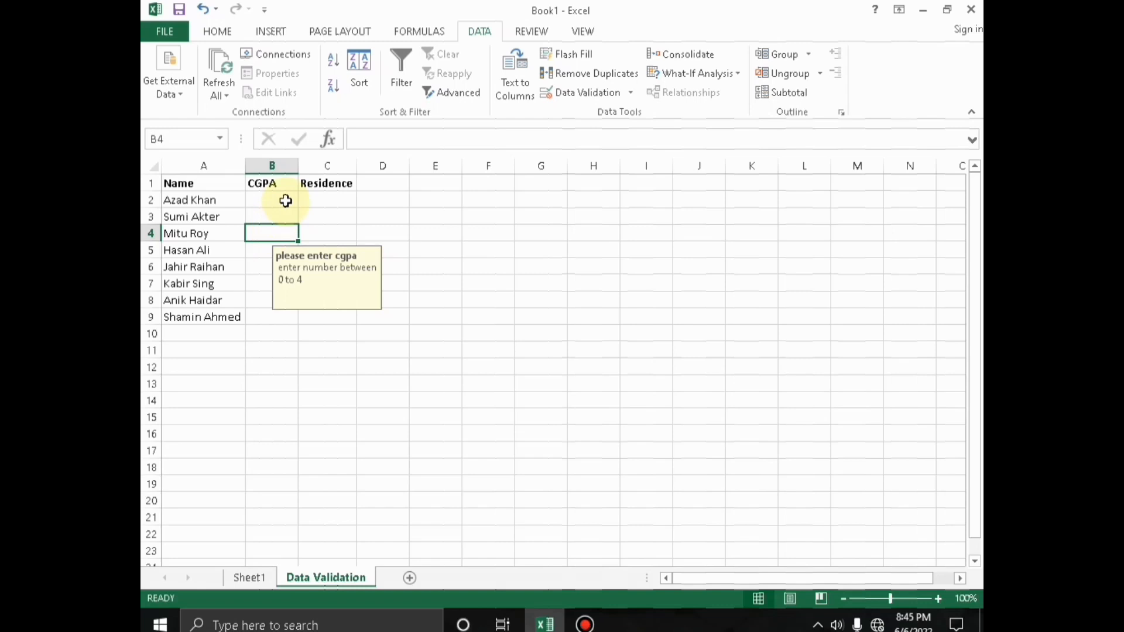
- Restrict the Residence cells C2:C9 to a dropdown list with the source "Mirpur,Azimpur,Saydabad,MOhakhali"
left_click(348, 198)
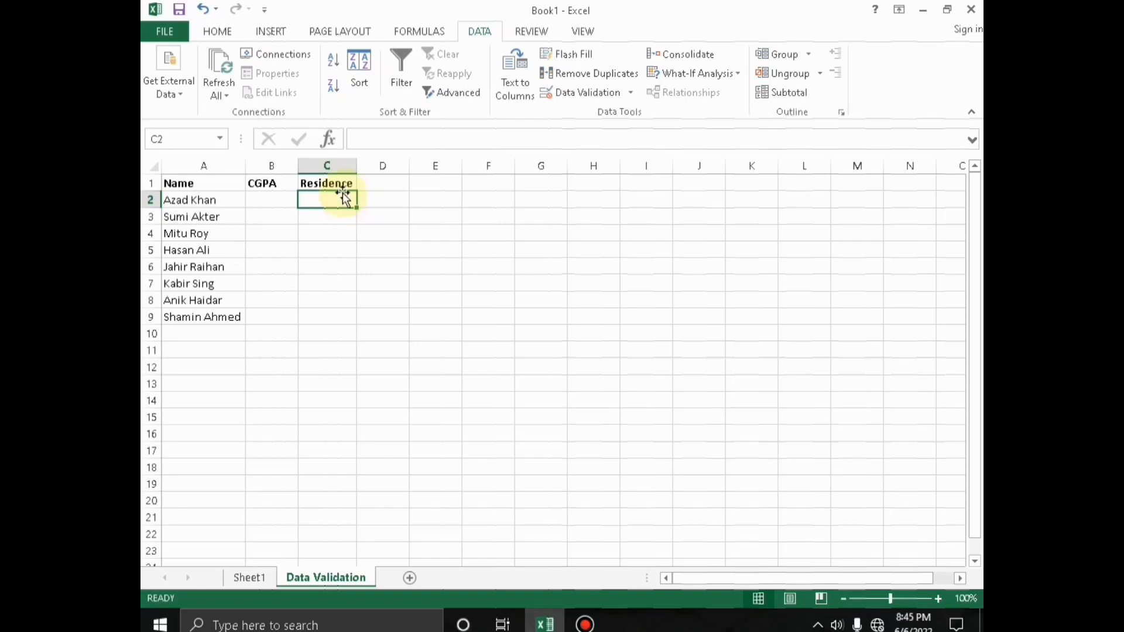
left_click_drag(330, 201, 321, 318)
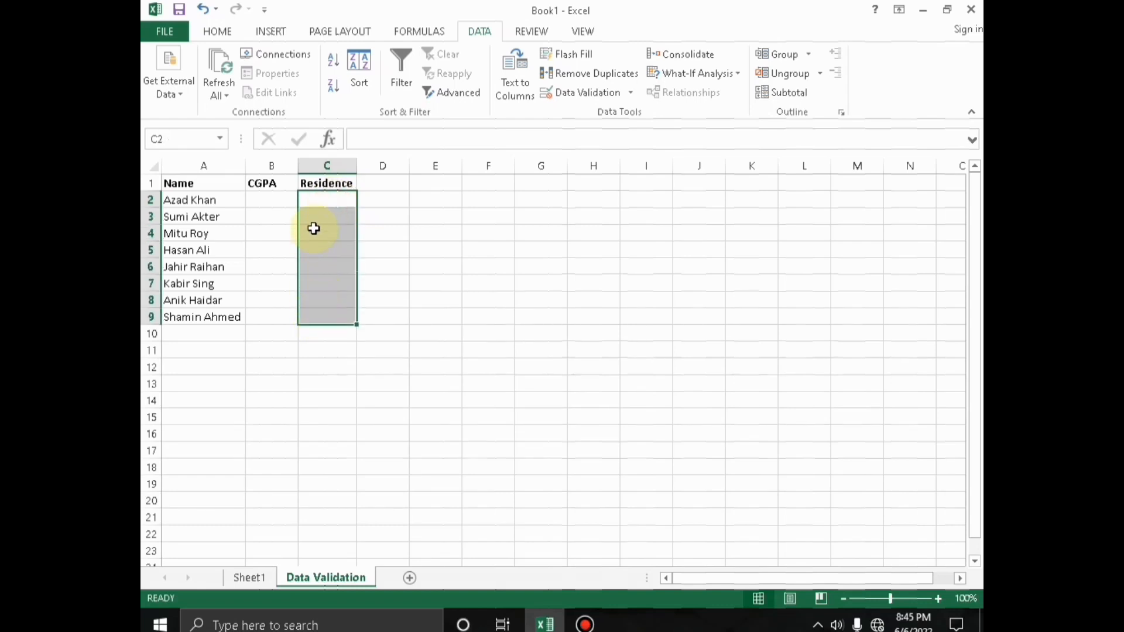
left_click(594, 93)
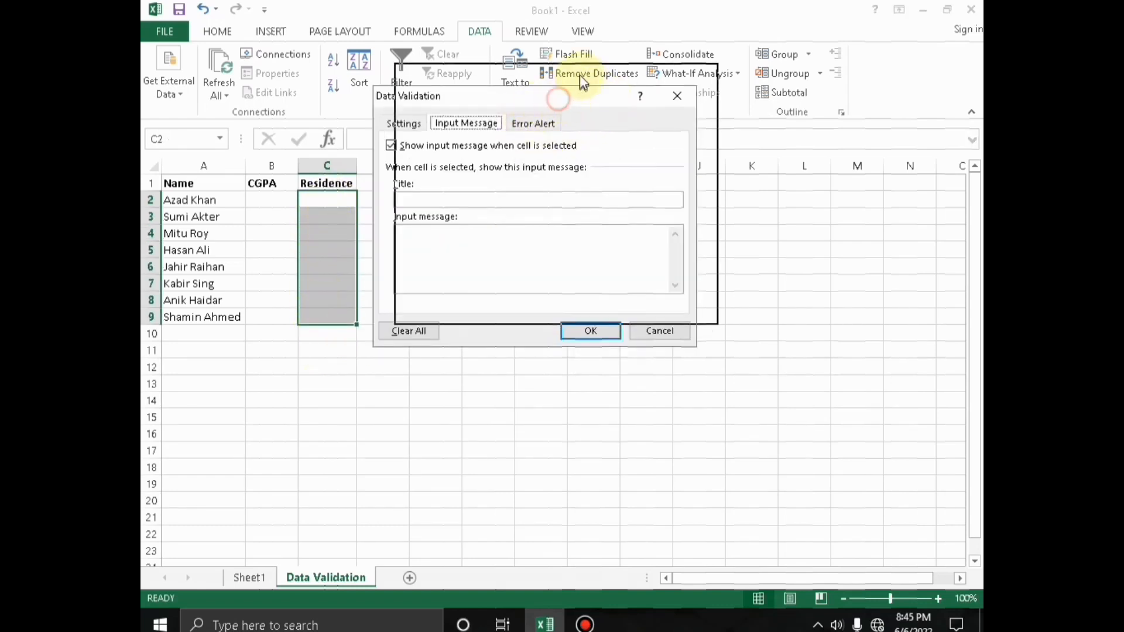
left_click(428, 101)
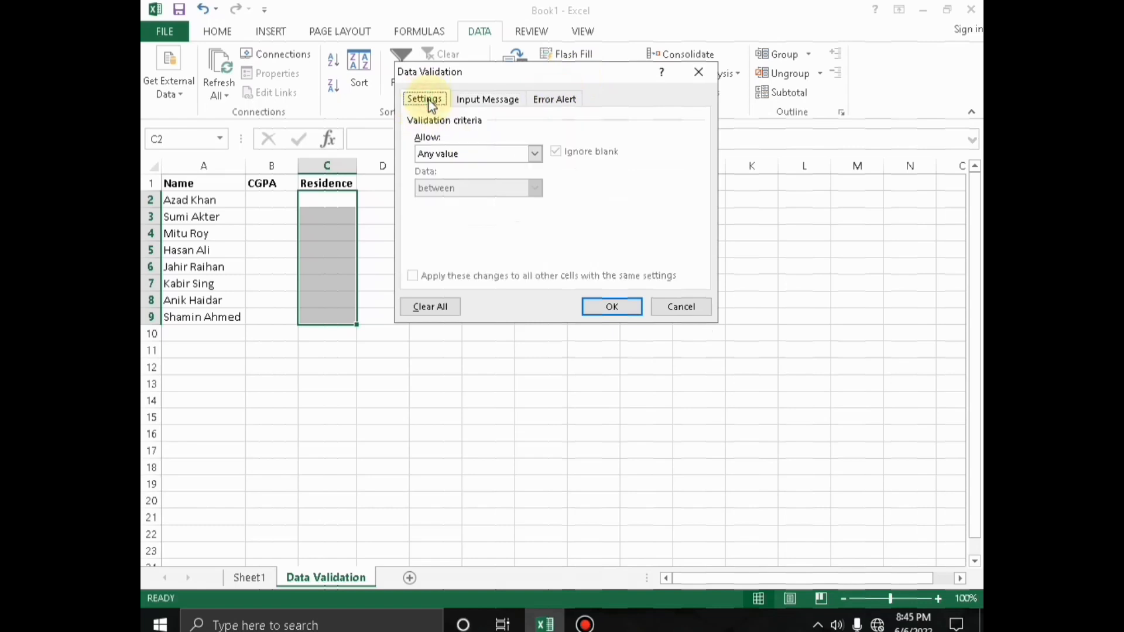
left_click(501, 157)
left_click(452, 202)
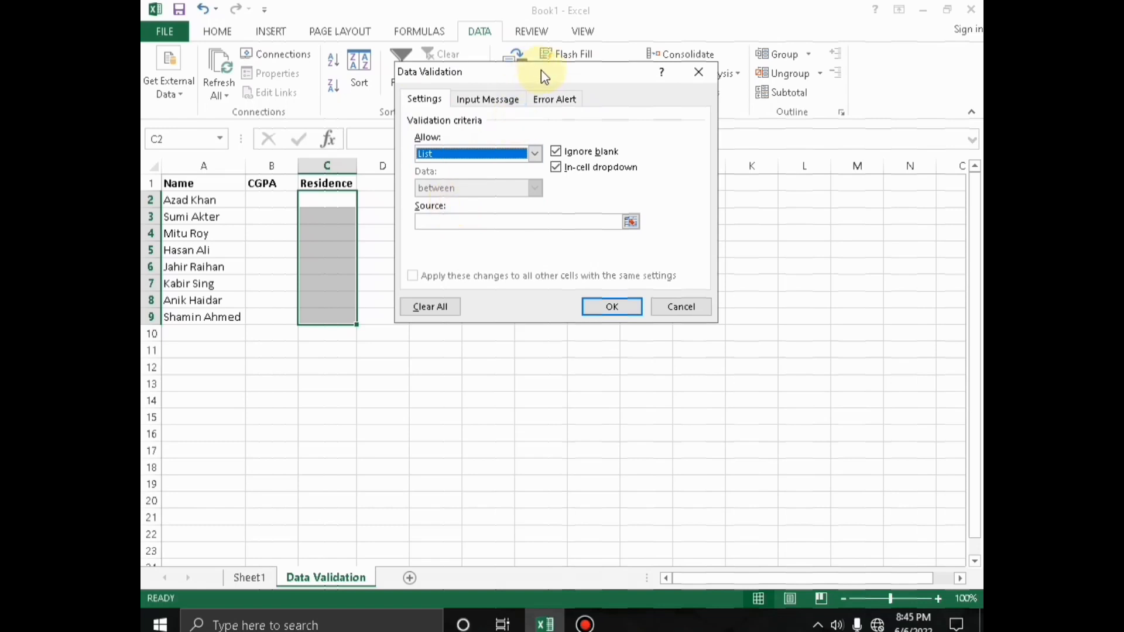
left_click_drag(572, 68, 595, 55)
left_click(472, 212)
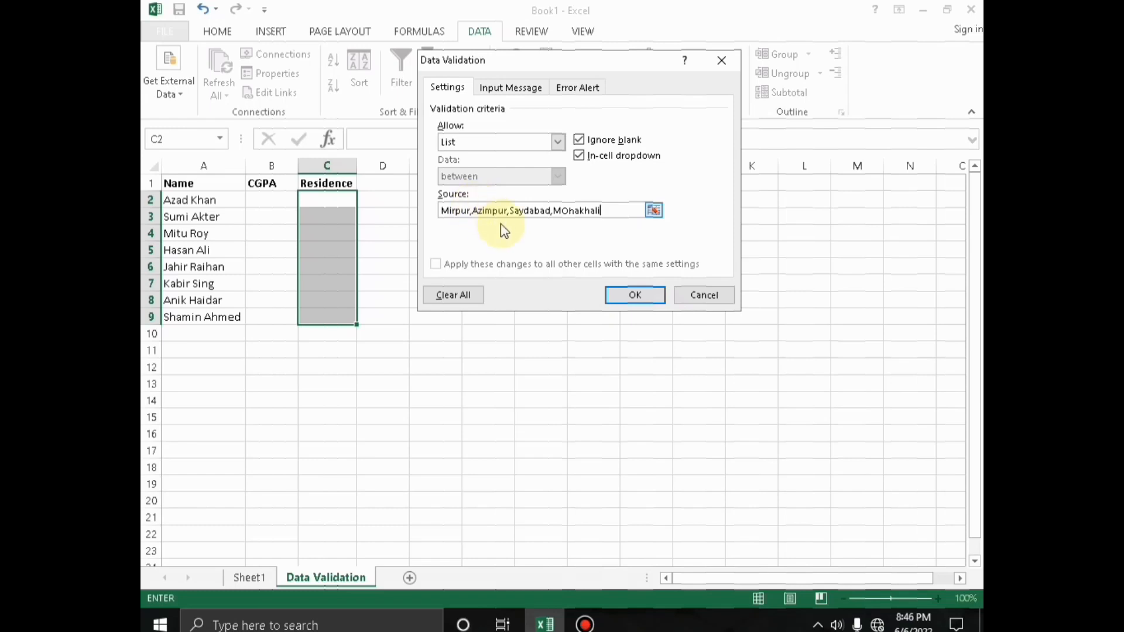
left_click(634, 295)
- Select several cells in the Residence column to check that each offers a dropdown list
left_click(453, 232)
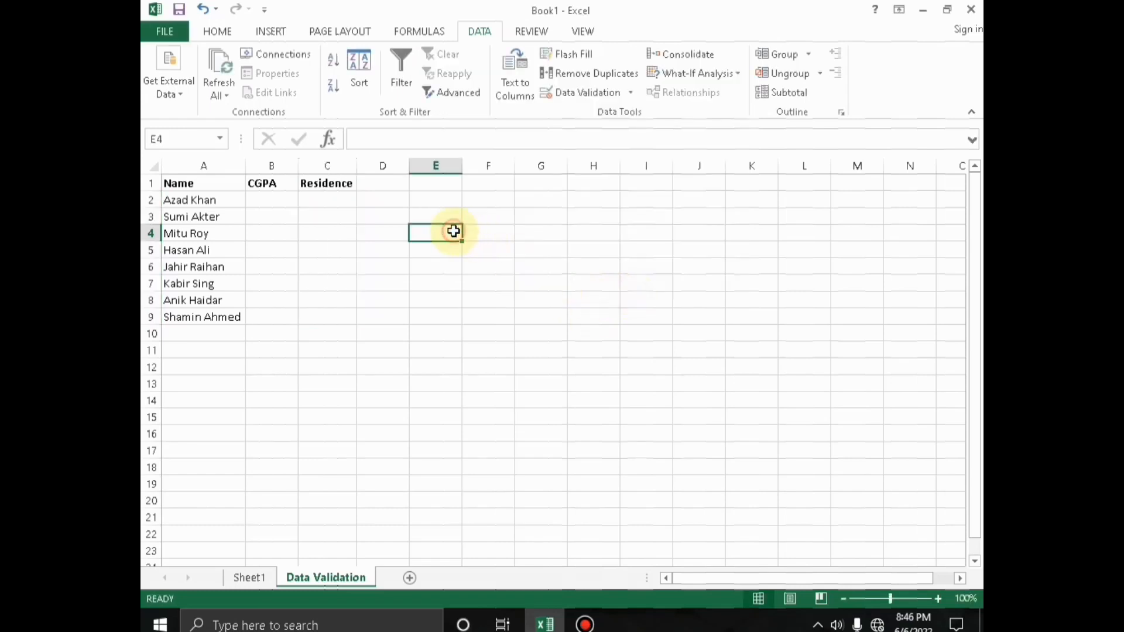
left_click(347, 200)
left_click(328, 228)
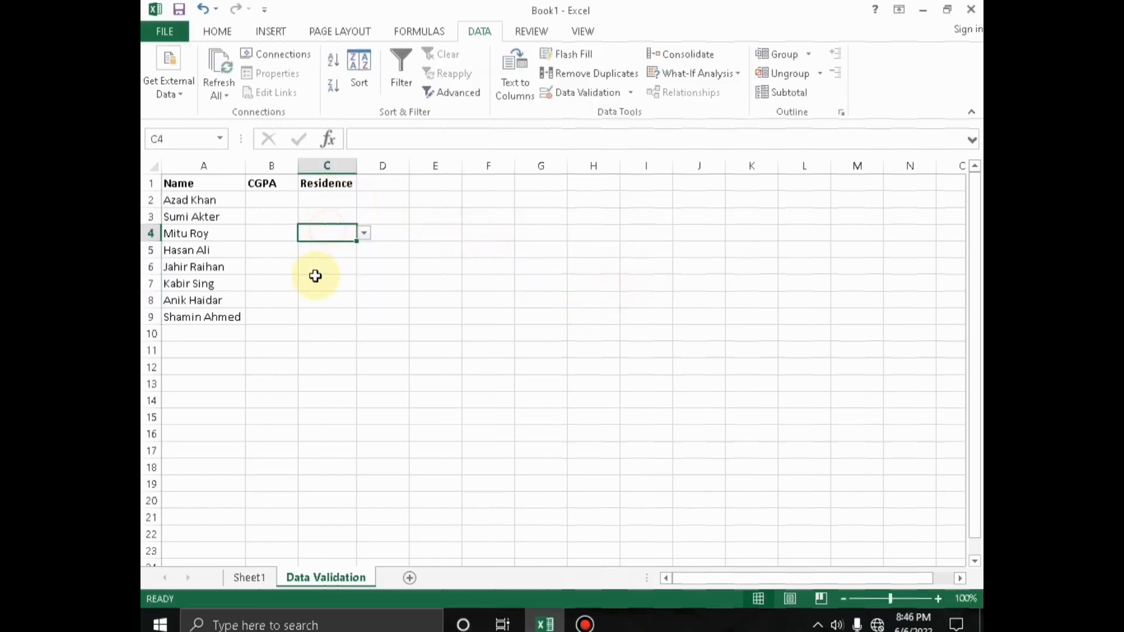
left_click(316, 281)
- Pick Mirpur for C2, Azimpur for C3 and Saydabad for C7 from the Residence dropdown lists
left_click(342, 200)
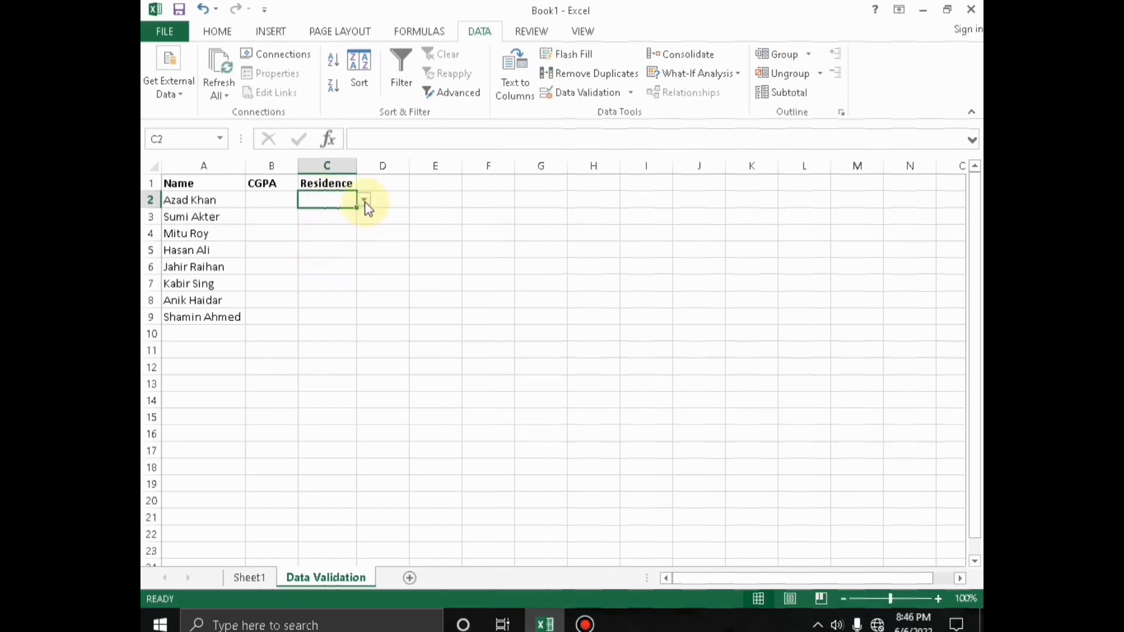
left_click(364, 202)
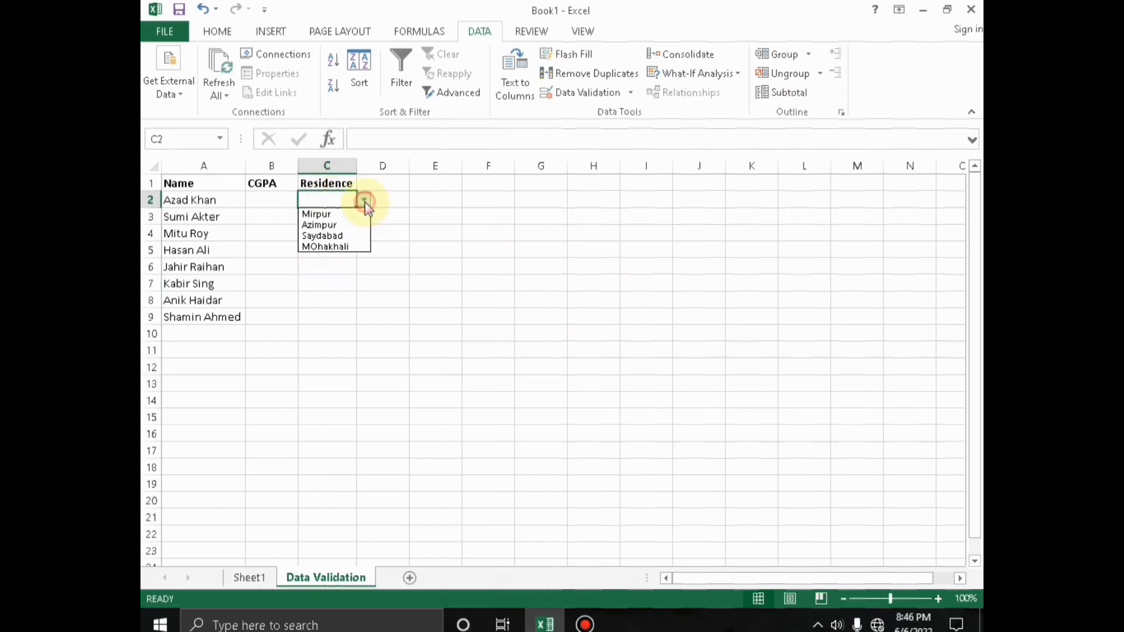
left_click(330, 215)
left_click(332, 216)
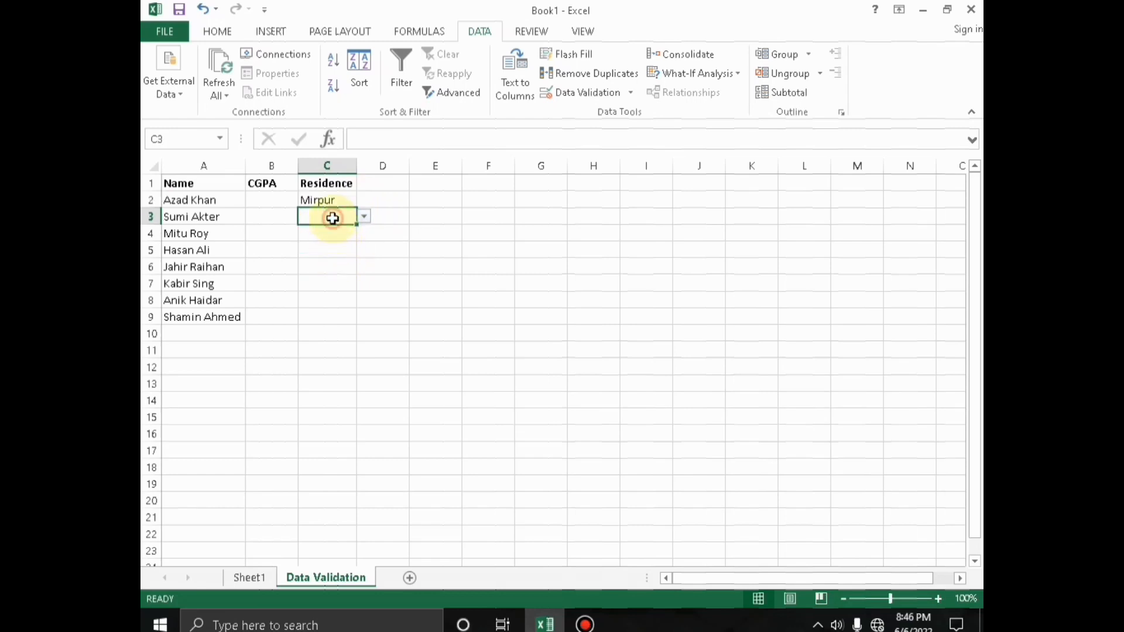
left_click(365, 220)
left_click(346, 224)
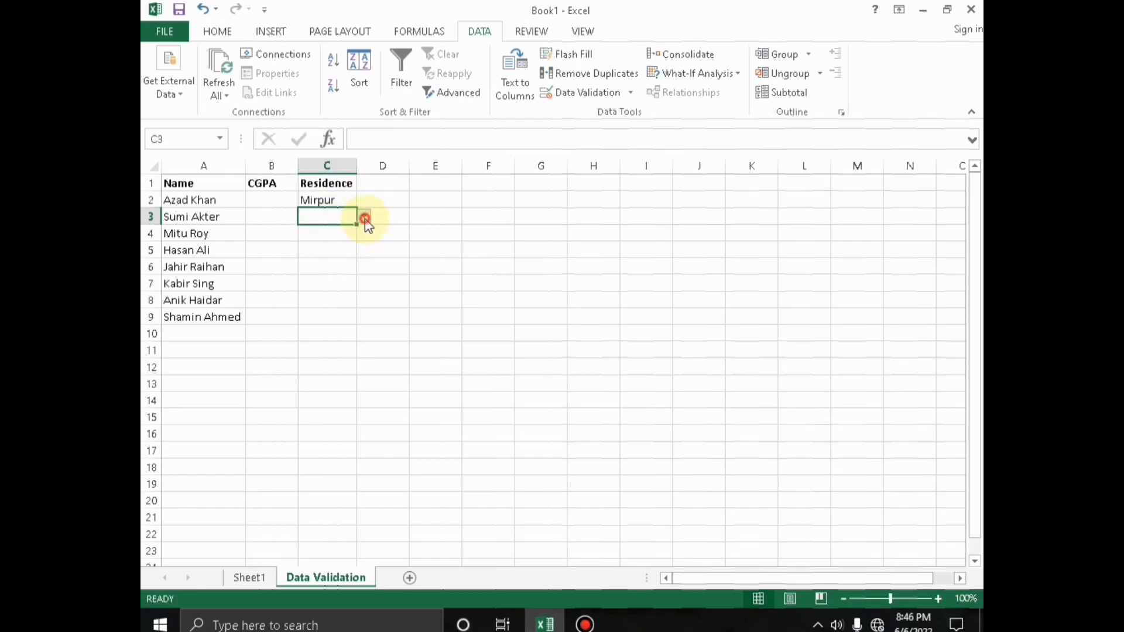
left_click(365, 218)
left_click(351, 242)
left_click(329, 281)
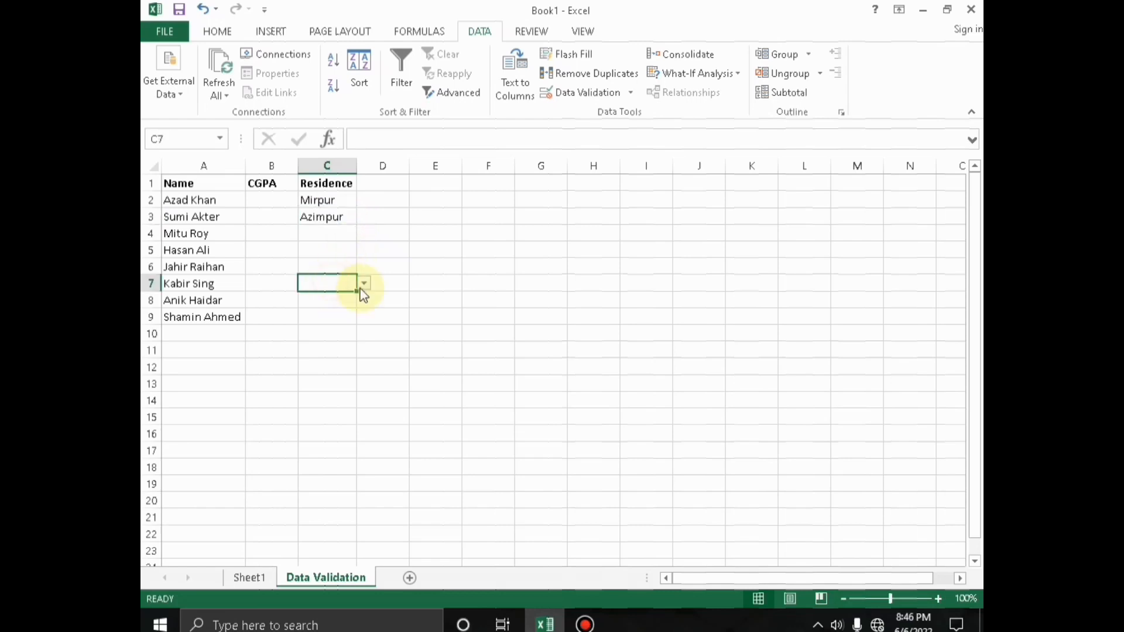
left_click(364, 283)
left_click(345, 320)
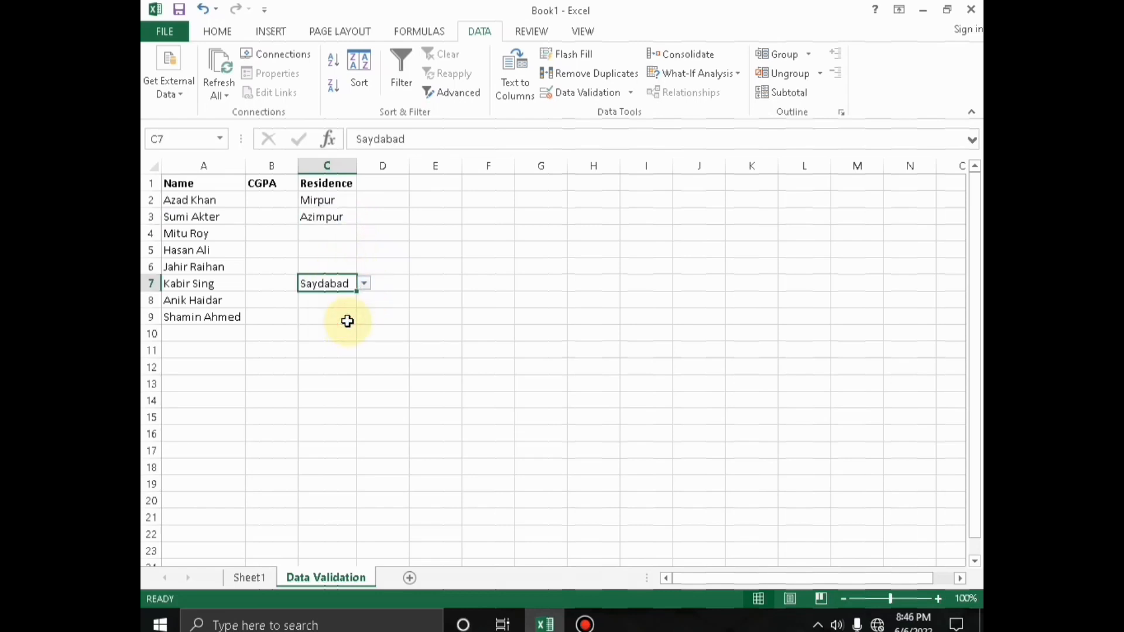
- Try entering "bd" in Residence cell C6, and fill the cell with Saydabad from its dropdown list instead
left_click(324, 265)
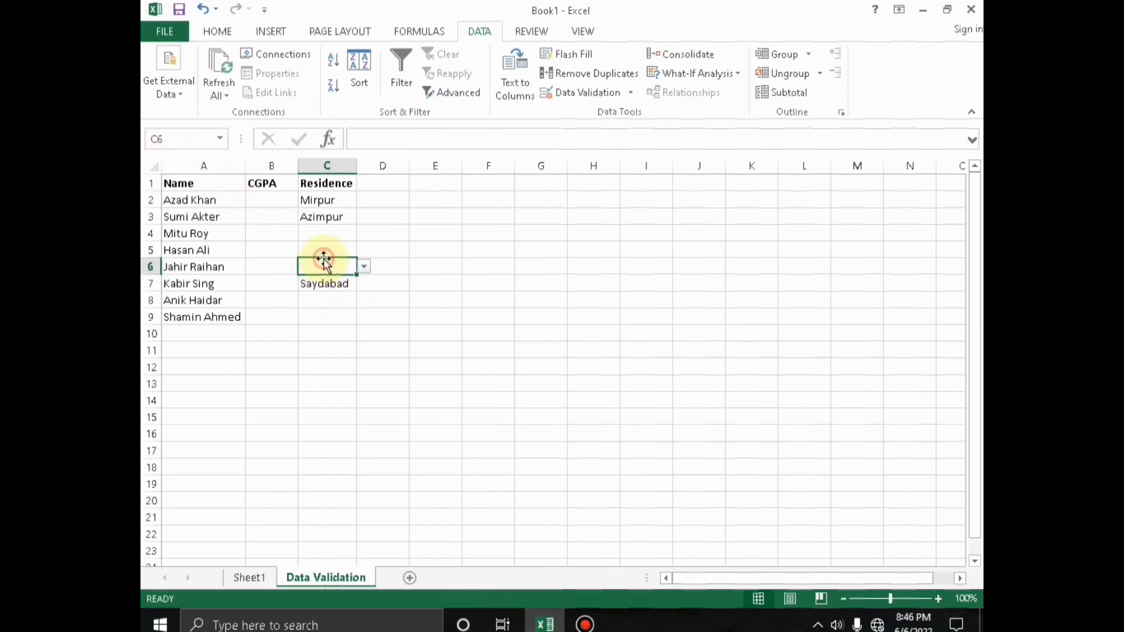
type("bd")
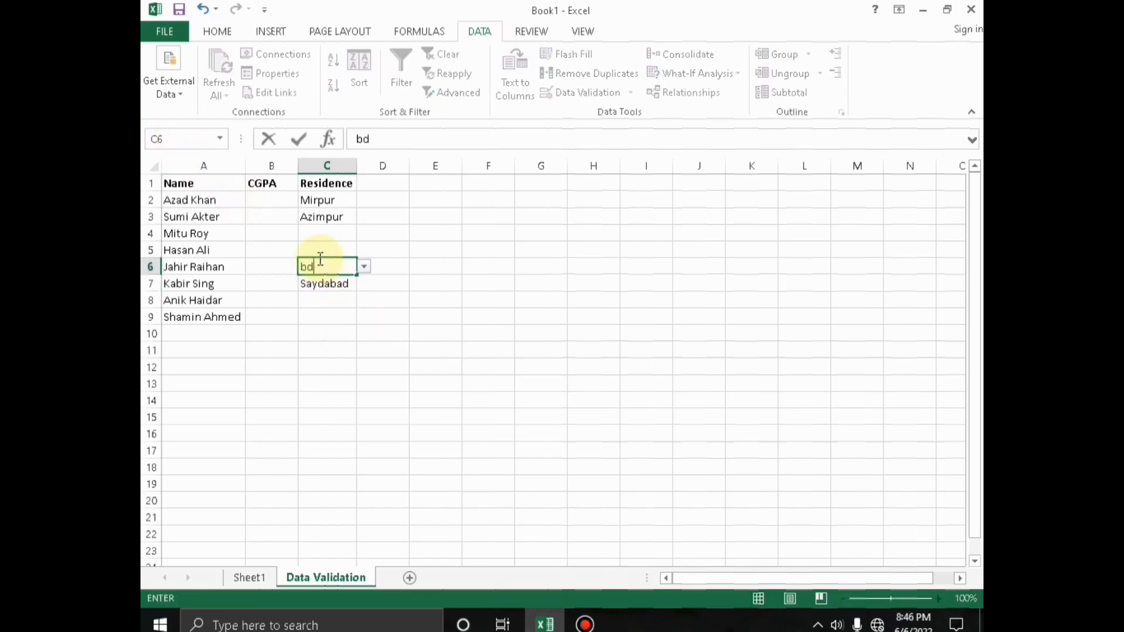
left_click(366, 271)
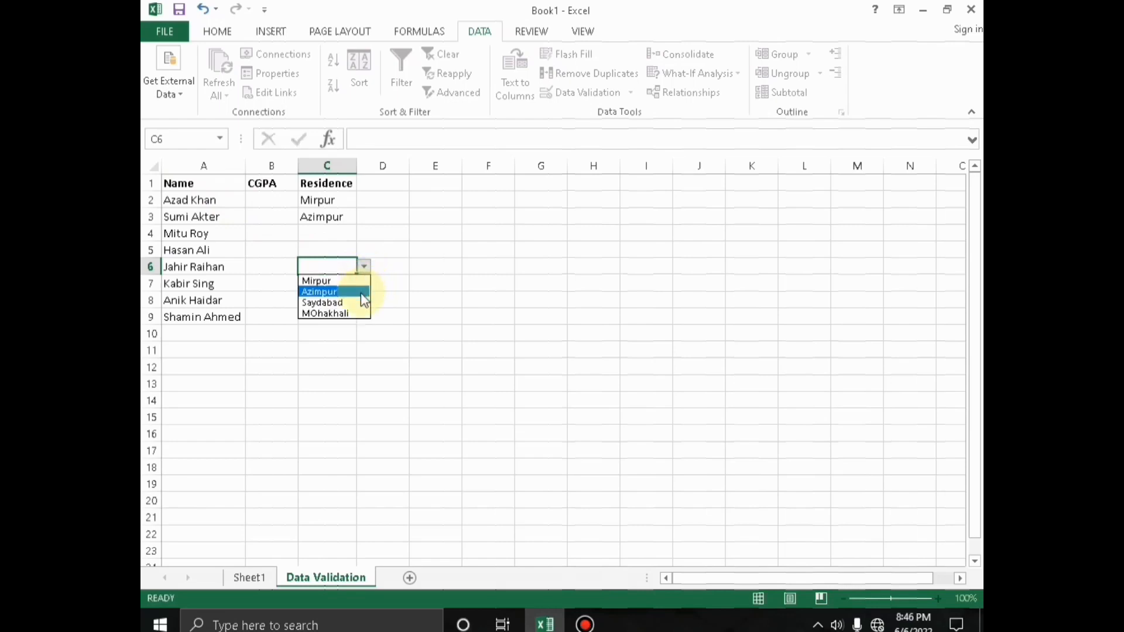
left_click(359, 302)
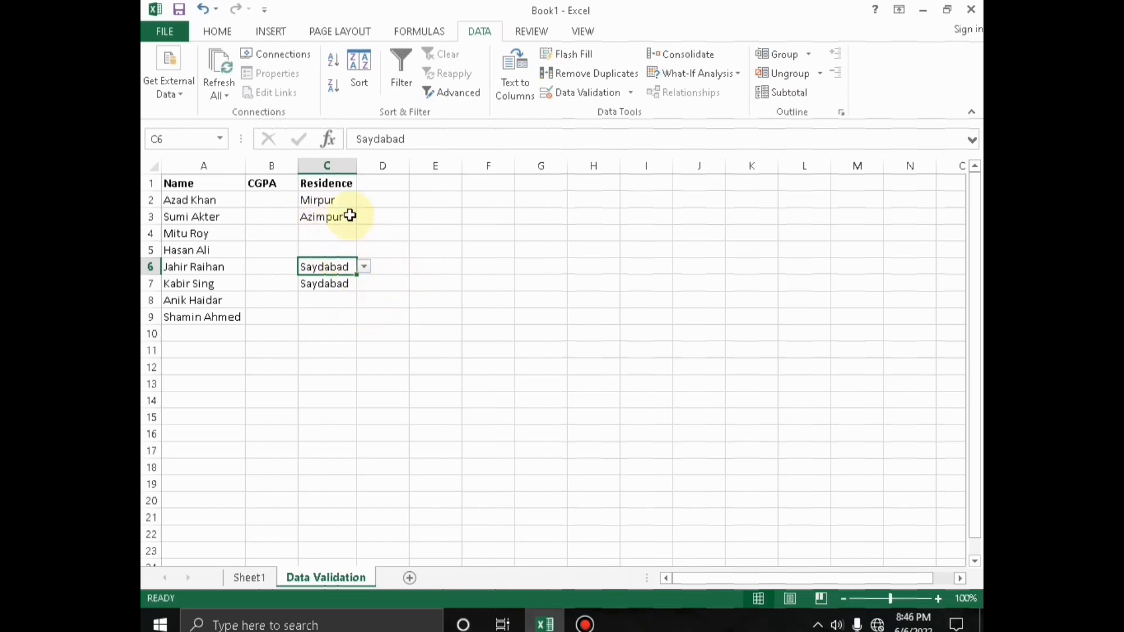
left_click(386, 183)
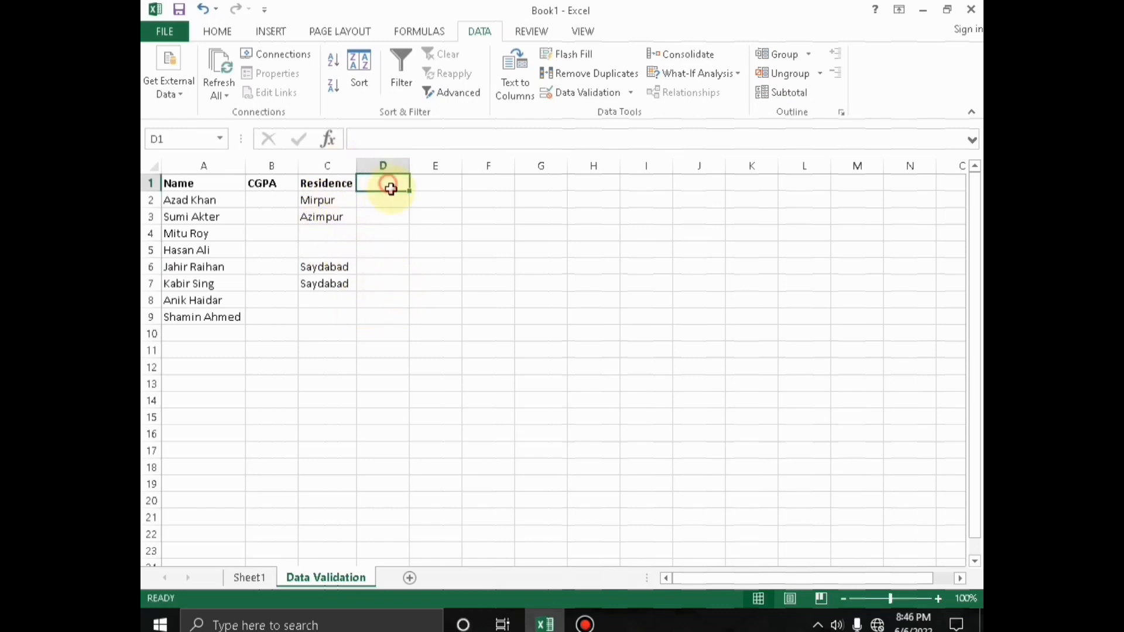
left_click_drag(451, 182, 432, 313)
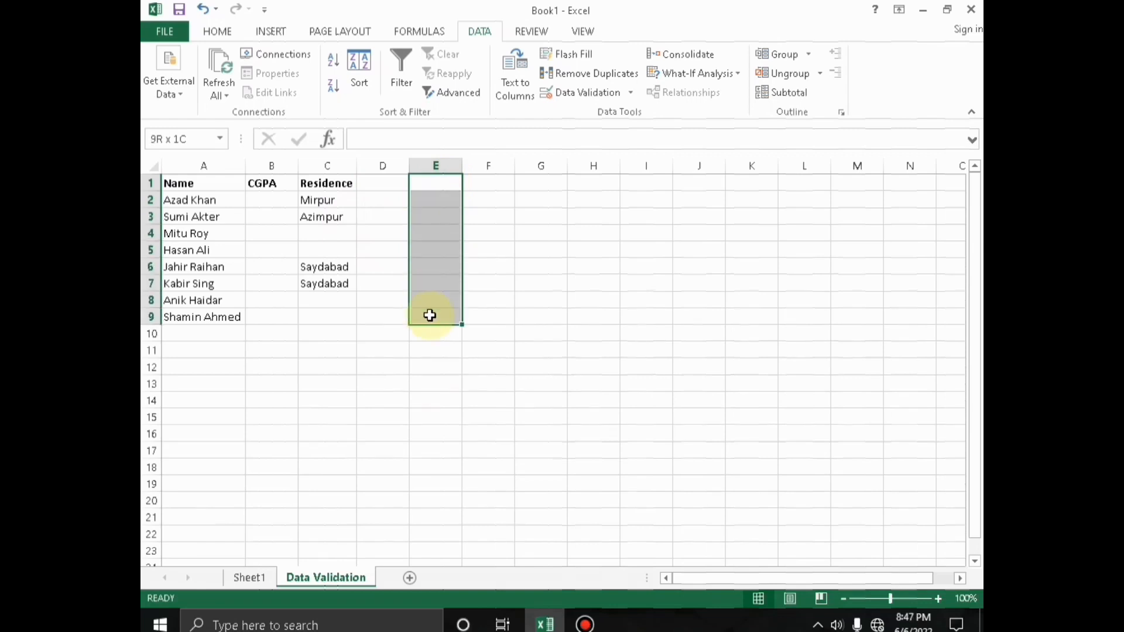
- Switch to Sheet1 and look over the entries in cells A2:A4 as the source for a dropdown list
left_click(250, 579)
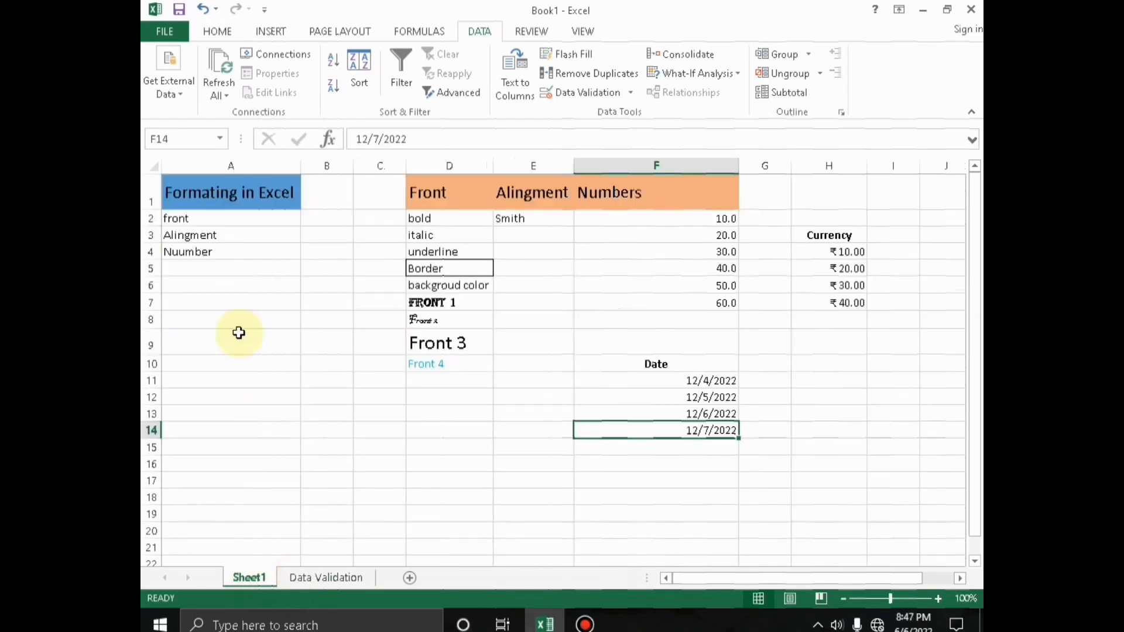
left_click(203, 217)
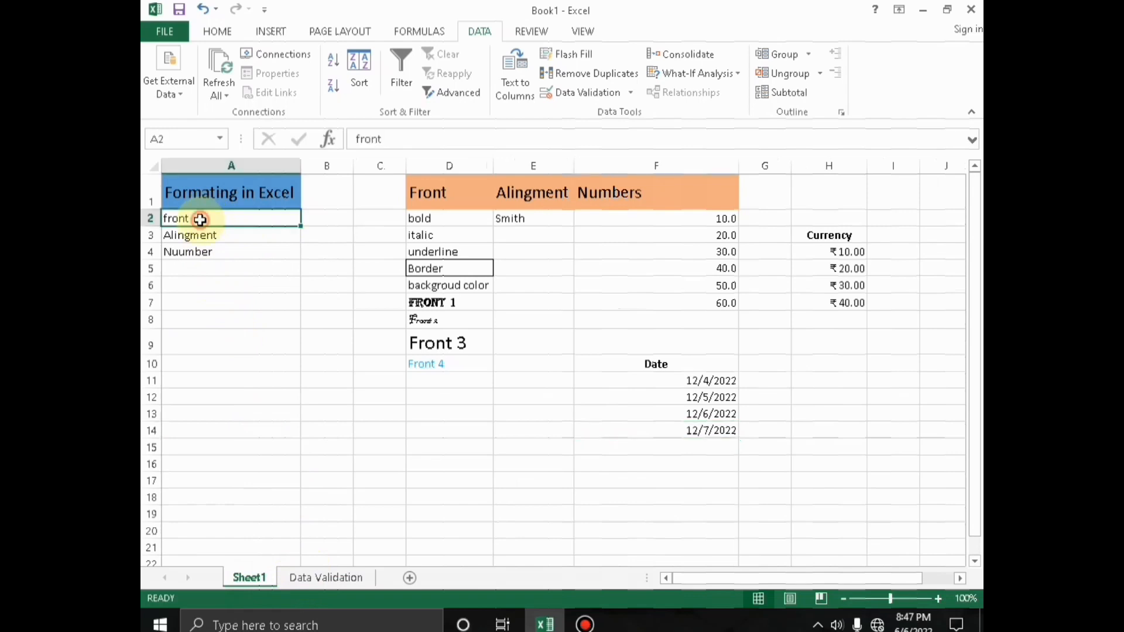
left_click(211, 234)
left_click(208, 253)
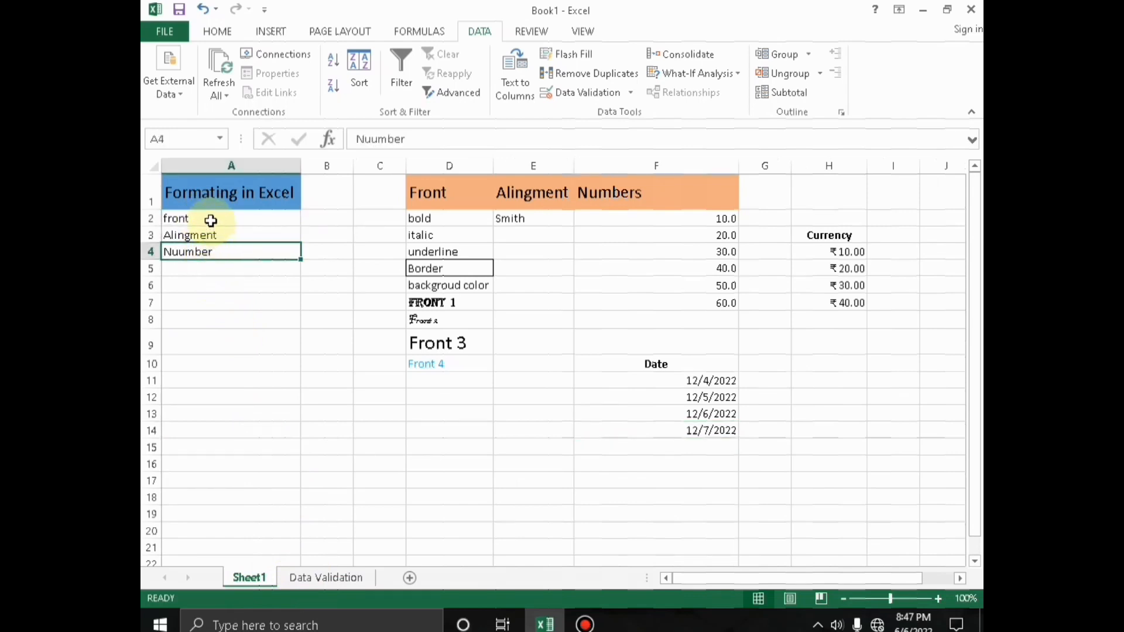
mouse_move(213, 221)
left_mouse_down()
mouse_move(216, 261)
mouse_move(215, 236)
left_mouse_up()
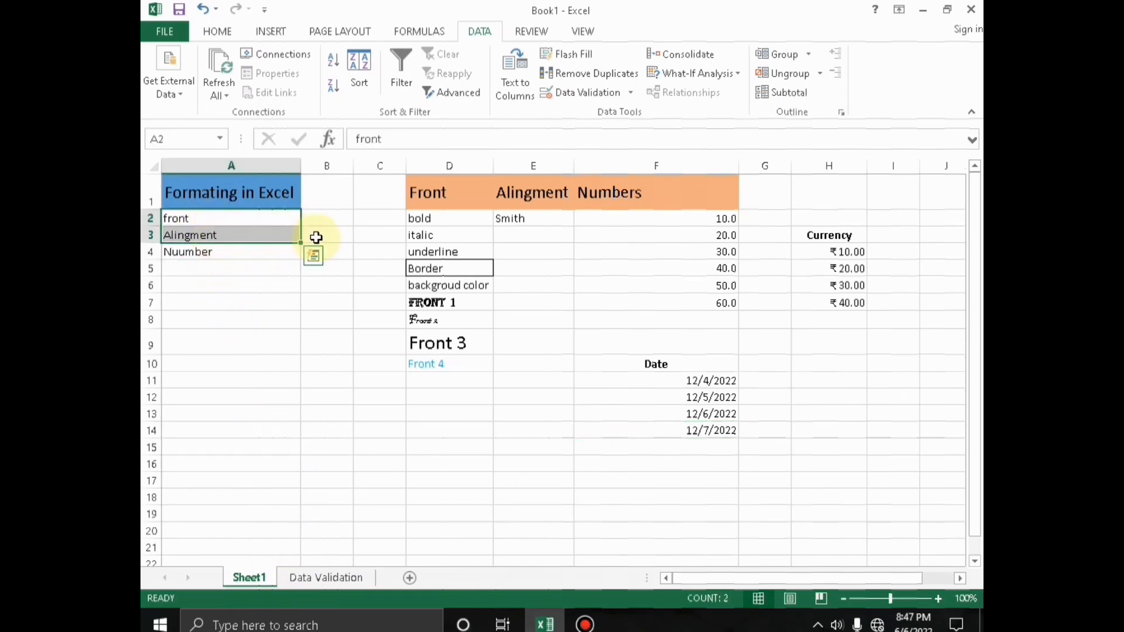
left_click(251, 266)
- Apply list validation to cells B1:B13 of Sheet1, using the range =$A$2:$A$4 as the source
left_click_drag(330, 202, 326, 413)
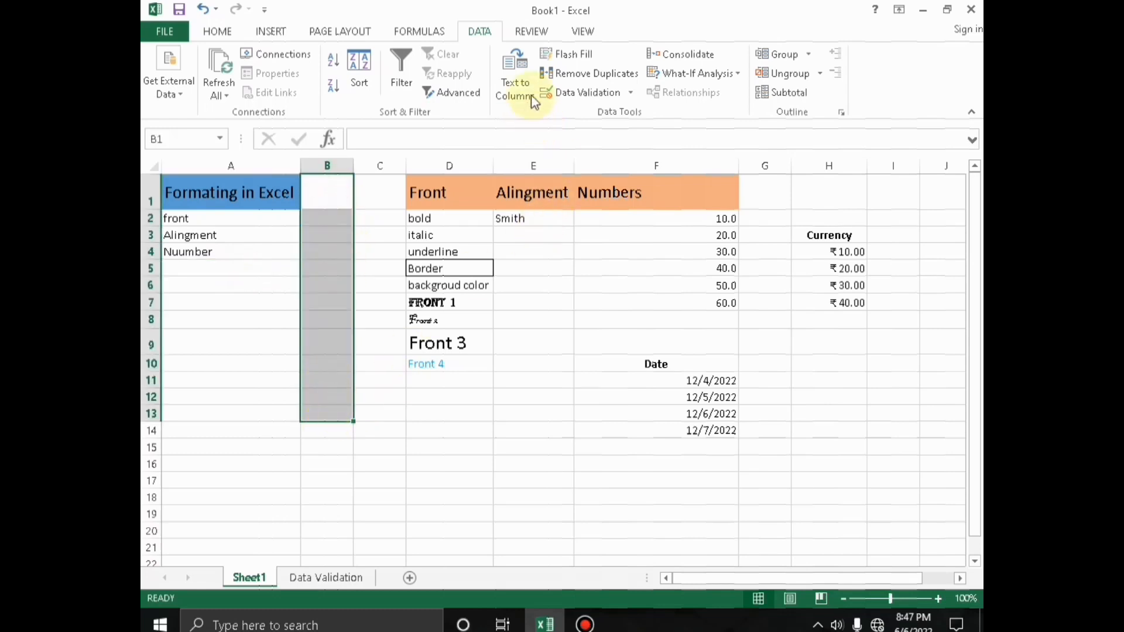
left_click(575, 93)
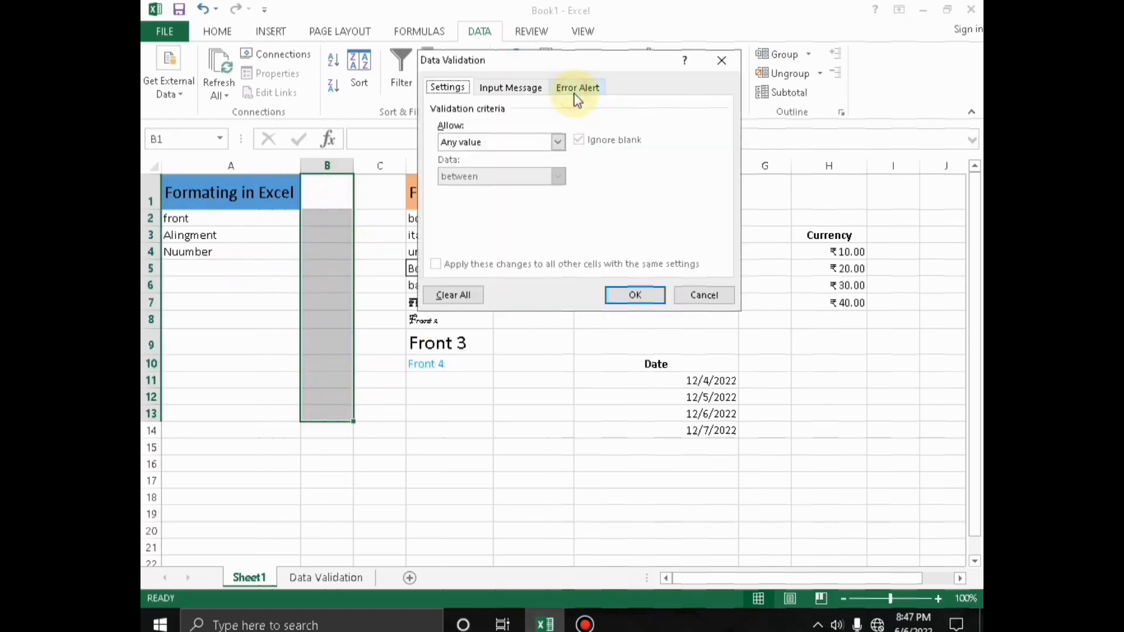
left_click(521, 142)
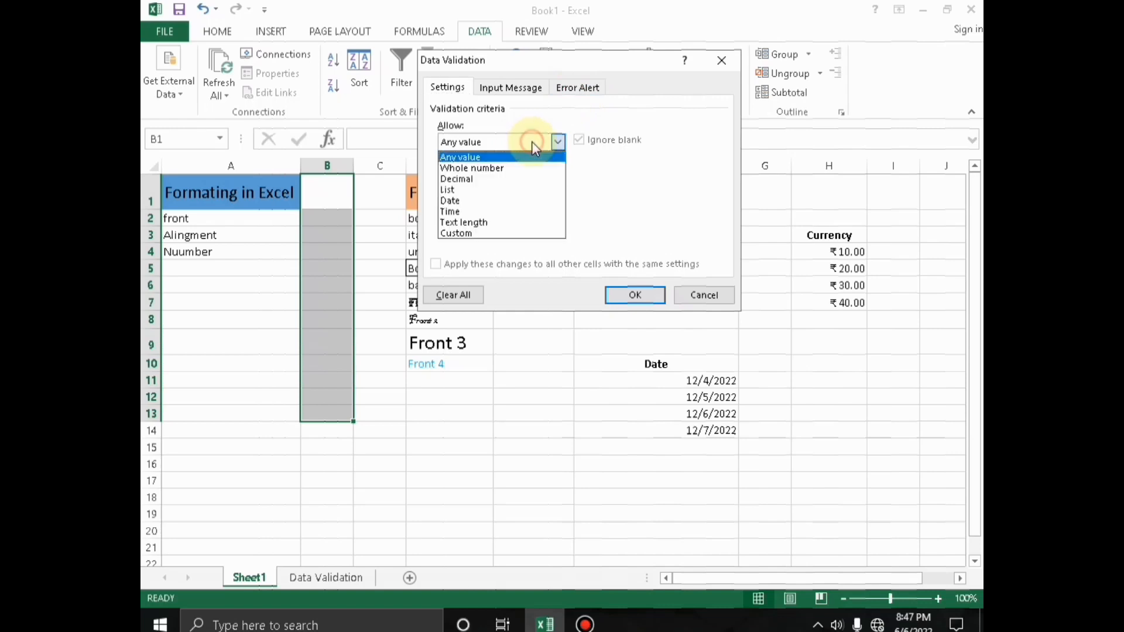
left_click(506, 193)
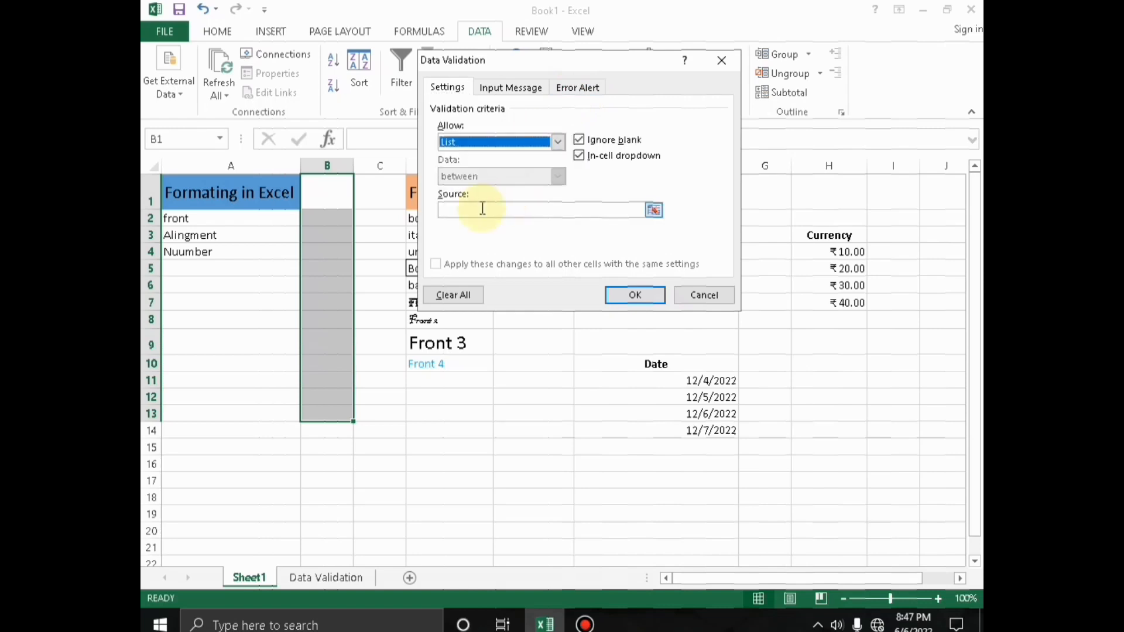
left_click(653, 209)
left_click_drag(176, 218, 226, 252)
left_click(731, 80)
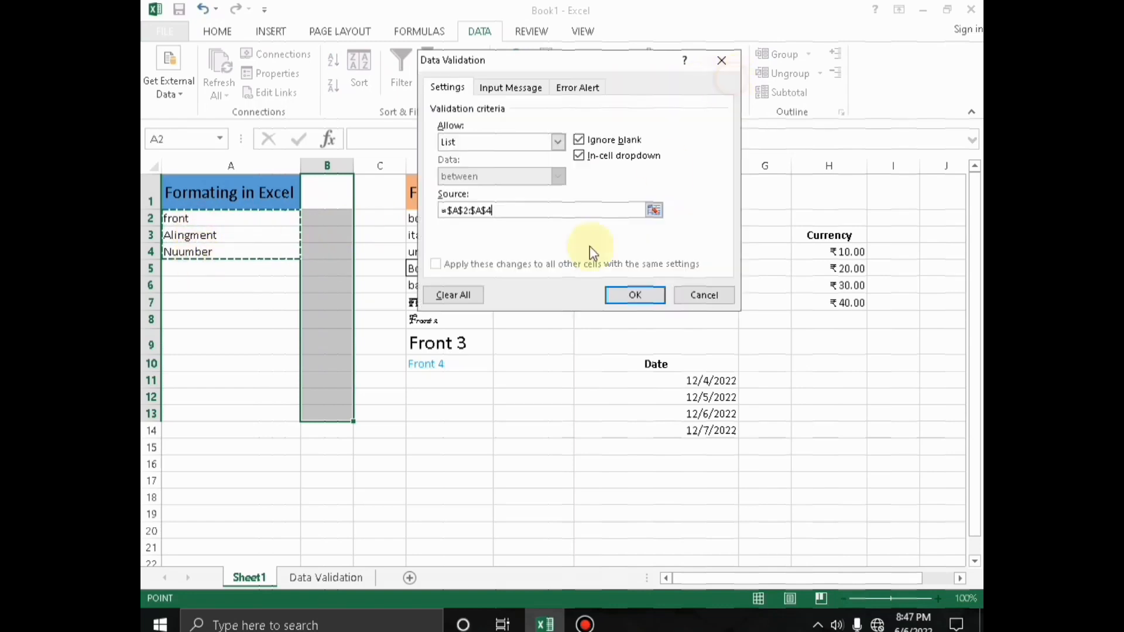
left_click(621, 296)
left_click(384, 251)
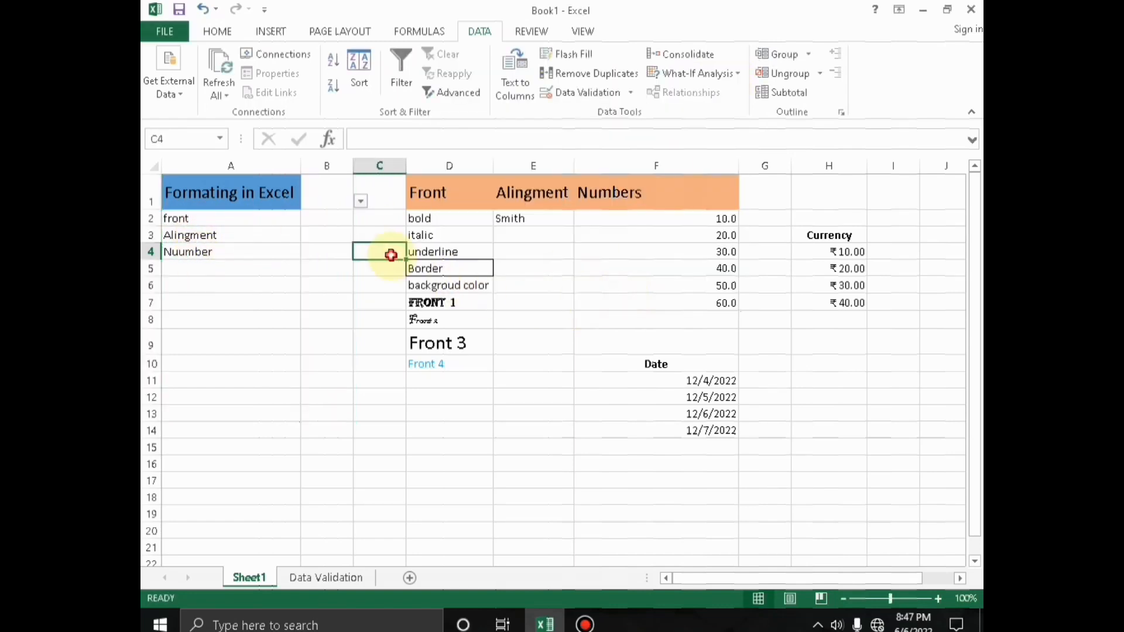
- Pick Alingment for B1 and Nuumber for B3 from their dropdown lists
left_click(343, 196)
left_click(361, 203)
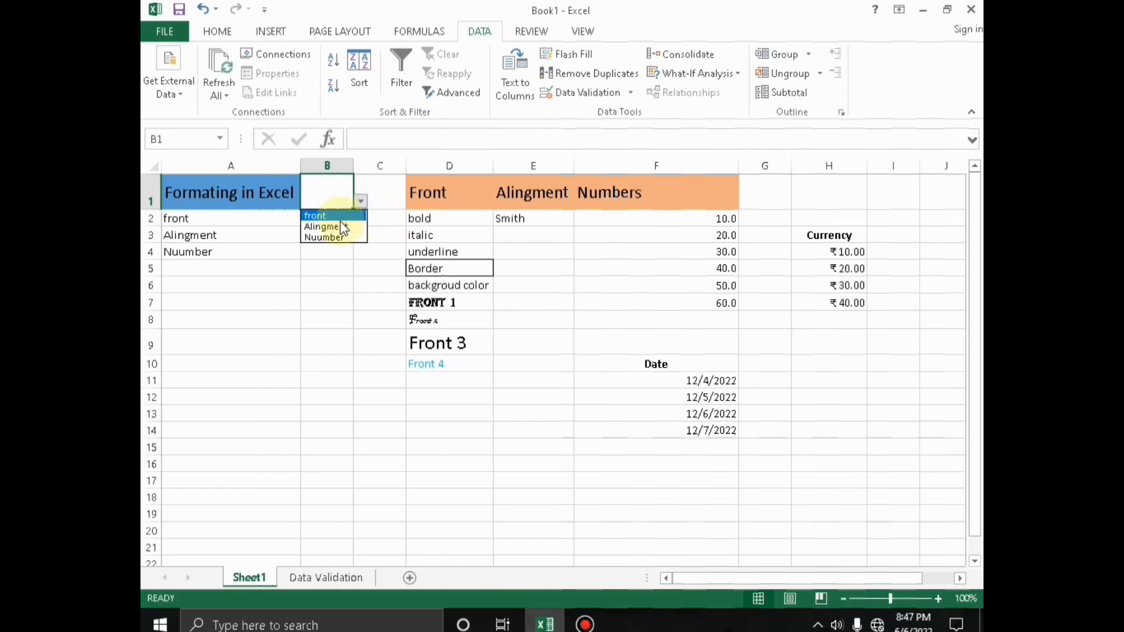
left_click(340, 221)
left_click(339, 239)
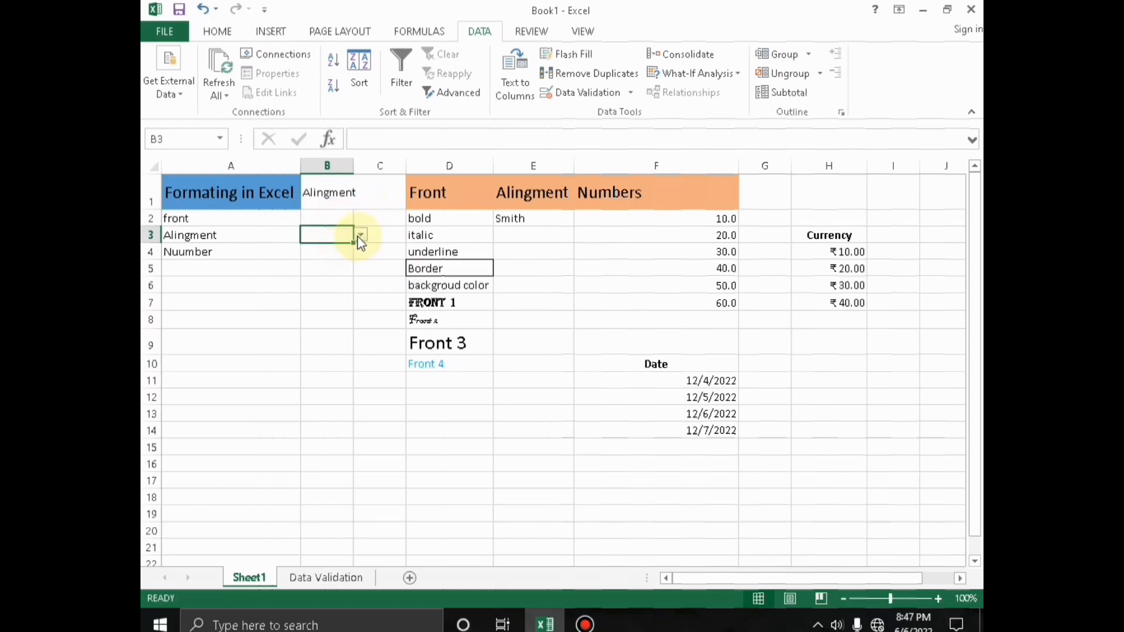
left_click(361, 235)
left_click(342, 271)
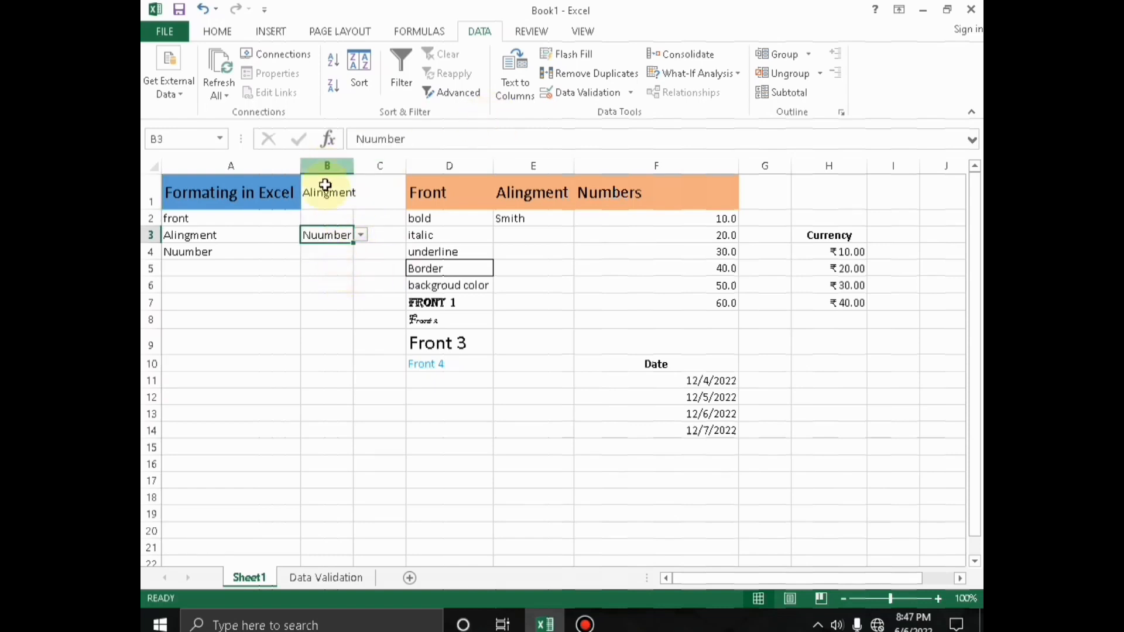
- Review the list validation of cells B1:B13 on Sheet1, reselecting A2:A4 as its source, and return to the Data Validation sheet
left_click_drag(325, 185, 327, 416)
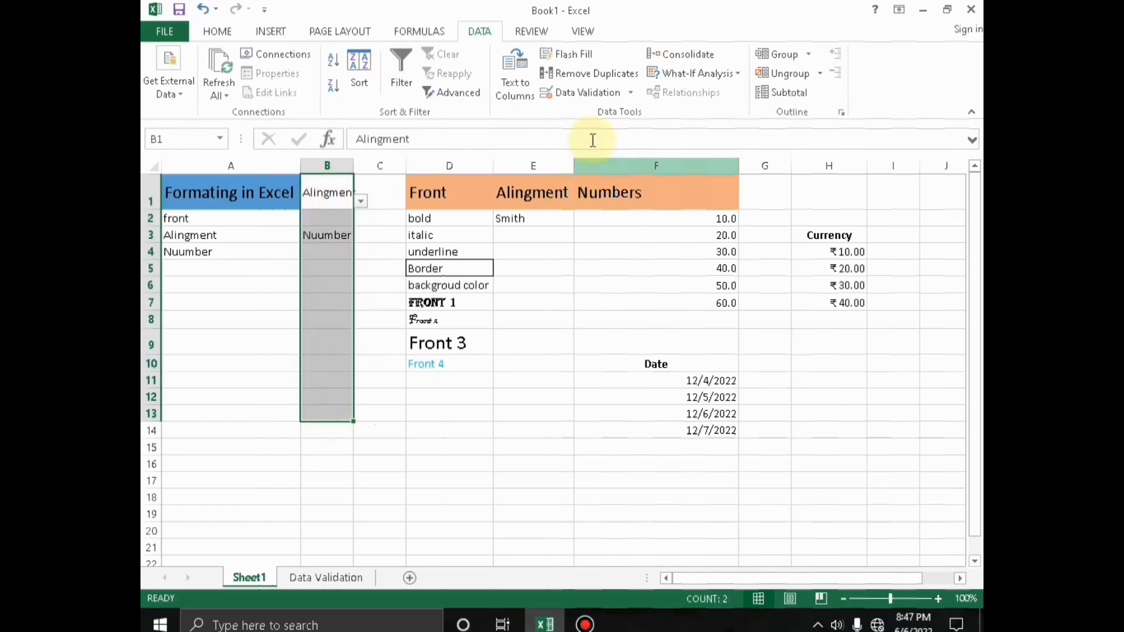
left_click(600, 95)
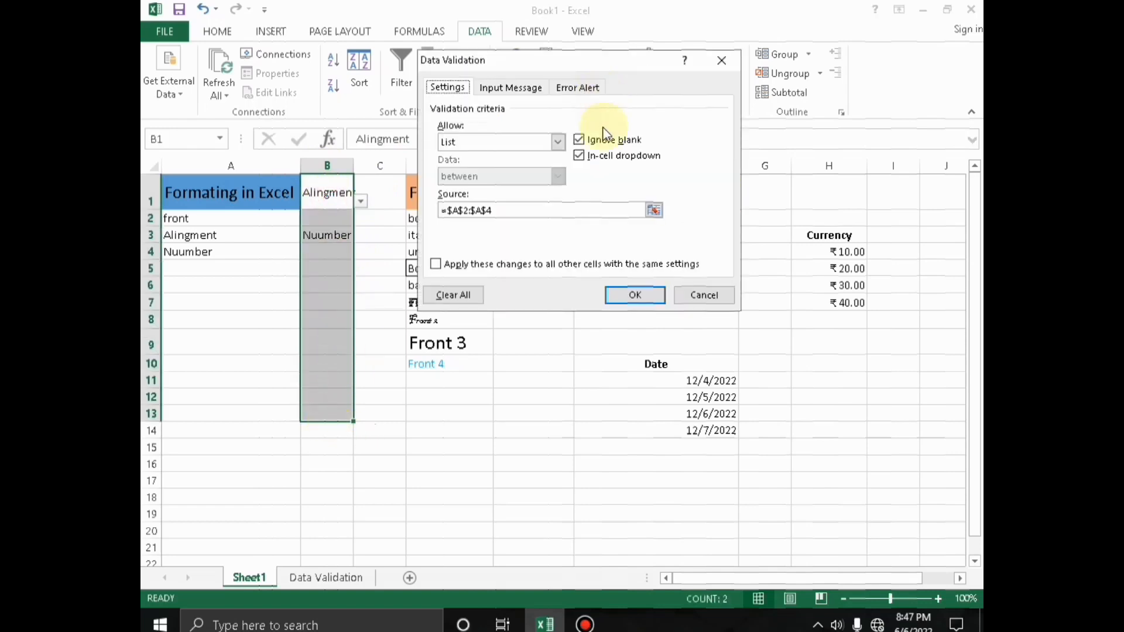
left_click(520, 211)
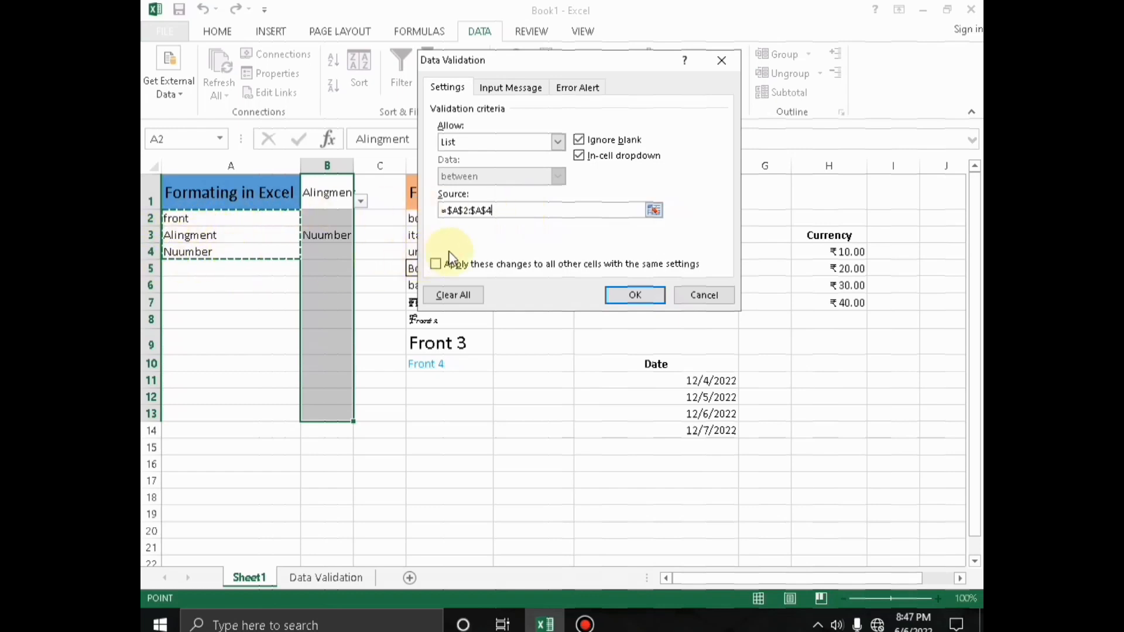
left_click(654, 211)
left_click_drag(240, 217, 246, 250)
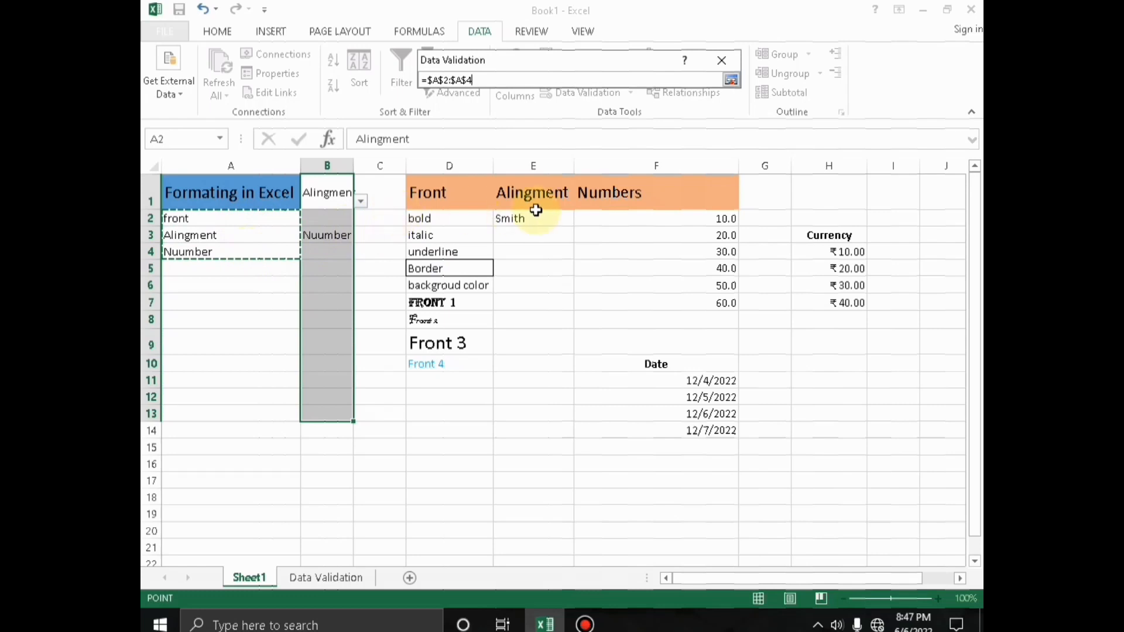
left_click(456, 214, "shift")
left_click_drag(457, 231, 223, 245)
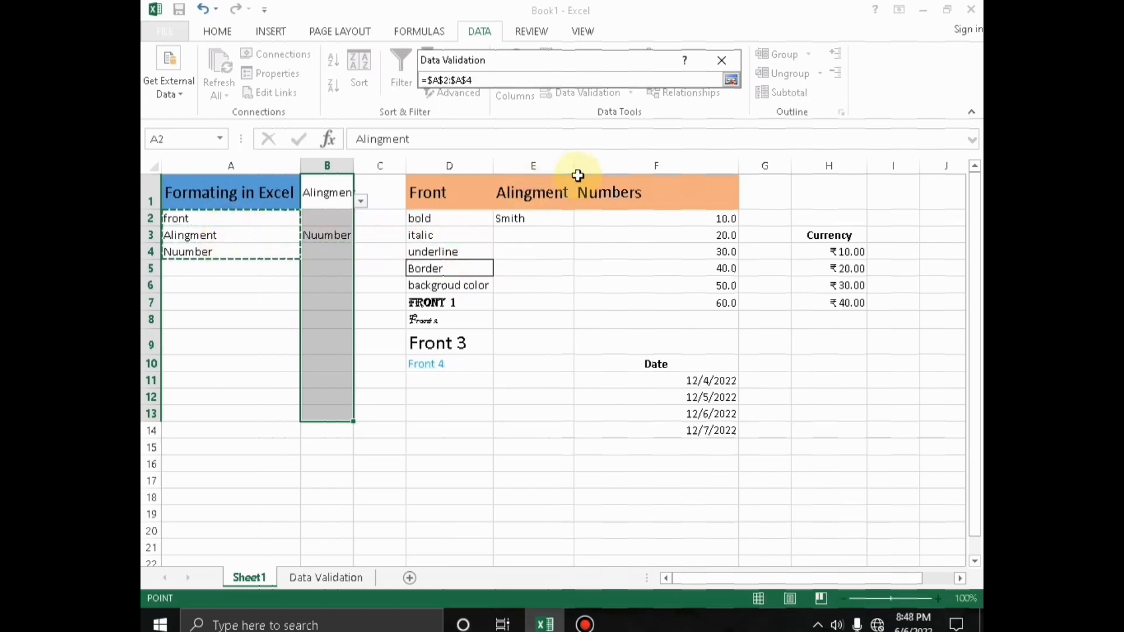
left_click(731, 80)
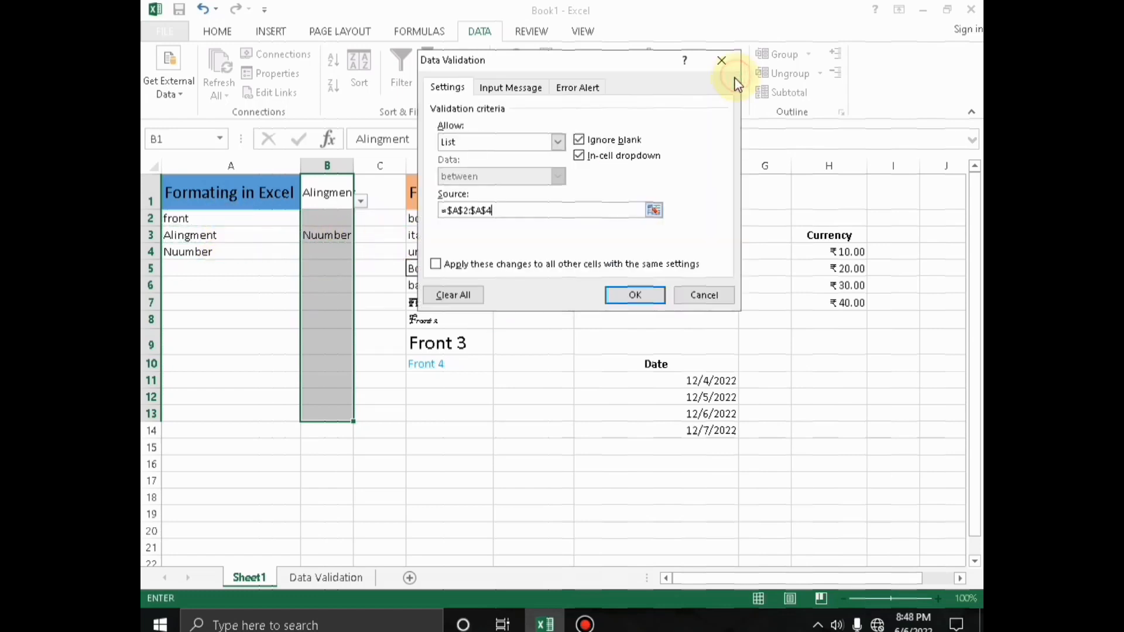
left_click(633, 291)
left_click(555, 322)
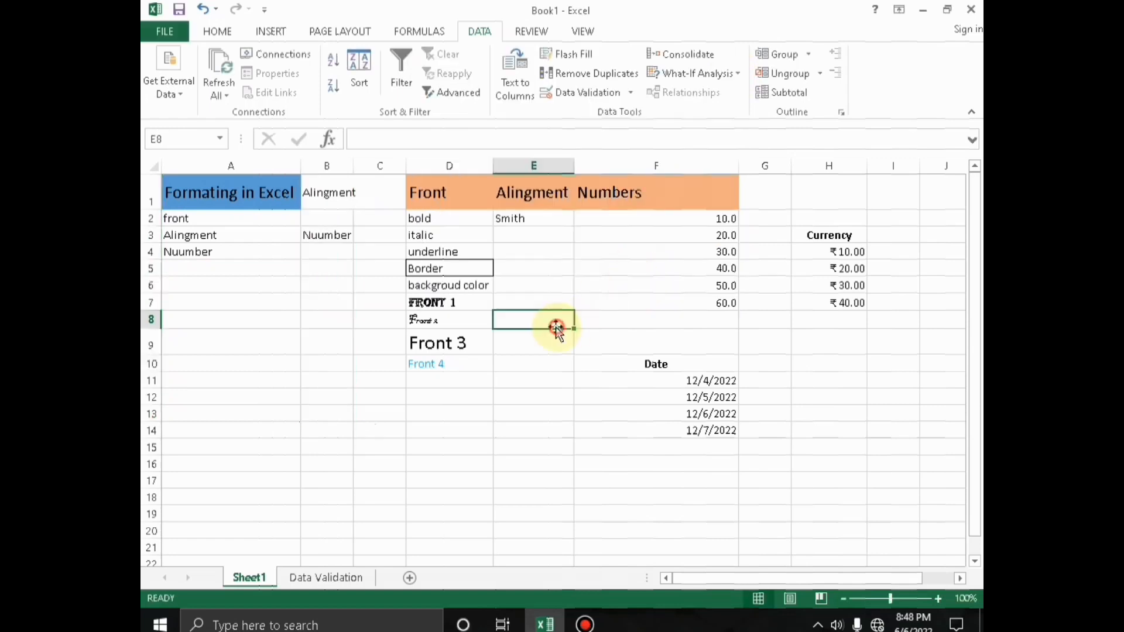
left_click(353, 581)
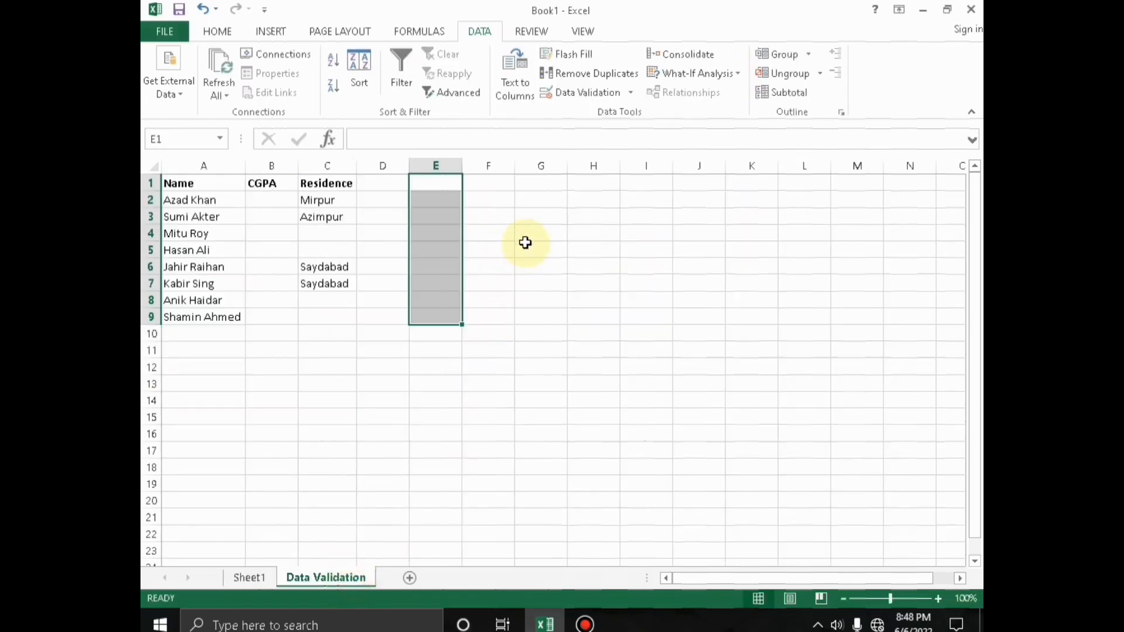
left_click(501, 237)
left_click(587, 93)
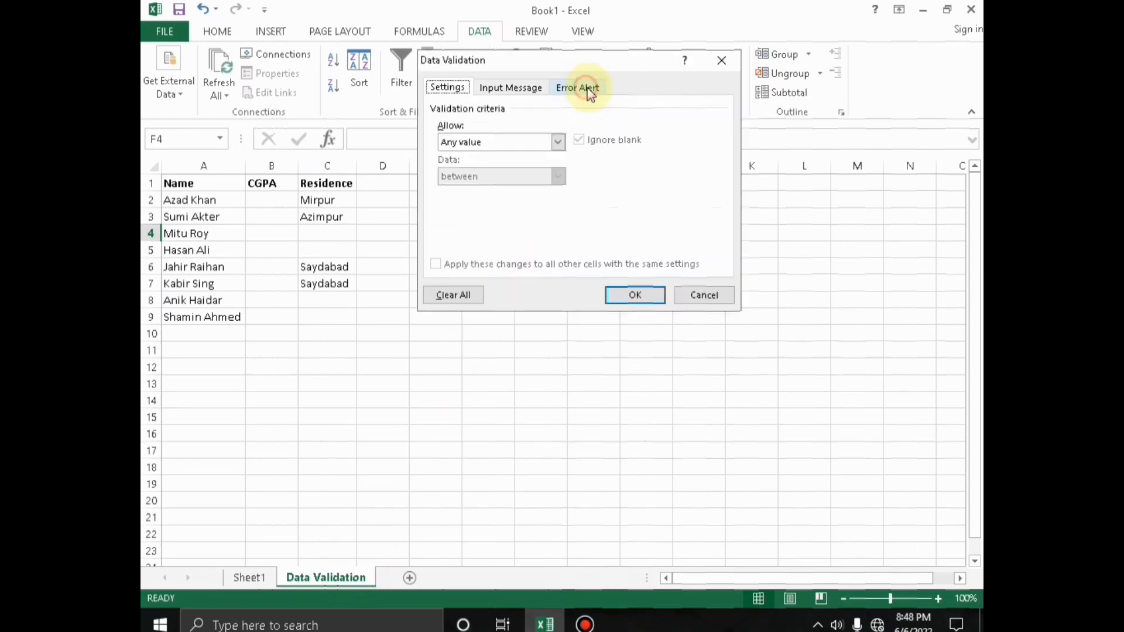
left_click(720, 61)
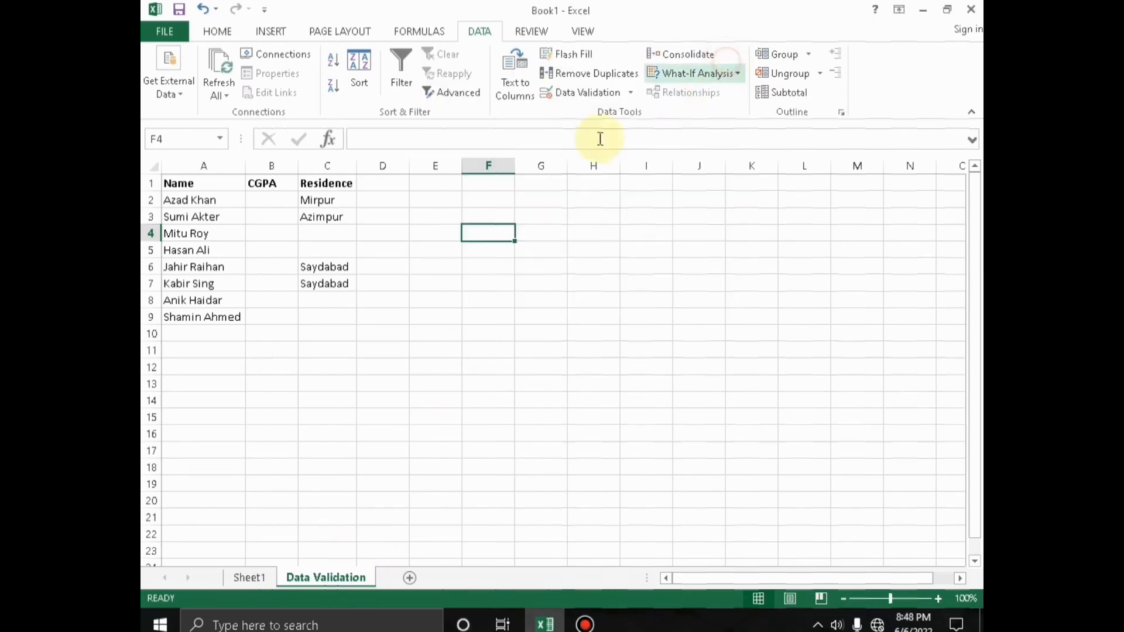
left_click_drag(394, 183, 401, 283)
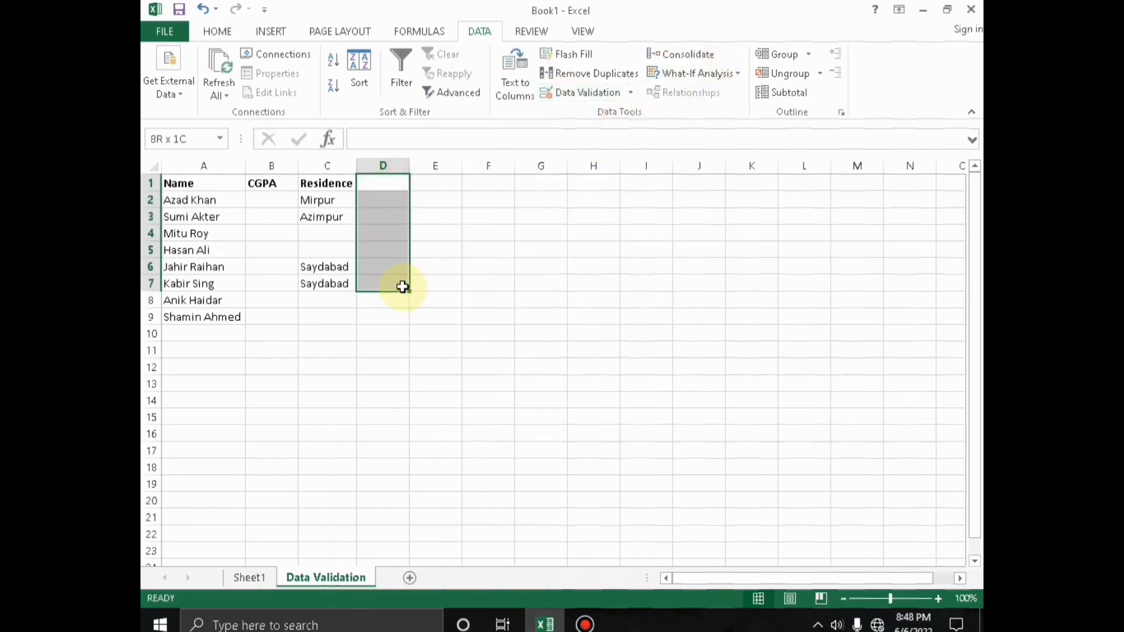
left_click(522, 94)
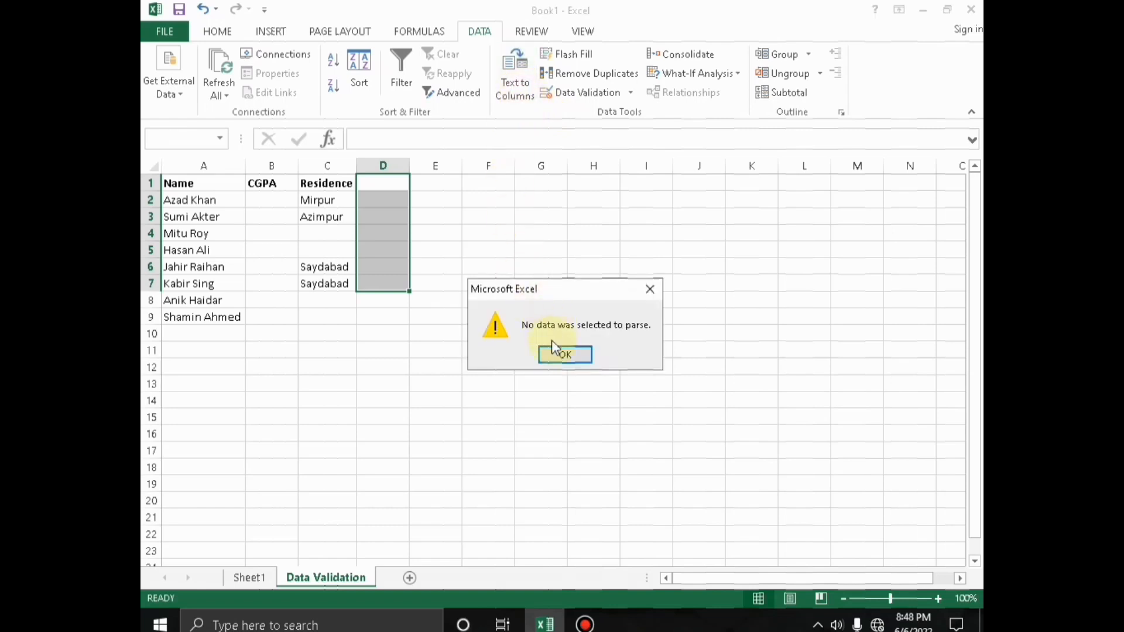
left_click(565, 355)
left_click(483, 270)
left_click(443, 166)
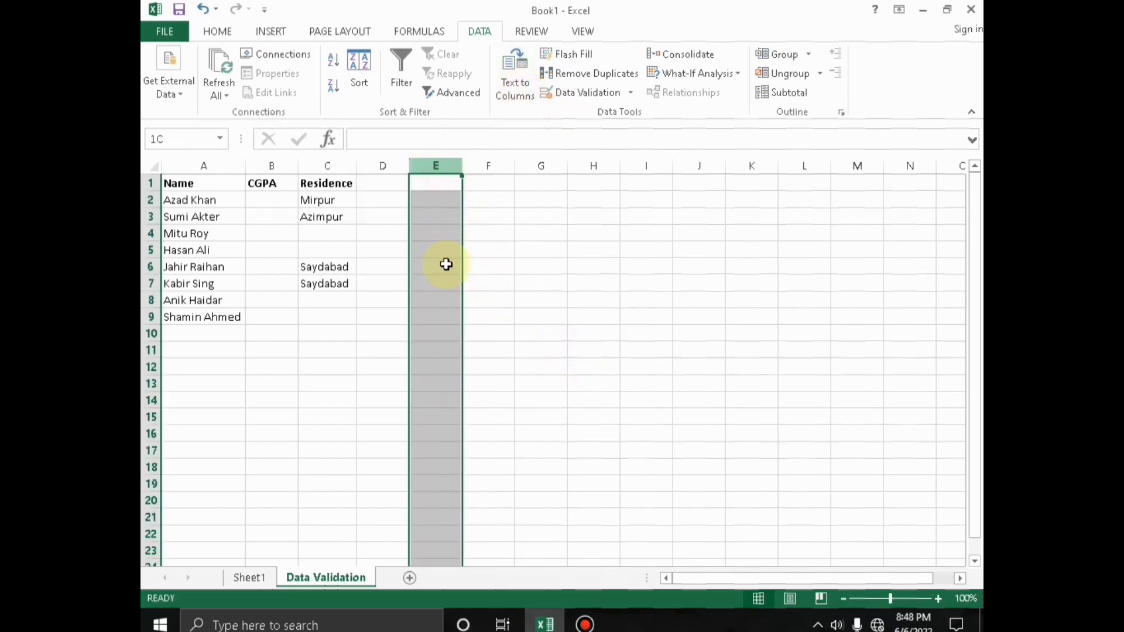
left_click(497, 232)
- Apply data validation to cells F1:F9 that allows only whole numbers in a between range with a minimum of 0
left_click_drag(496, 185, 494, 309)
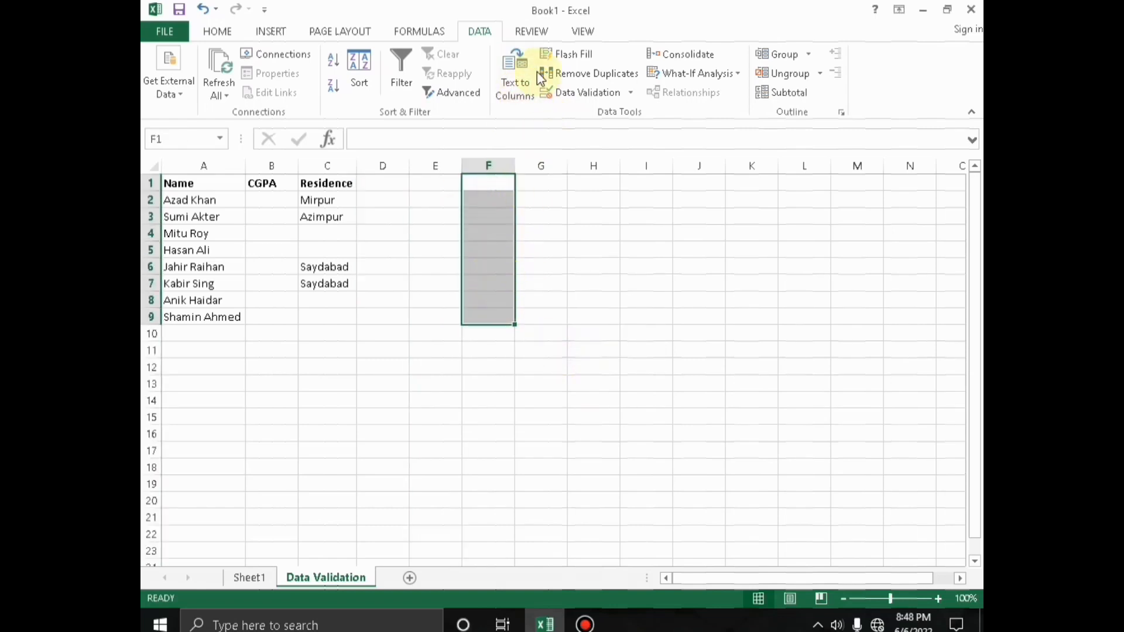
left_click(620, 96)
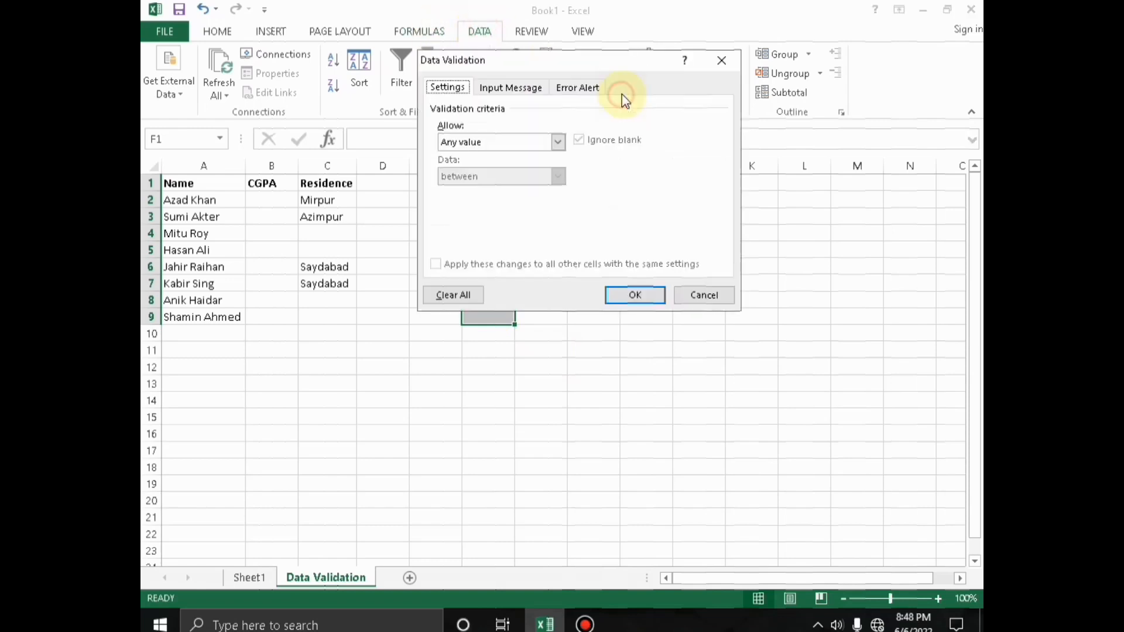
left_click(490, 146)
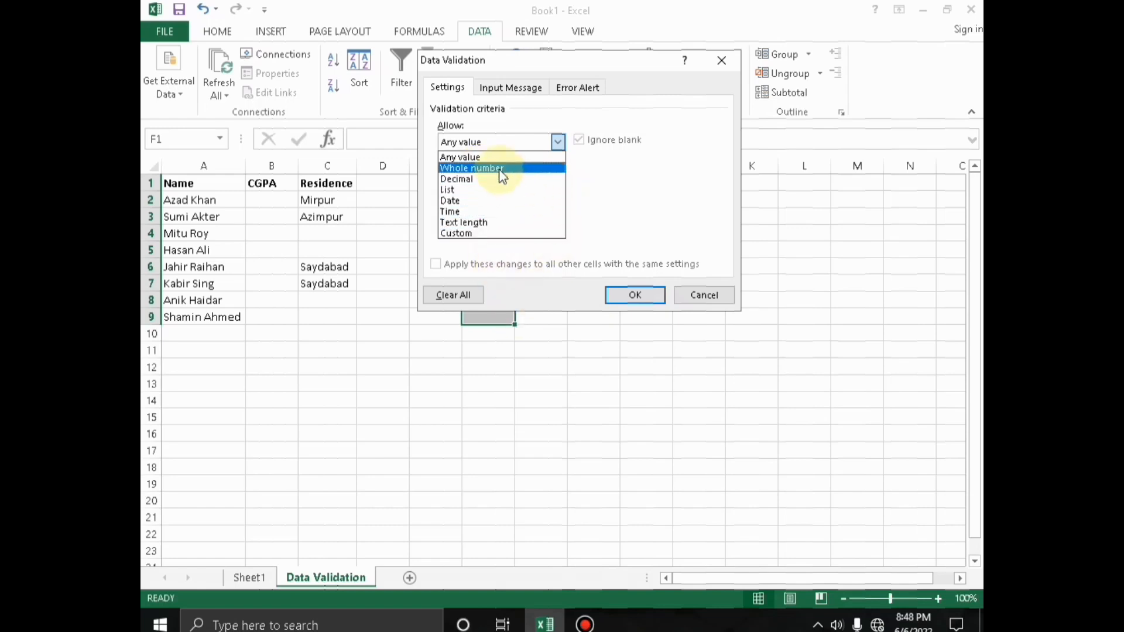
left_click(497, 168)
left_click(504, 209)
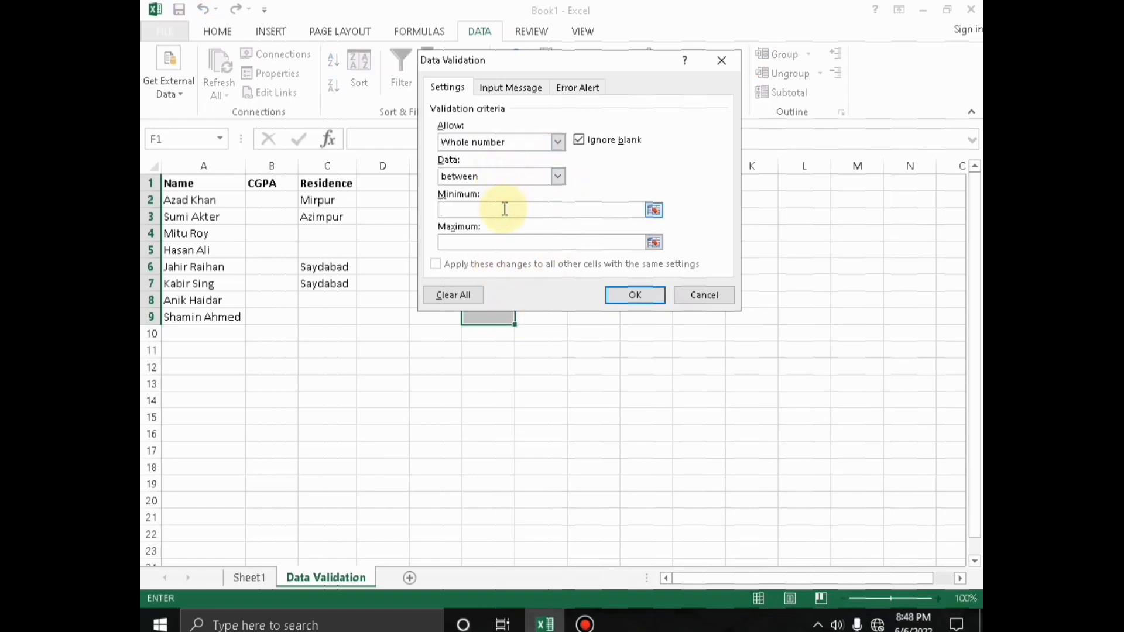
left_click(541, 243)
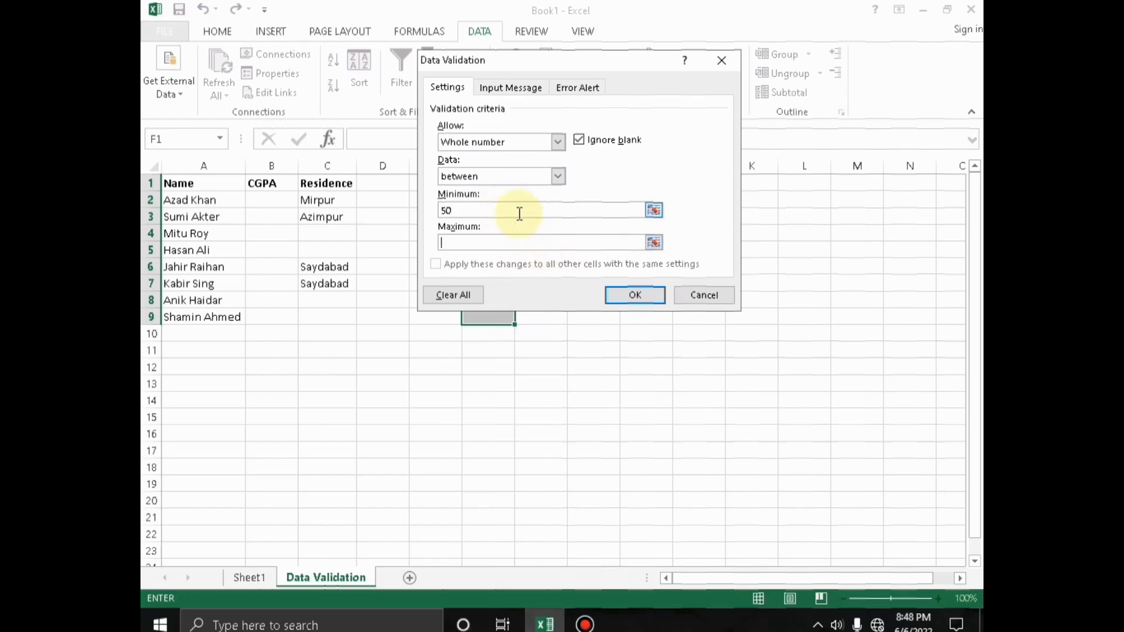
left_click(522, 241)
double_click(522, 209)
key("BackSpace")
type("0")
left_click(518, 242)
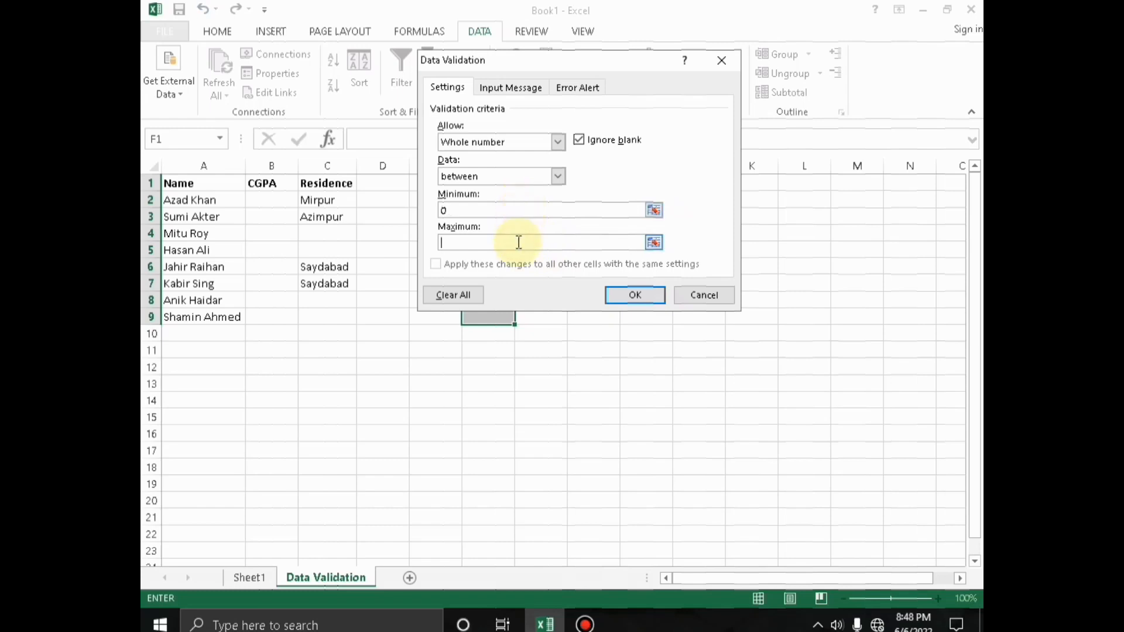
left_click(633, 294)
- Enter 45 in cell F2 and try entering 25.7 in cell F3 to test the whole number rule
left_click(484, 194)
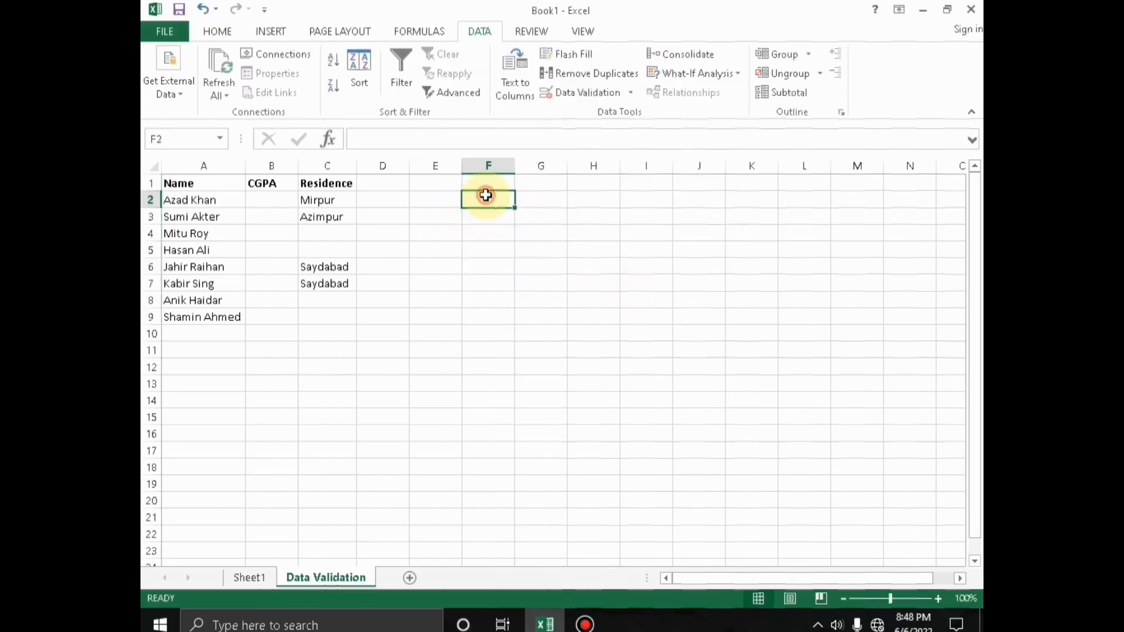
double_click(485, 196)
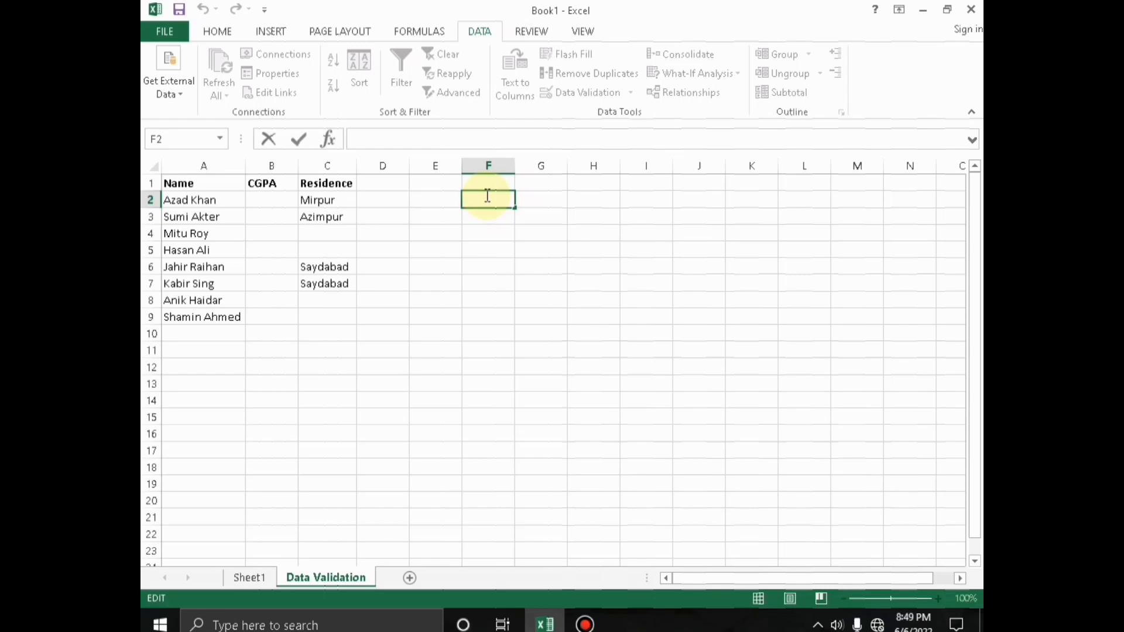
type("45")
key("Return")
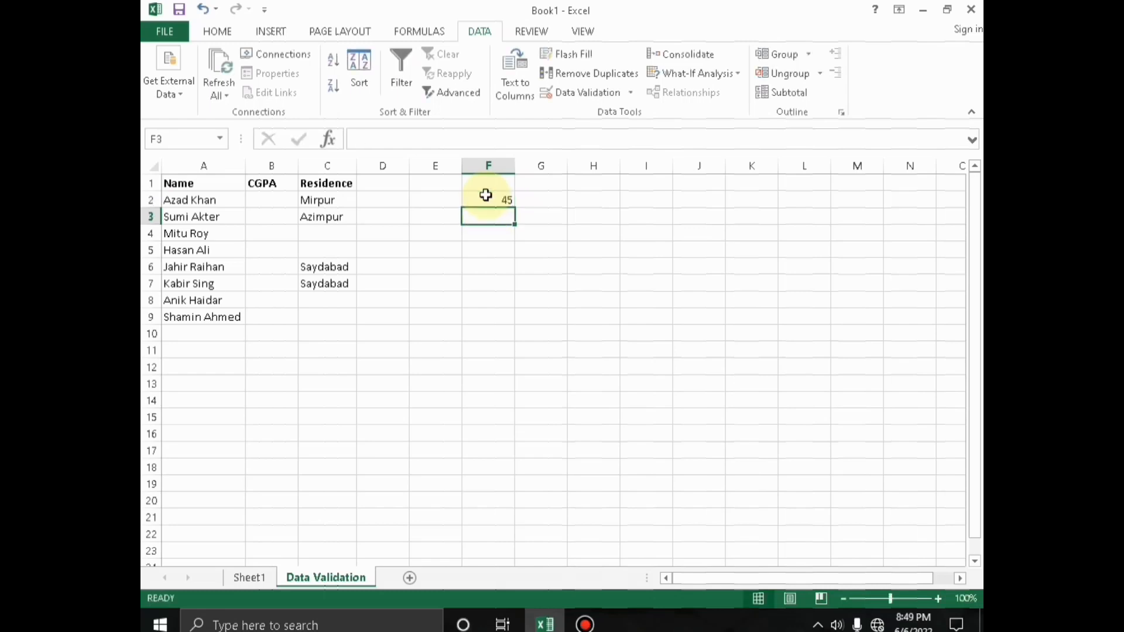
type("25.7")
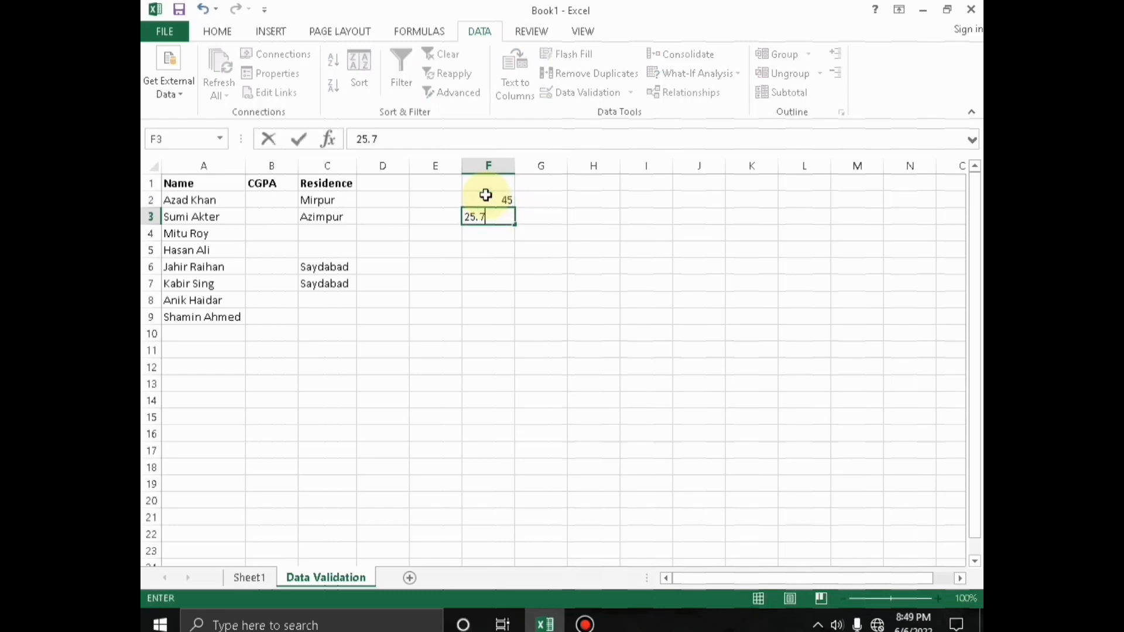
key("Return")
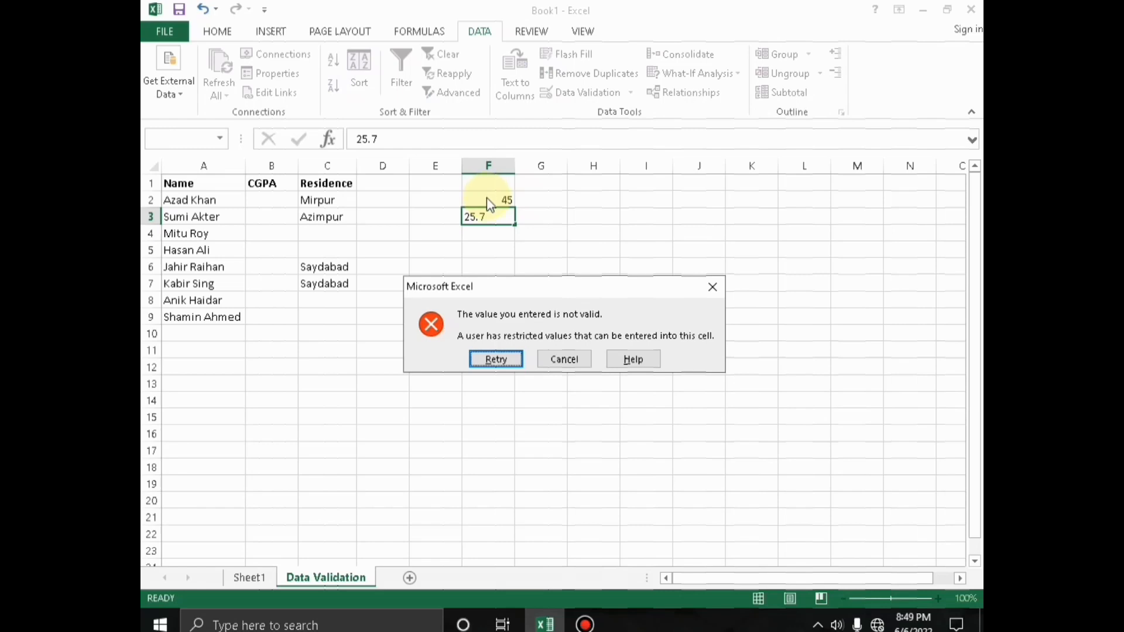
left_click(714, 288)
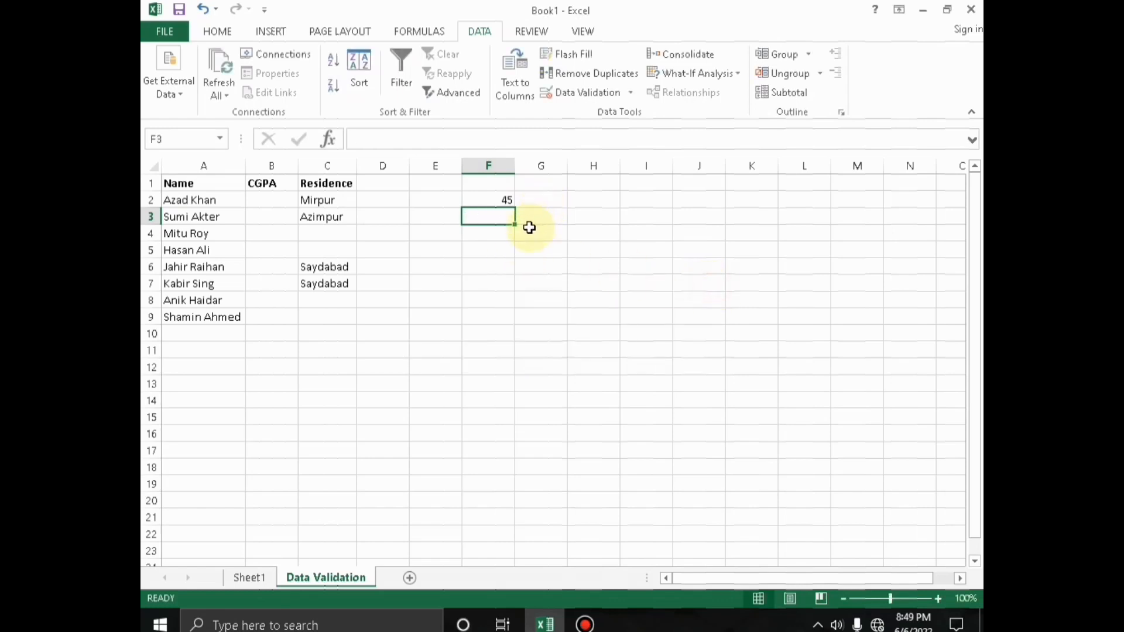
- Apply date validation to cells G1:G9, allowing dates between 3/12/2018 and 10/12/2022
left_click_drag(543, 182, 549, 317)
left_click(615, 92)
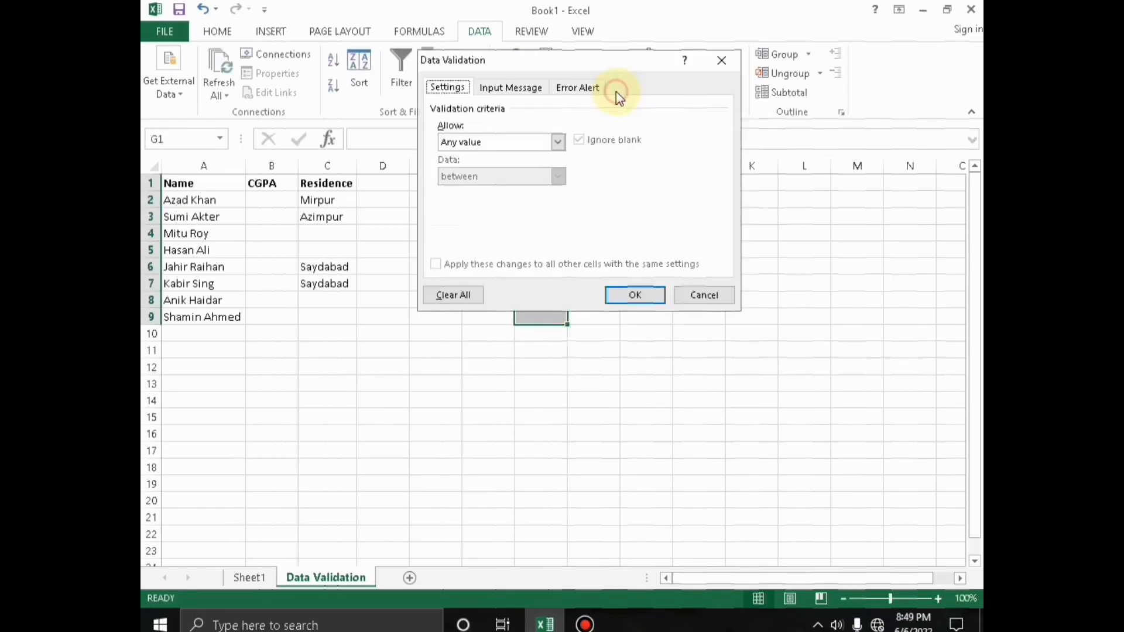
left_click(535, 143)
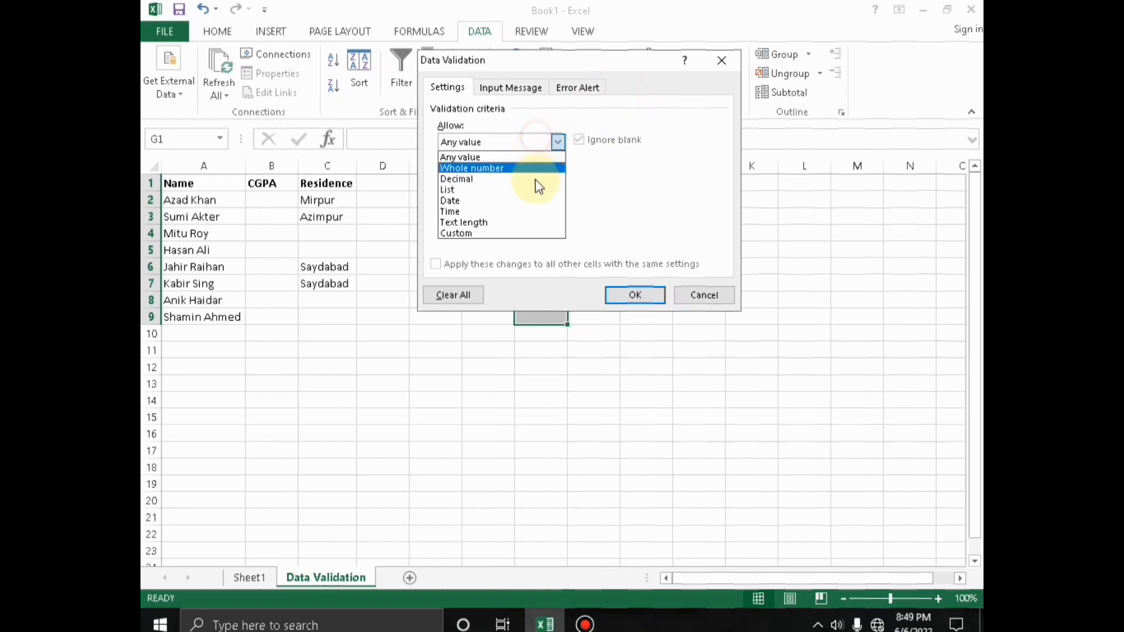
left_click(490, 202)
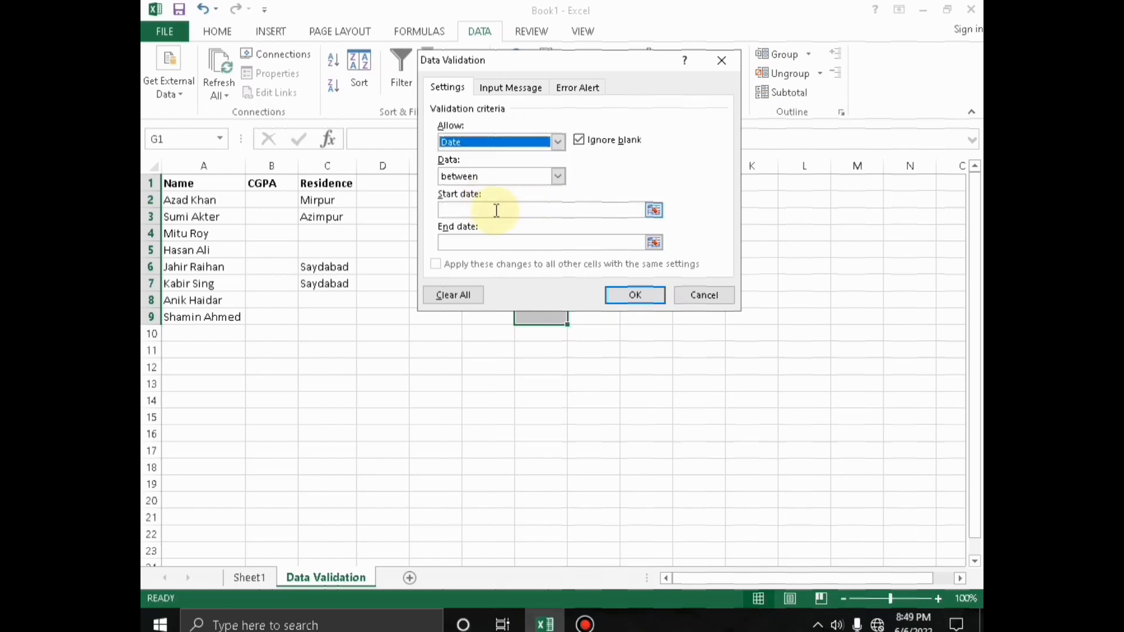
left_click(496, 210)
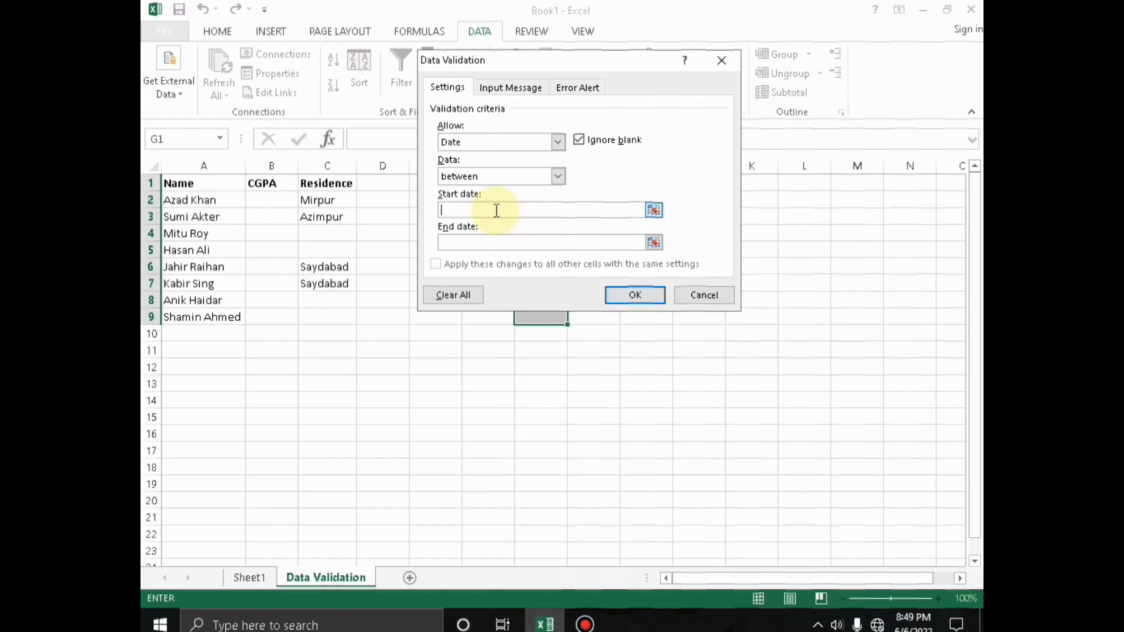
type("3/12/2018")
left_click(498, 241)
type("1")
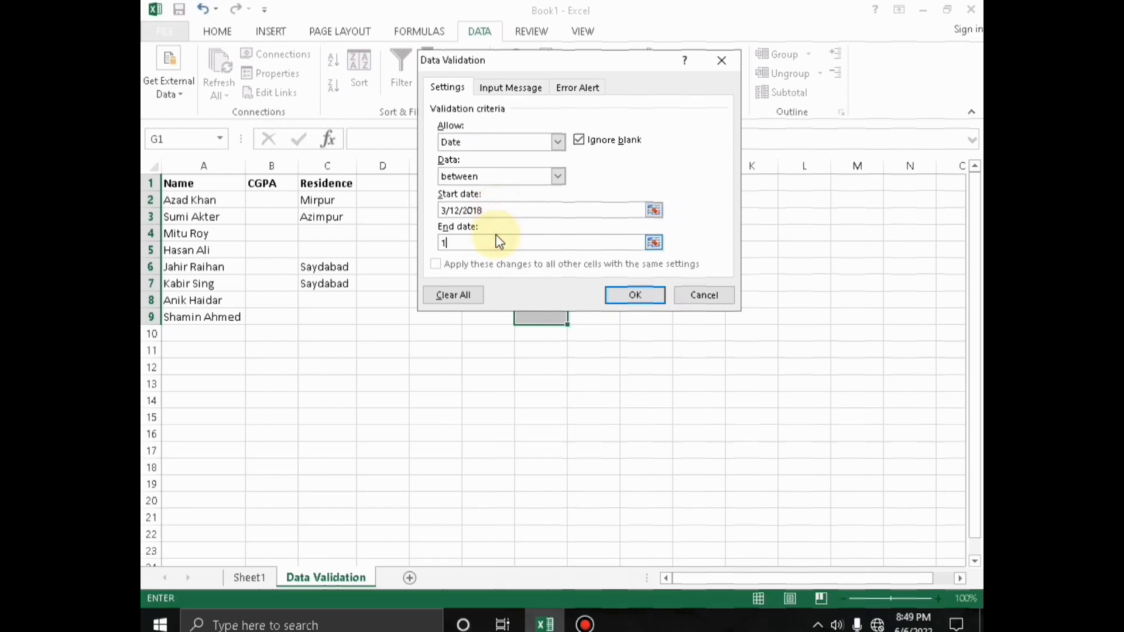
type("0/12/2022")
left_click(637, 296)
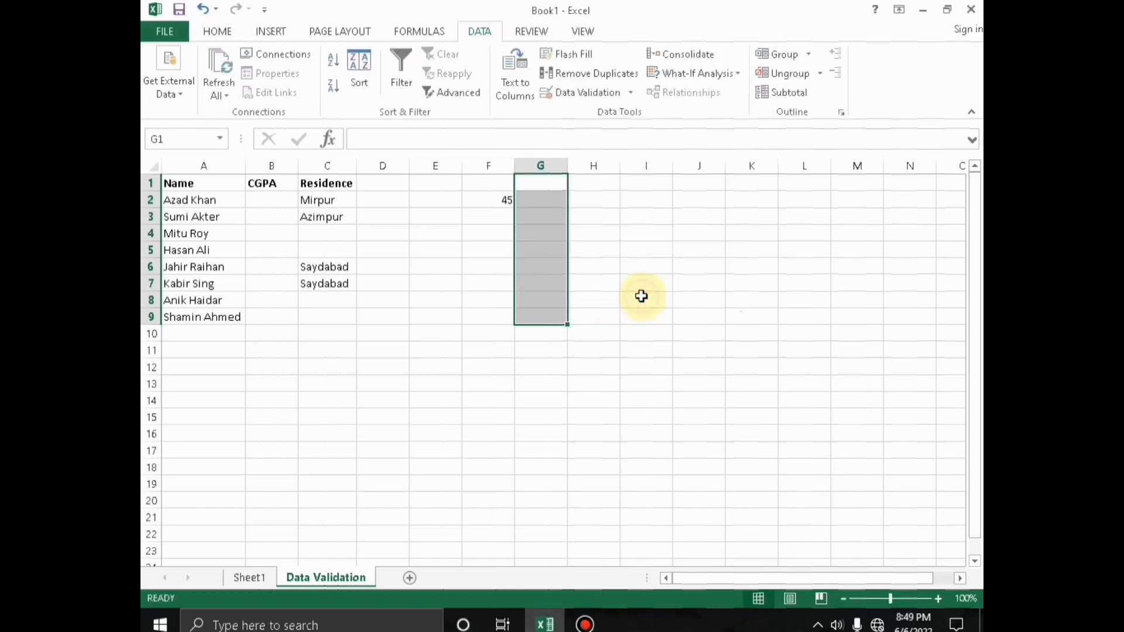
- Review the date validation criteria applied to cells G1:G8 and leave them as they are
left_click(545, 196)
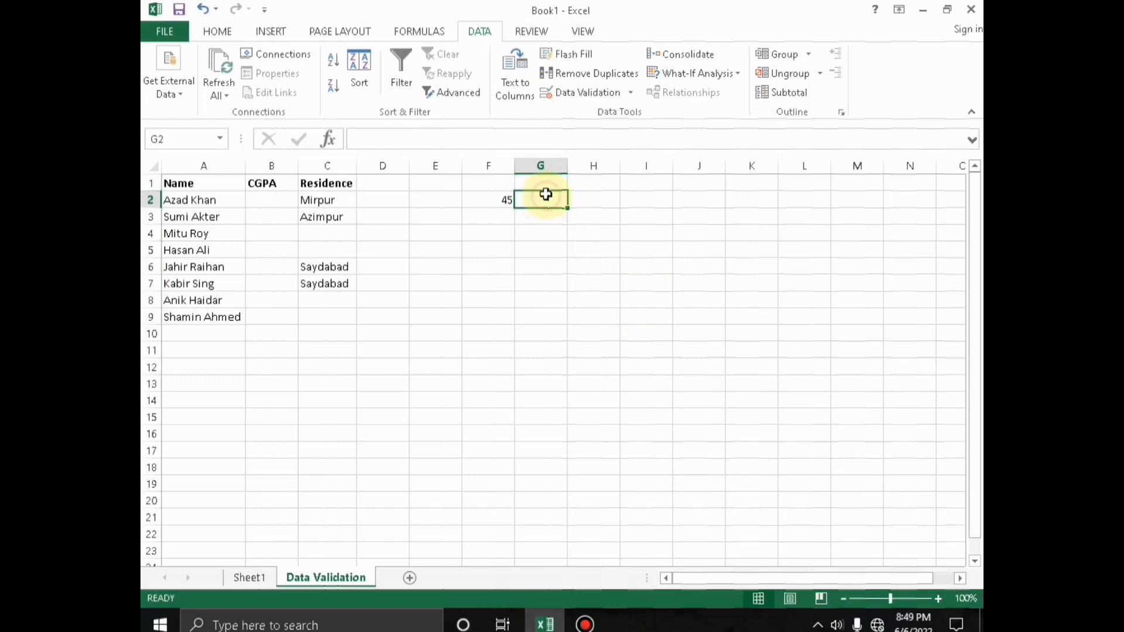
left_click(540, 250)
left_click_drag(544, 183, 554, 316)
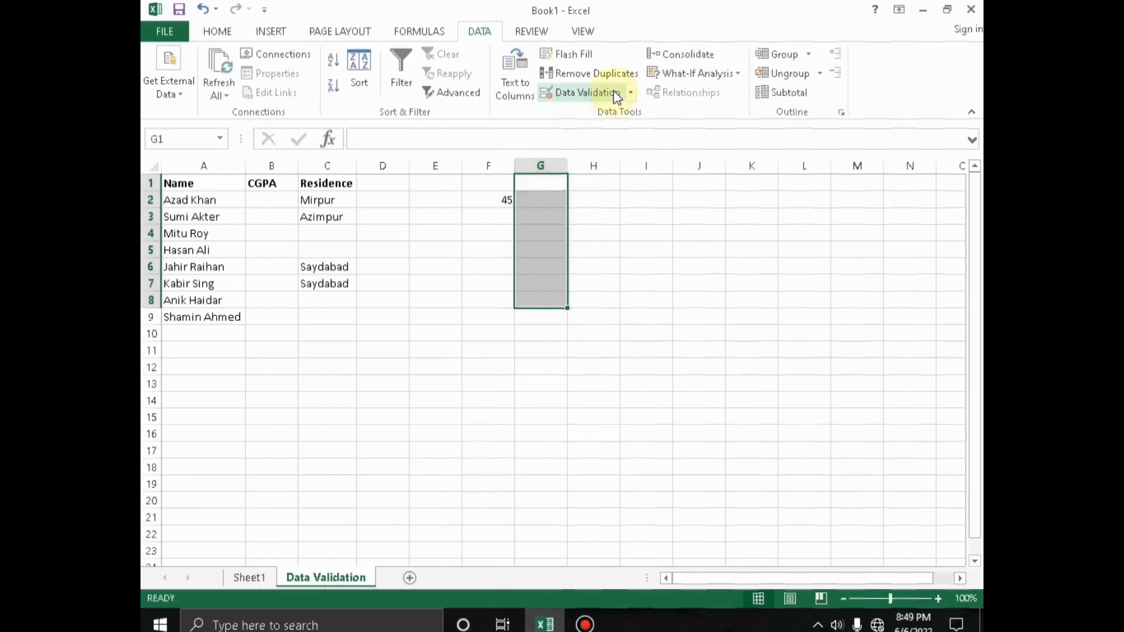
left_click(581, 93)
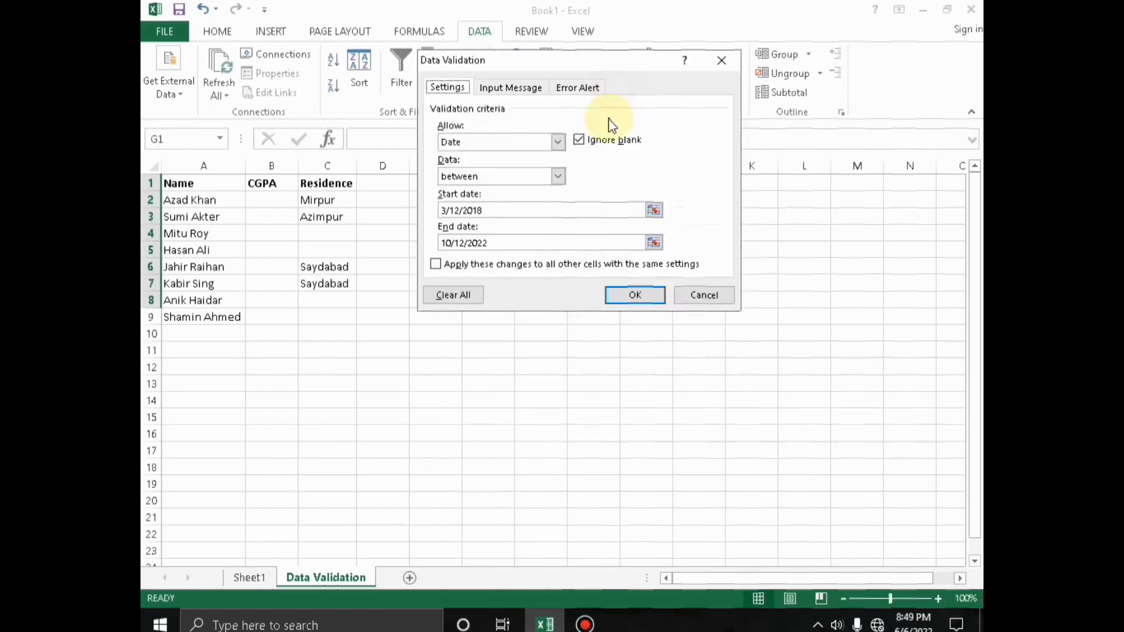
left_click(488, 211)
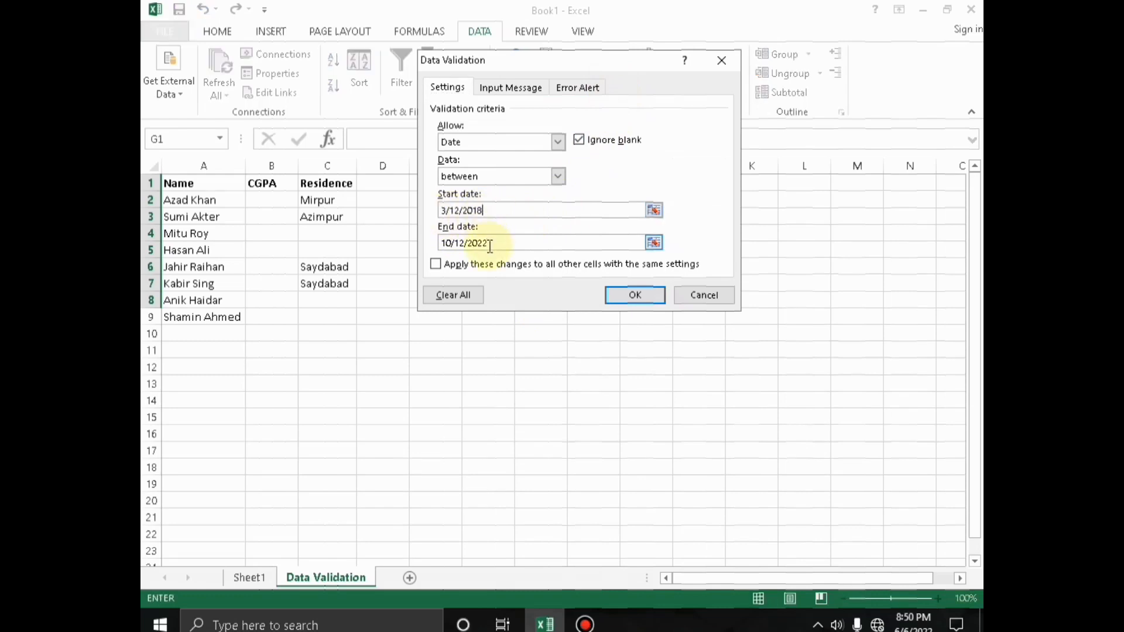
left_click(722, 60)
- Try entering the out-of-range date 5/7/1998 in cell G2 to test the date rule
left_click(545, 216)
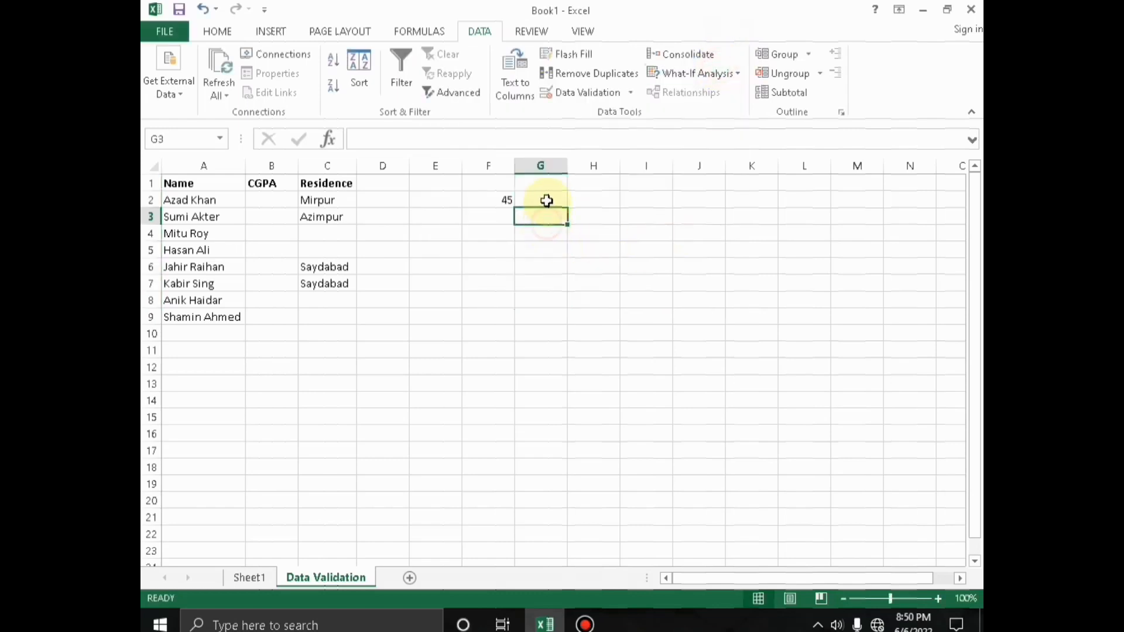
double_click(547, 200)
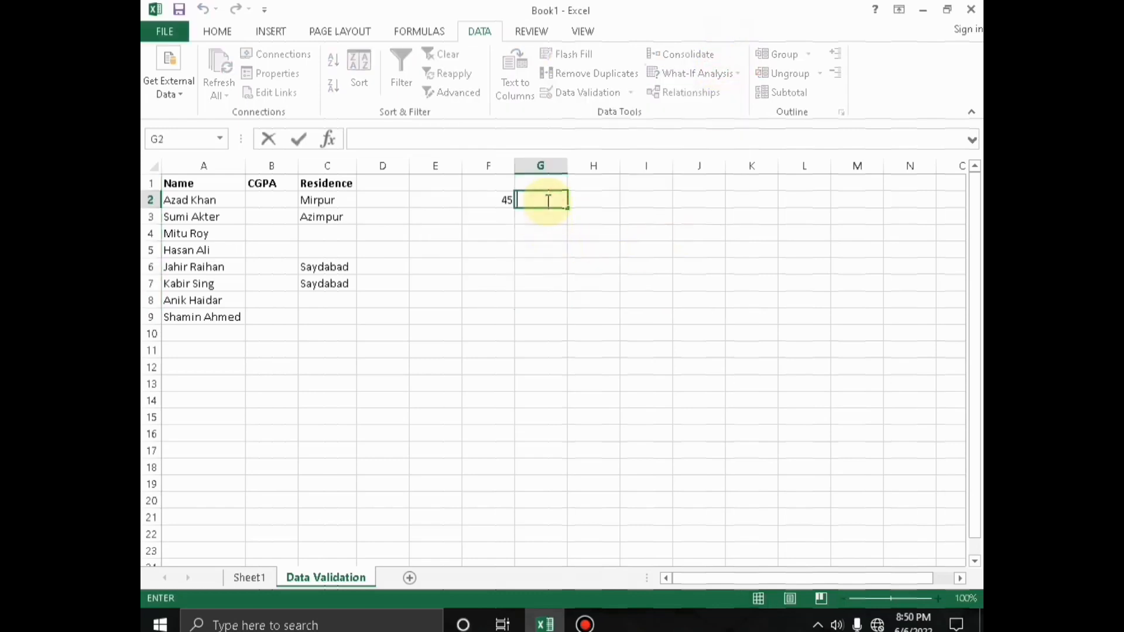
type("5/7/199")
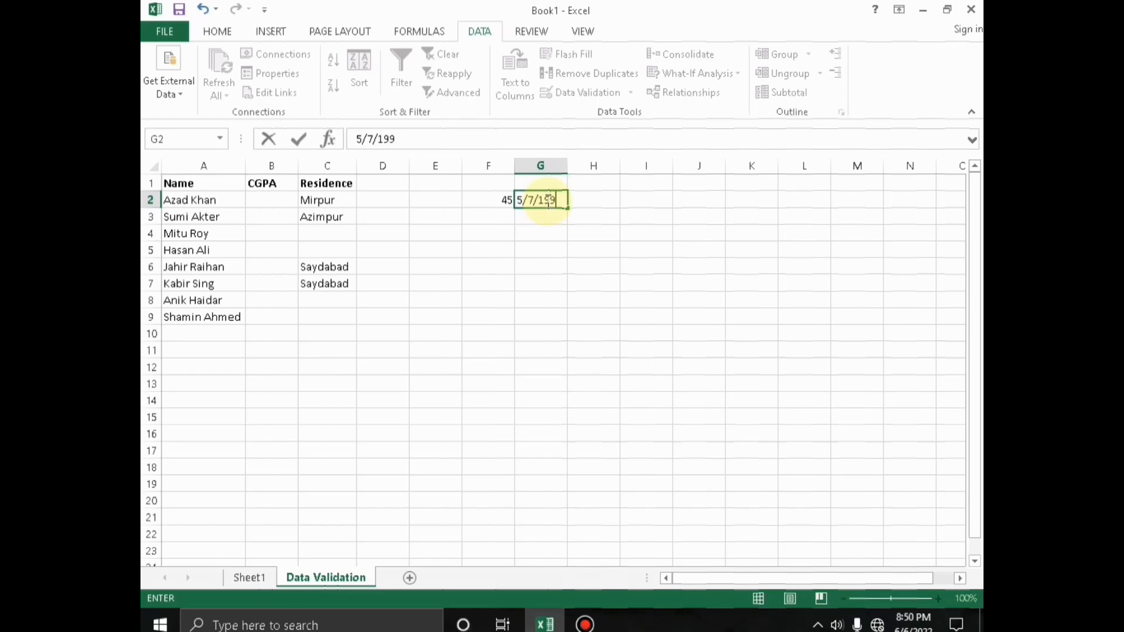
type("8")
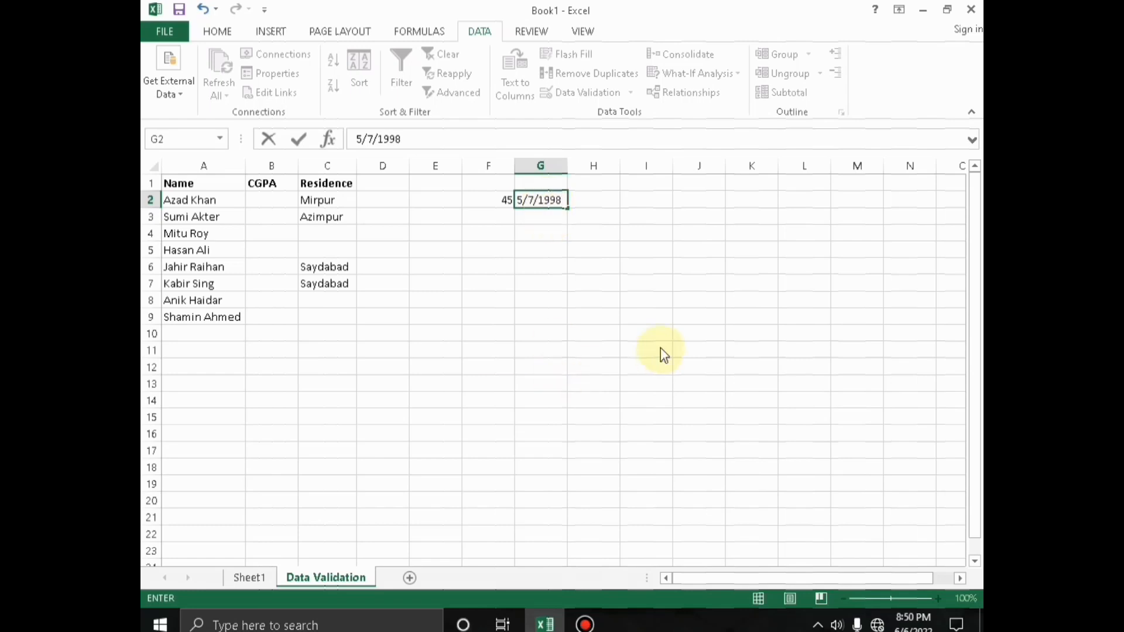
key("Return")
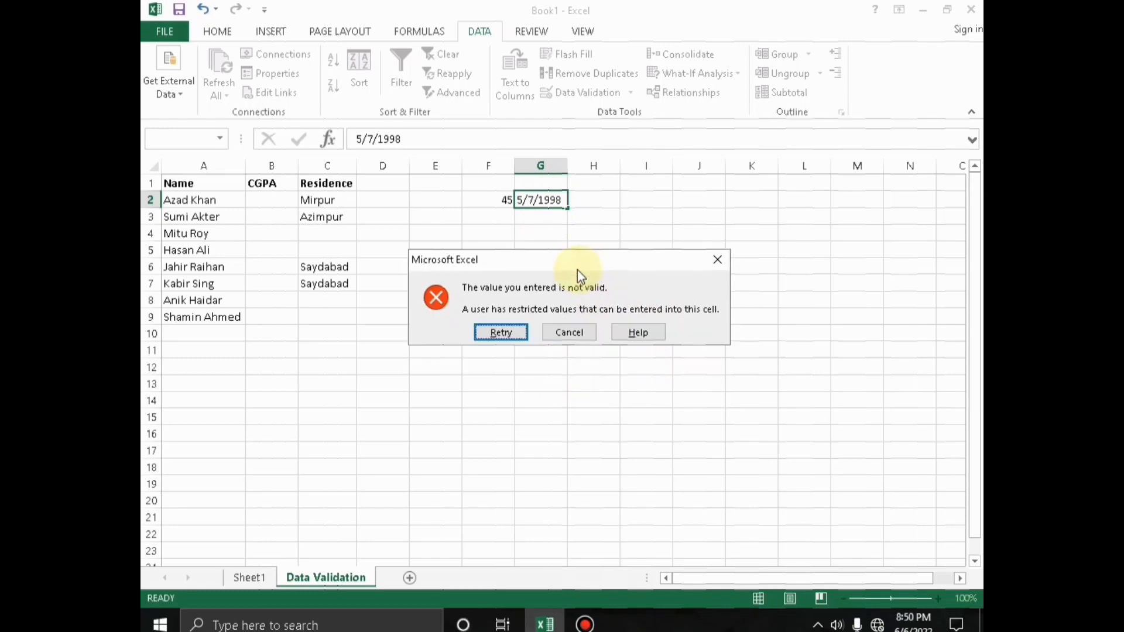
left_click(713, 255)
- Enter the date 7/5/2021 in cell G2
double_click(540, 202)
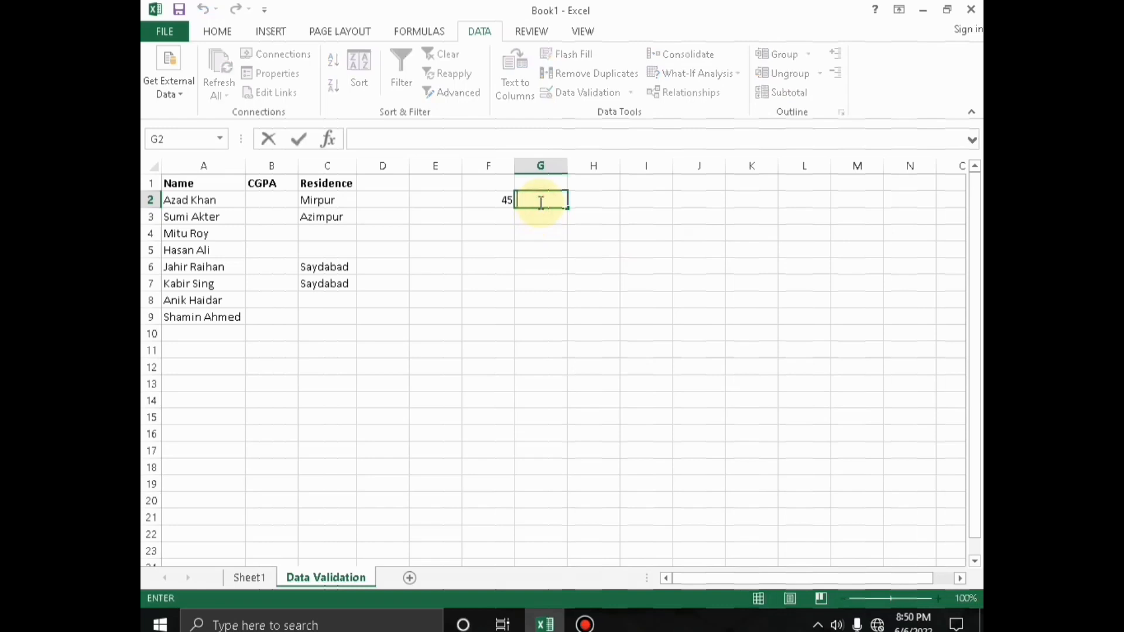
type("7/5/2021")
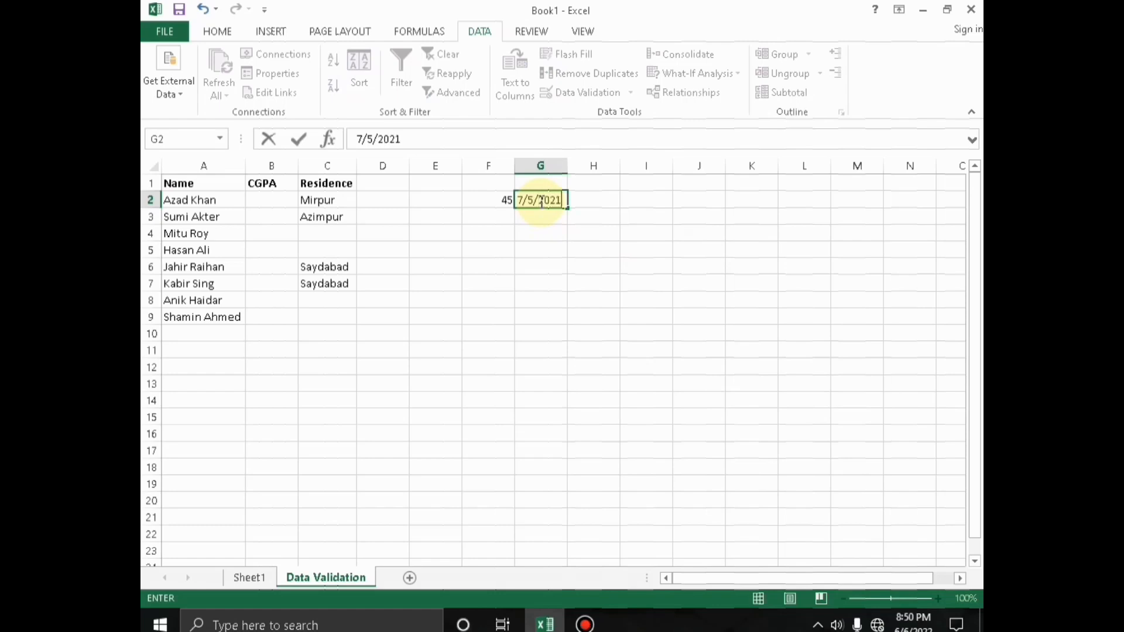
key("Return")
left_click_drag(542, 179, 538, 350)
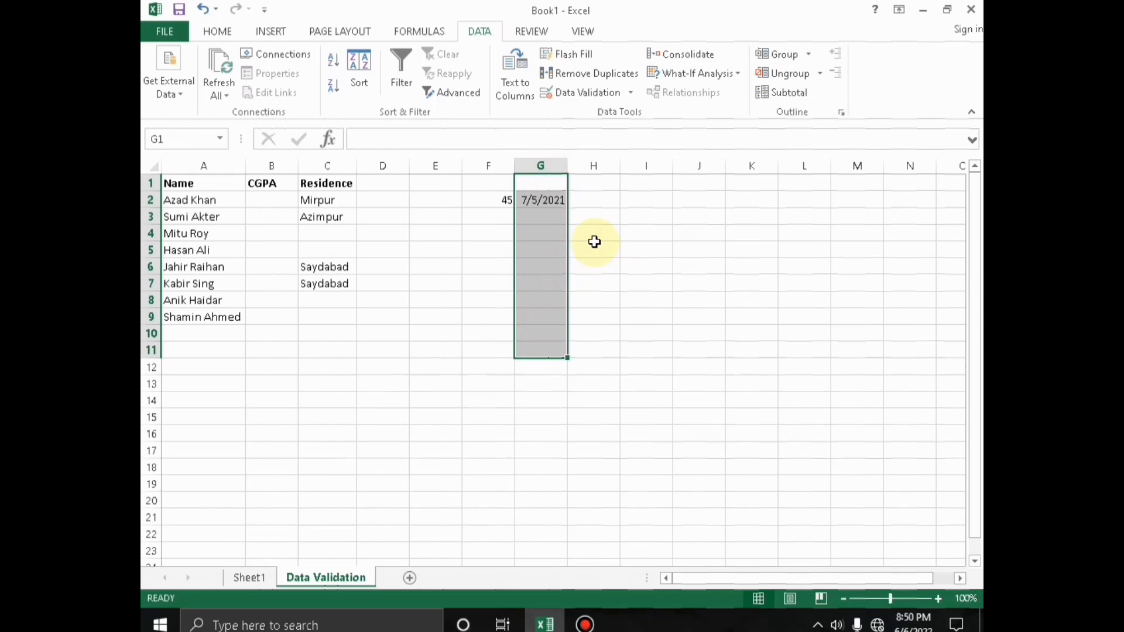
left_click(603, 199)
left_click(594, 92)
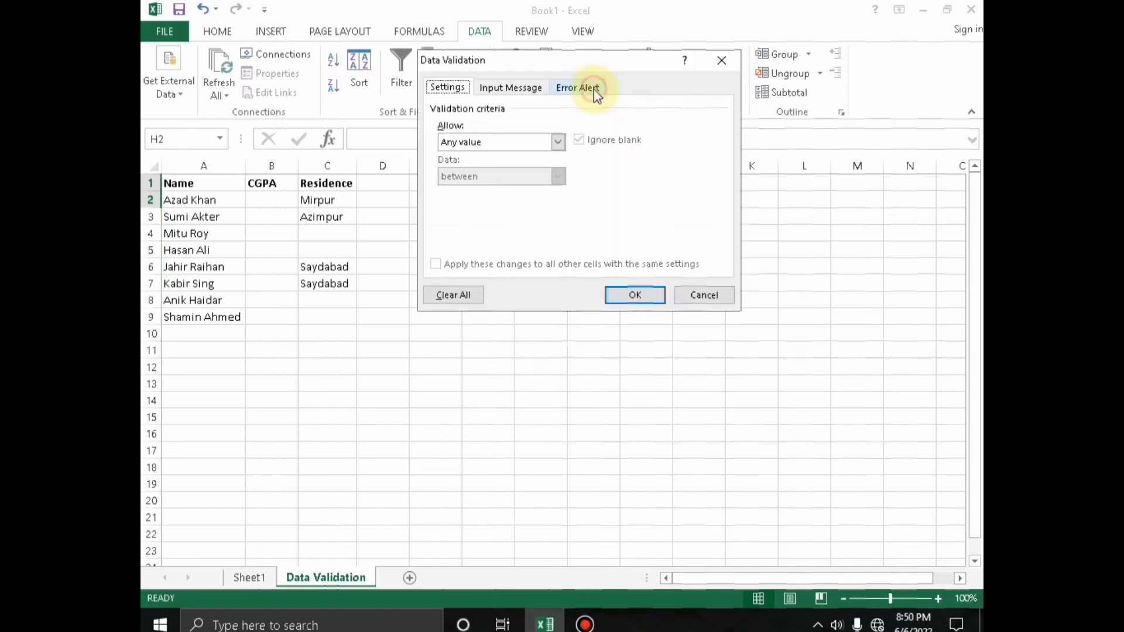
left_click(550, 142)
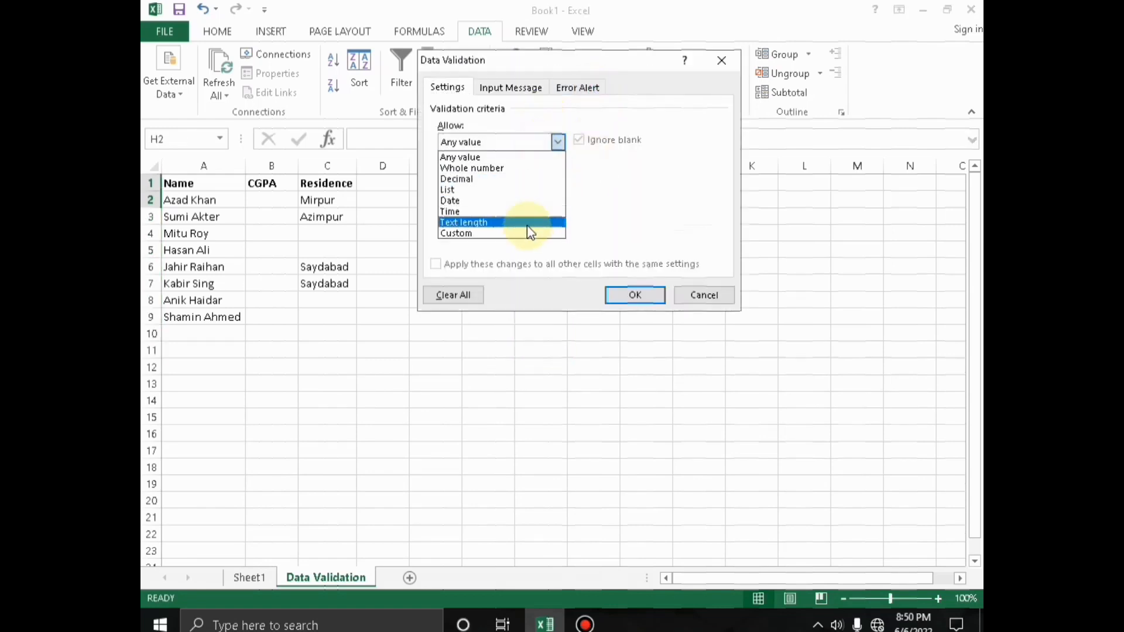
left_click(723, 68)
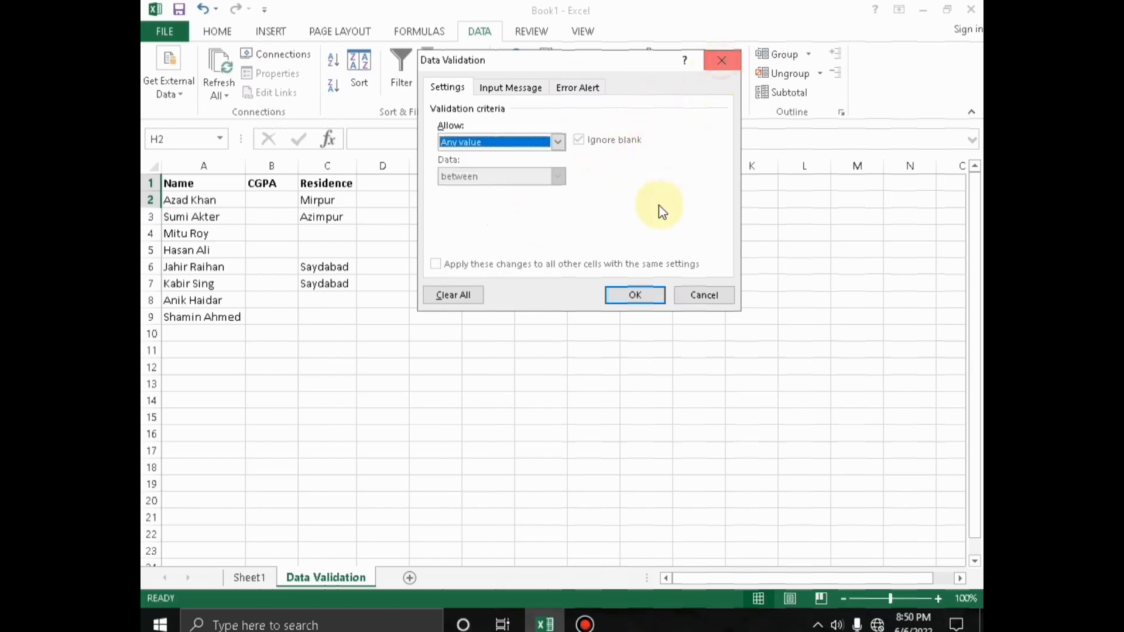
left_click(682, 294)
left_click(643, 186)
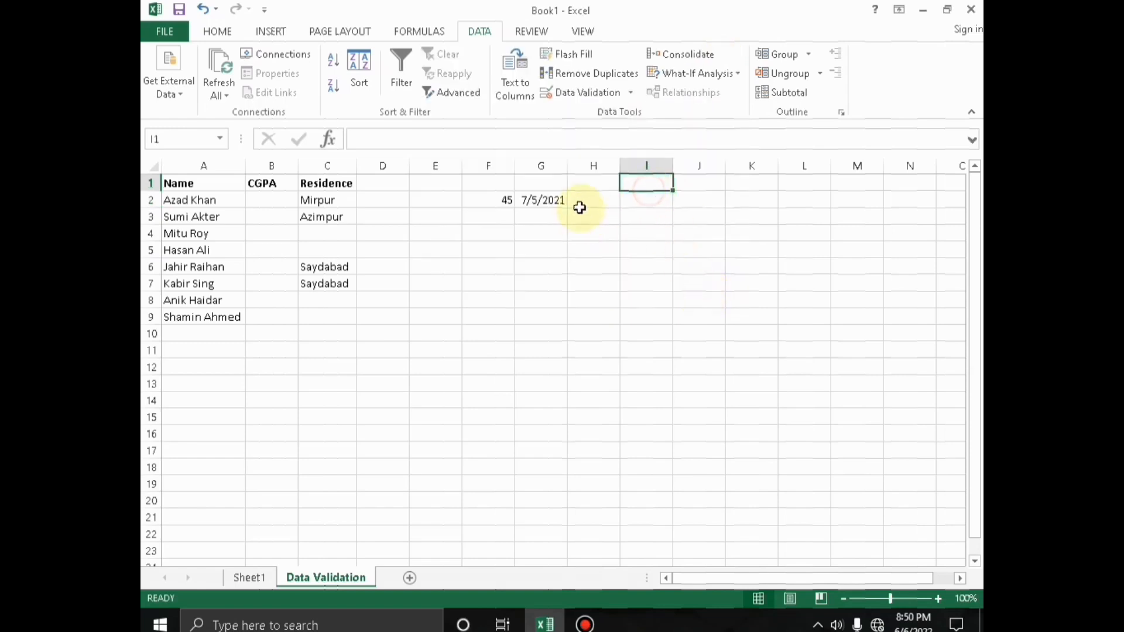
left_click(587, 186)
double_click(588, 185)
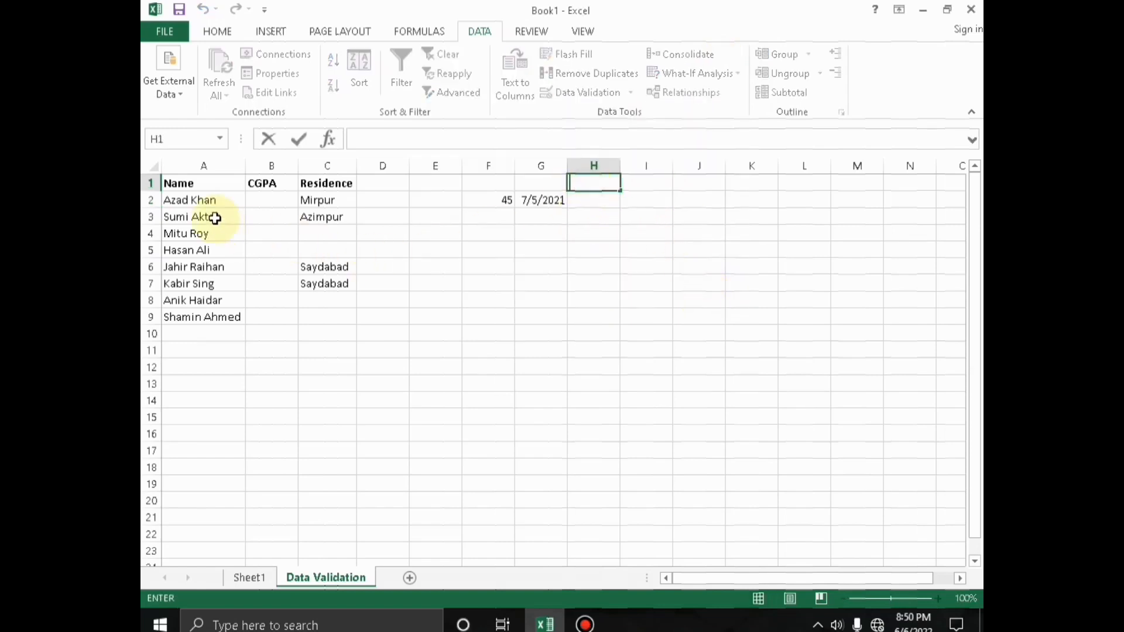
left_click(183, 201)
double_click(216, 201)
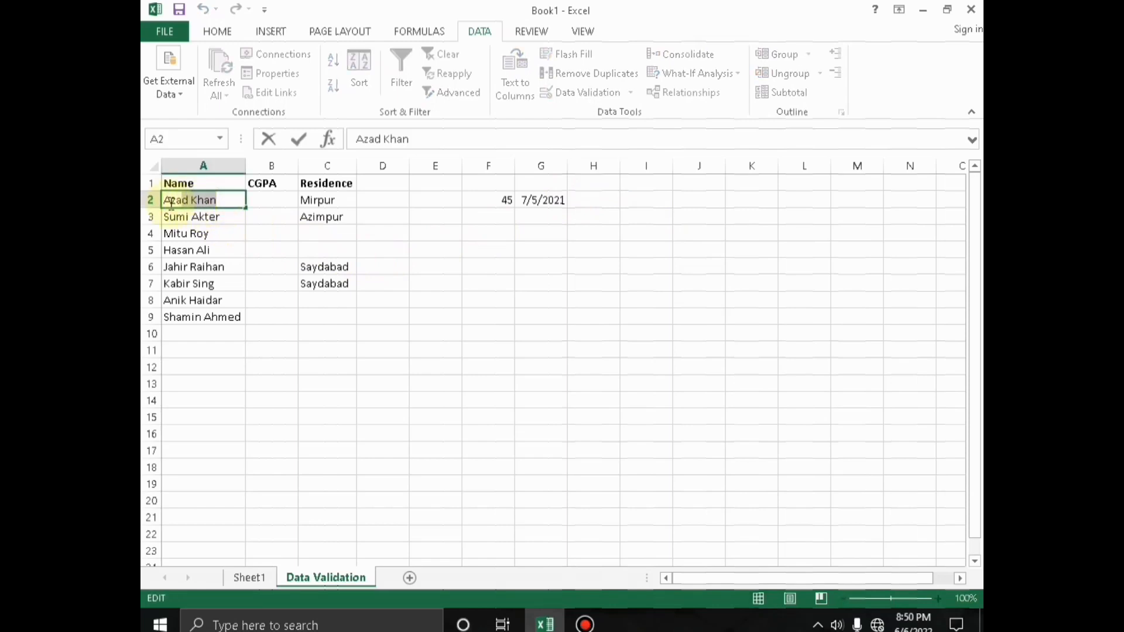
left_click_drag(216, 201, 151, 203)
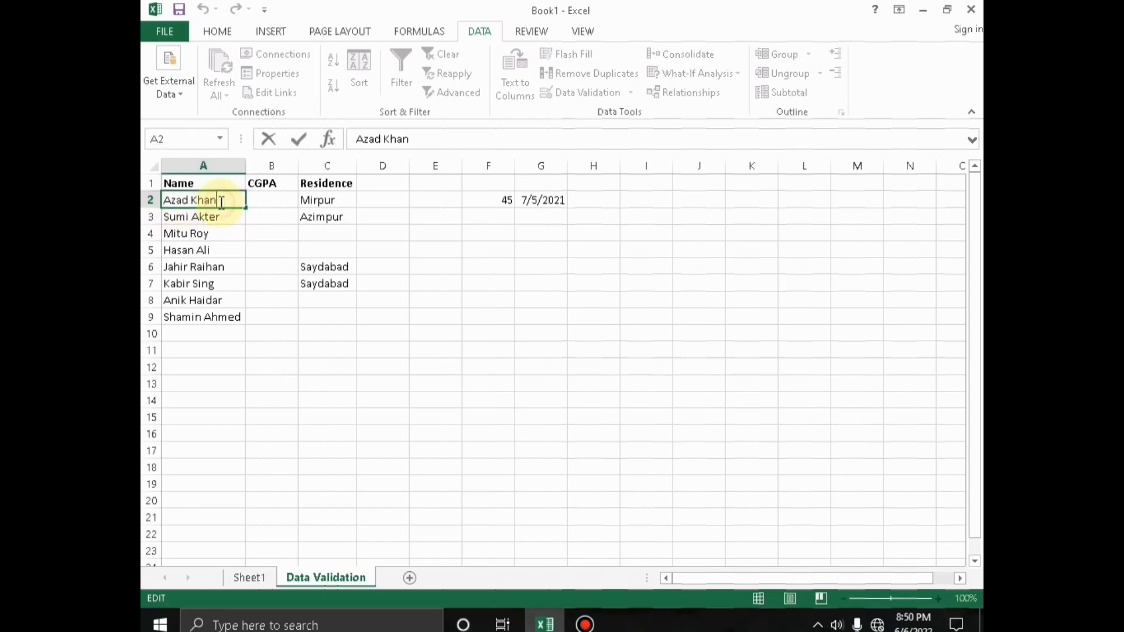
left_click(261, 269)
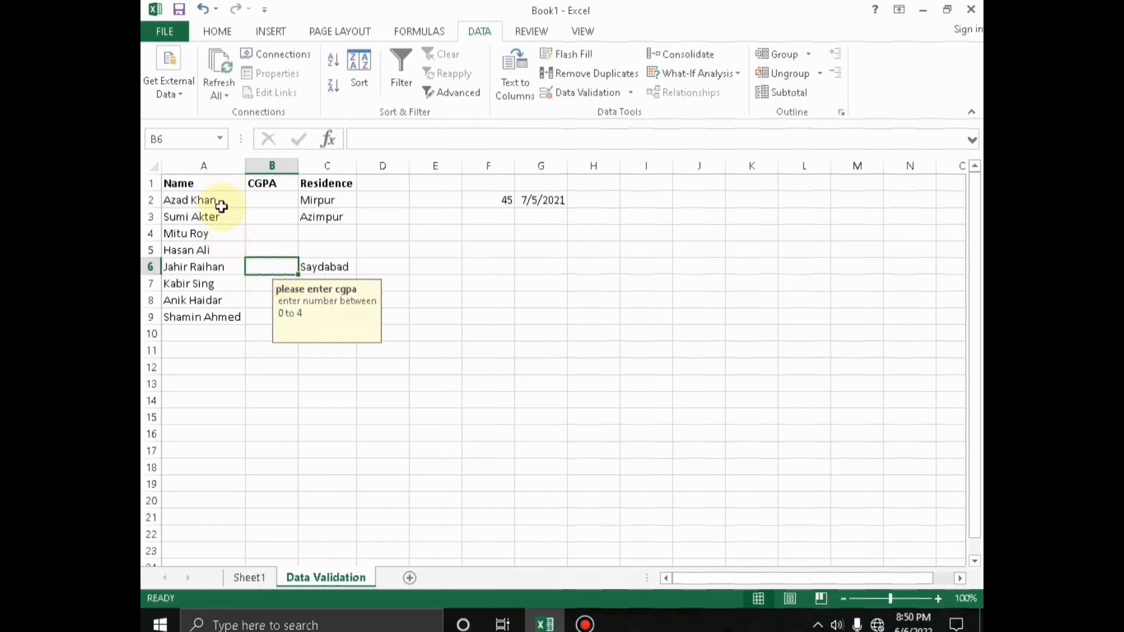
left_click_drag(222, 202, 222, 319)
left_click(266, 301)
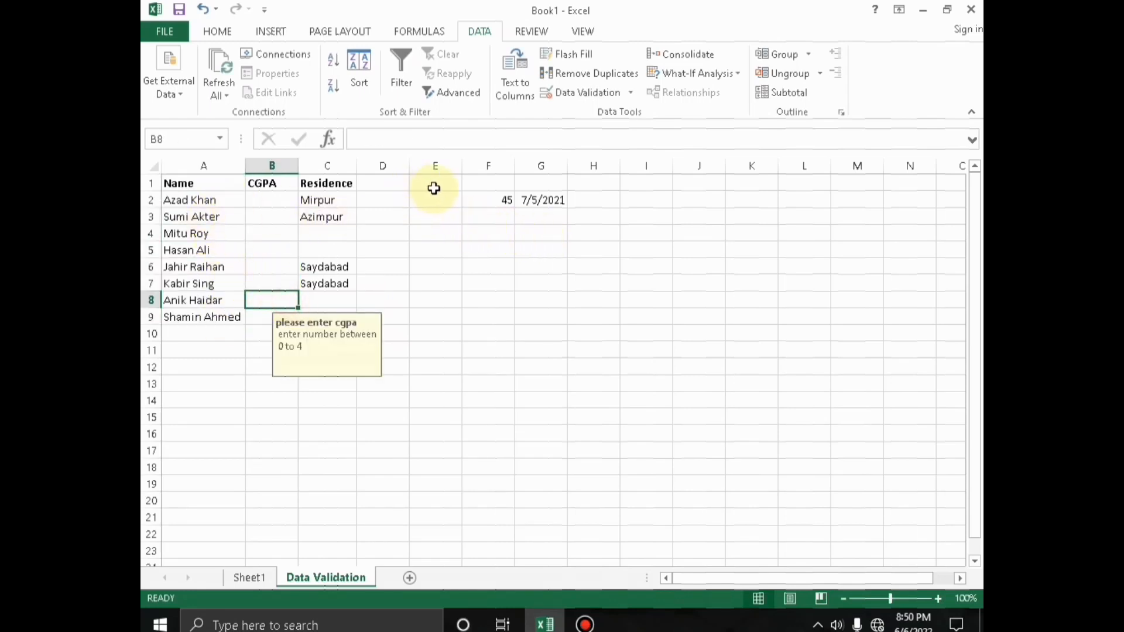
left_click_drag(434, 185, 440, 274)
left_click(501, 246)
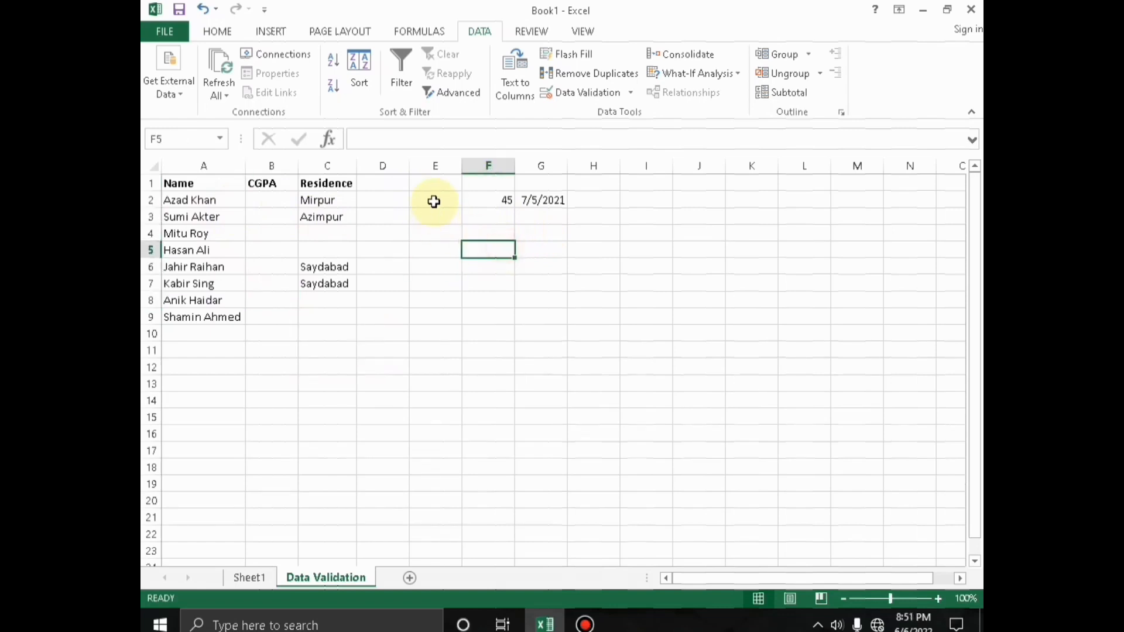
- Apply data validation to cells E2:E9 that allows a text length between 0 and 10
left_click_drag(432, 200, 427, 316)
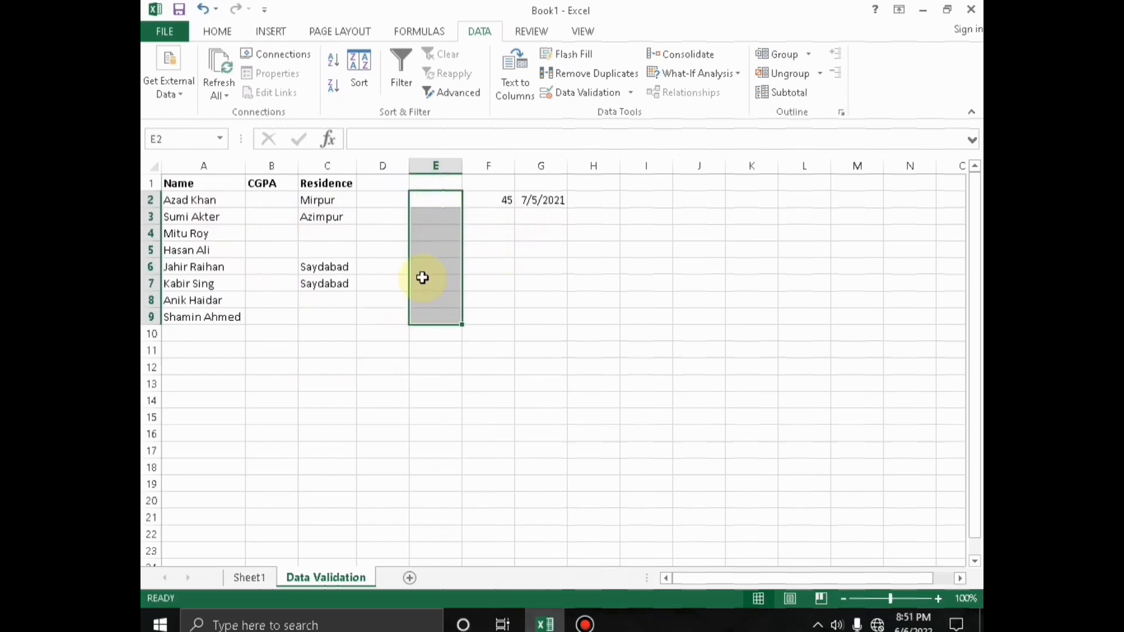
left_click(585, 94)
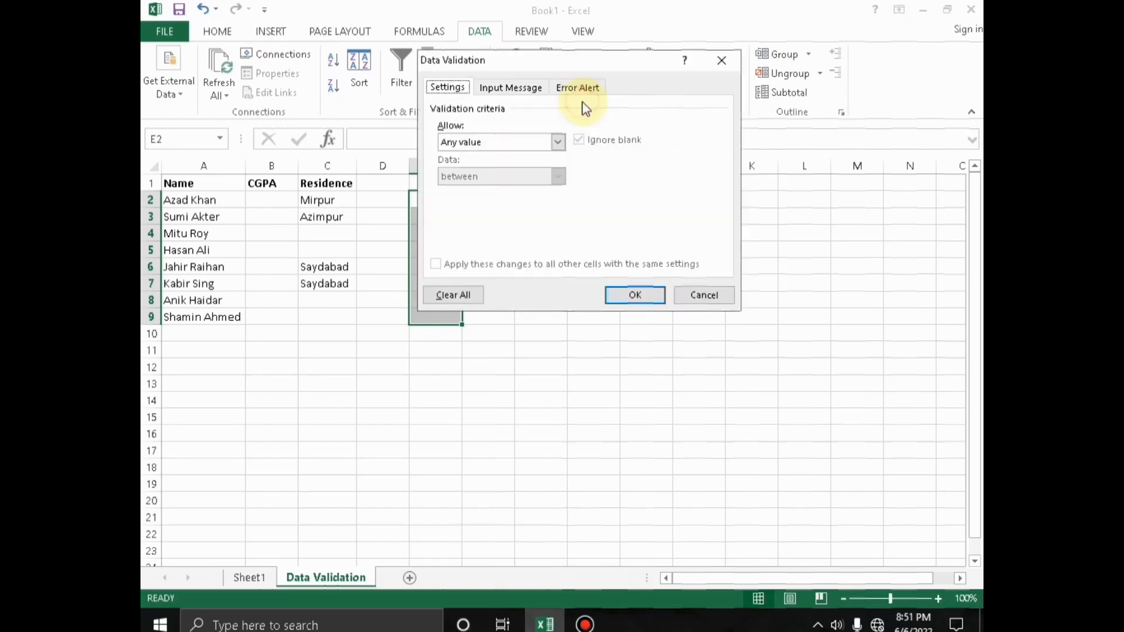
left_click(497, 143)
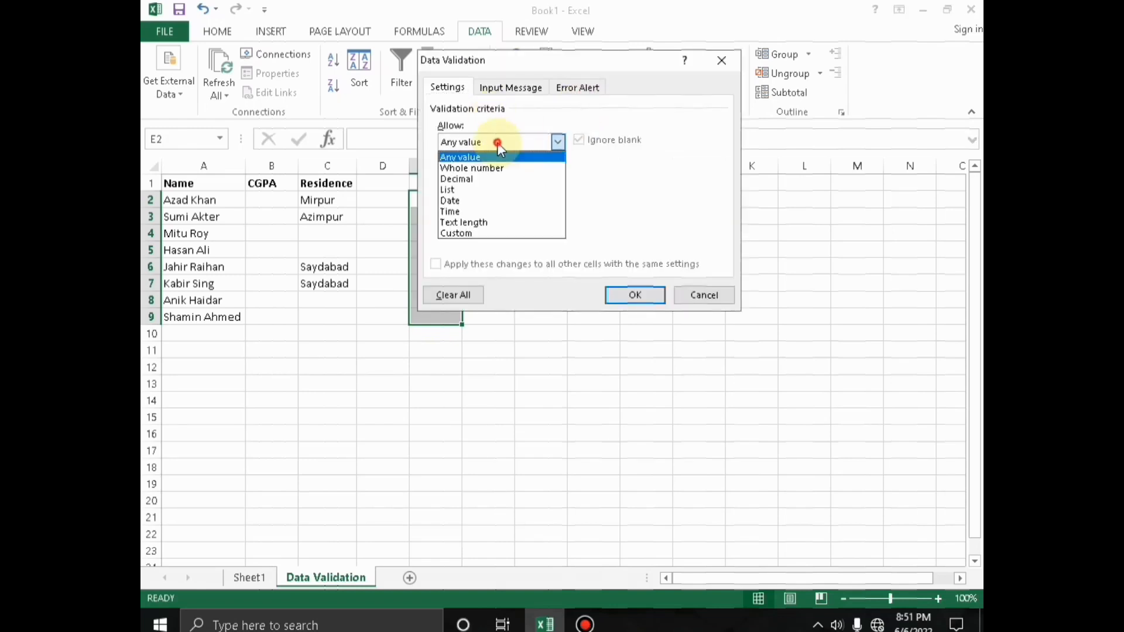
left_click(496, 223)
left_click(502, 209)
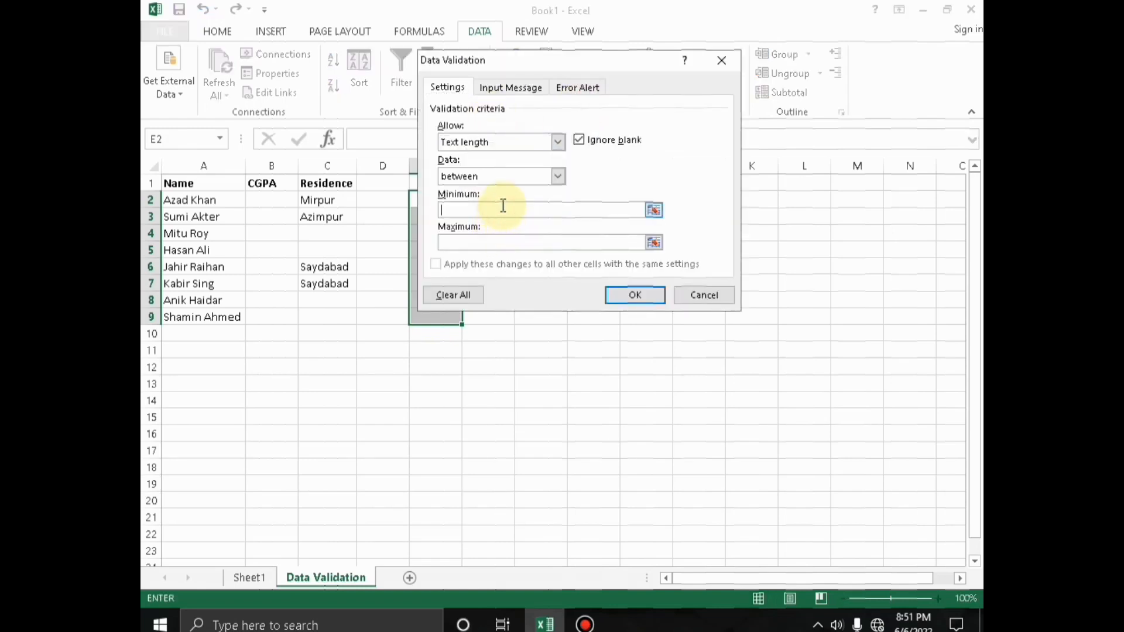
type("0")
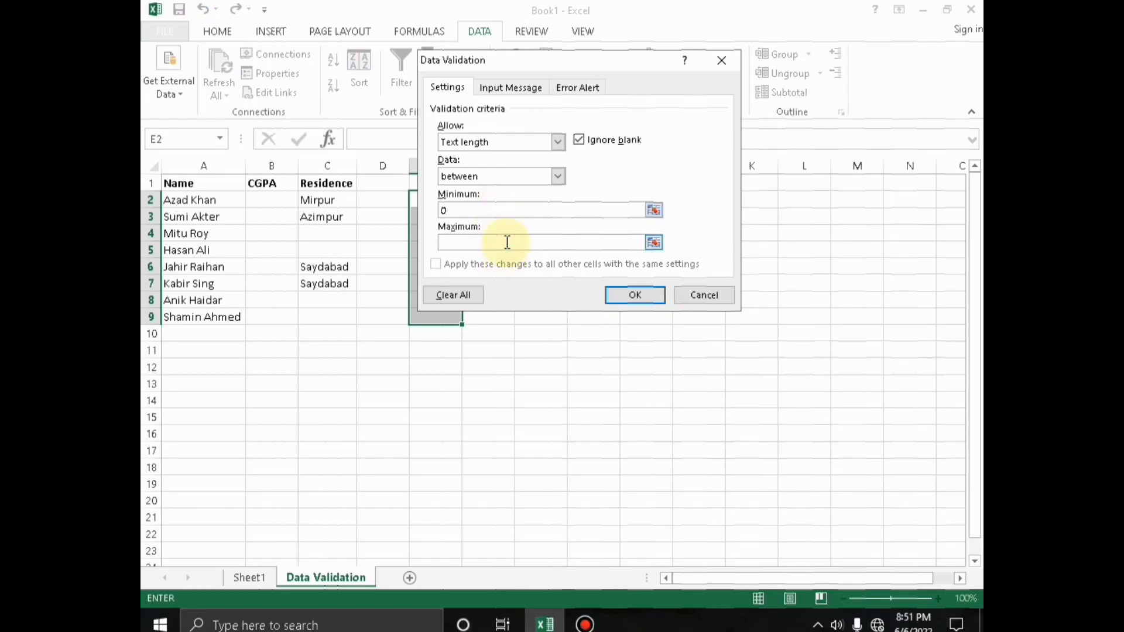
type("45")
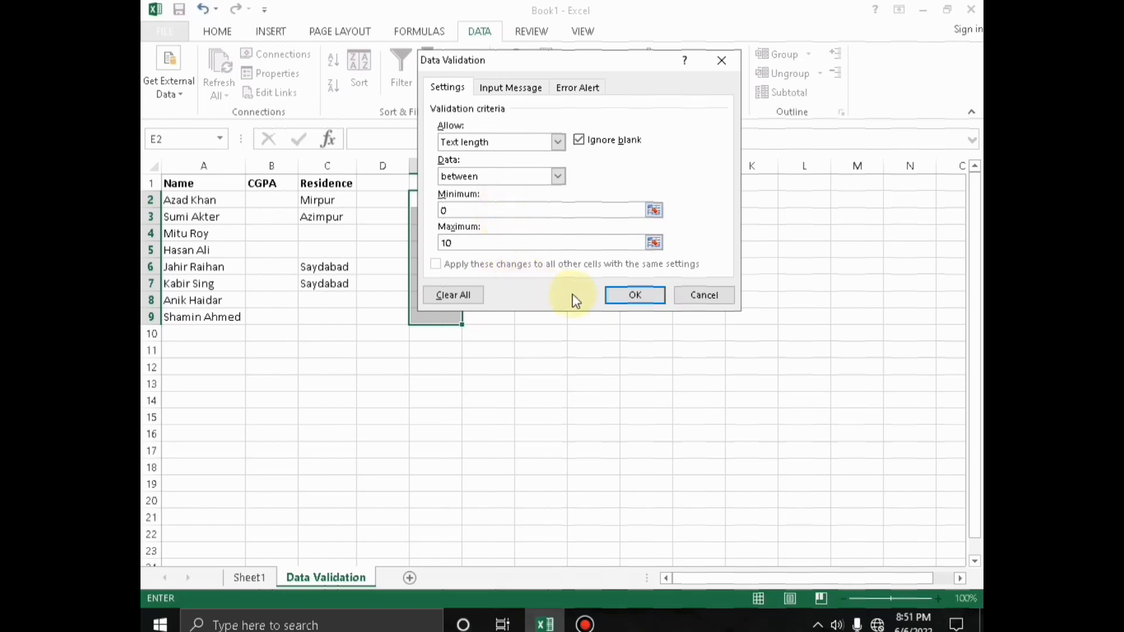
left_click(634, 296)
- Try entering a three-word full name longer than 10 characters in cell E2 to test the text length rule
double_click(440, 202)
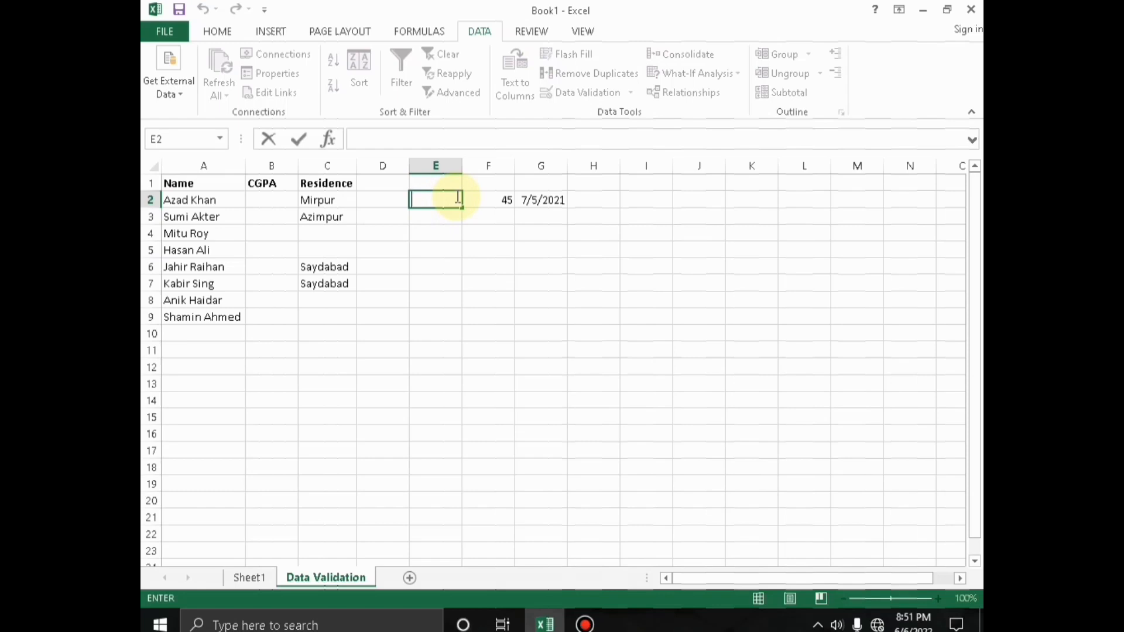
type("Arif Khan Azas")
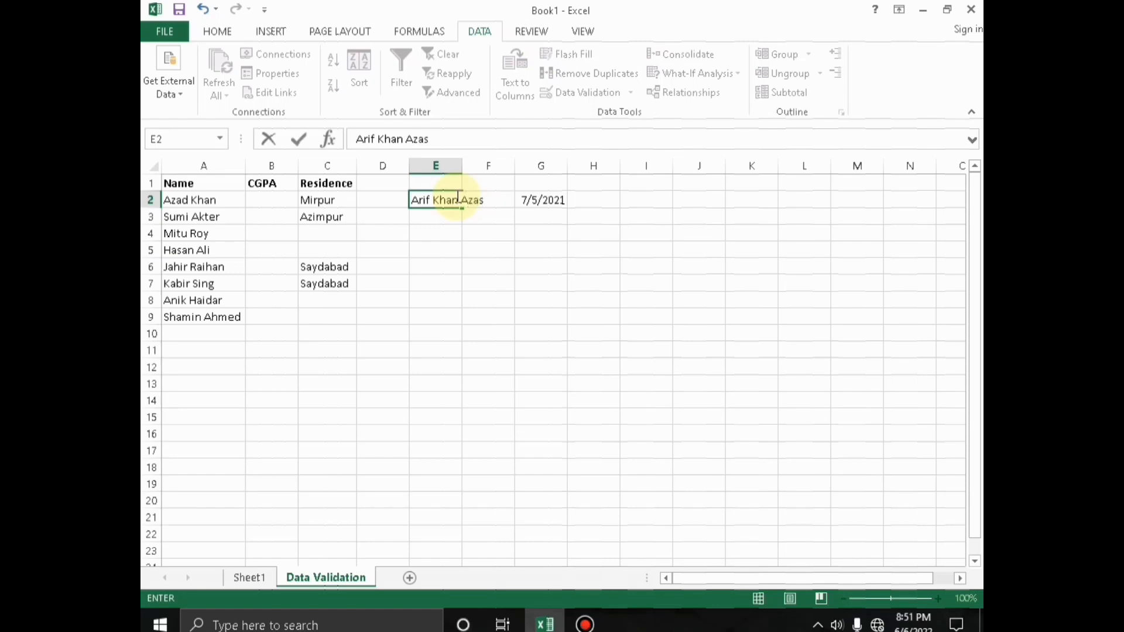
key("BackSpace")
type("d")
key("Return")
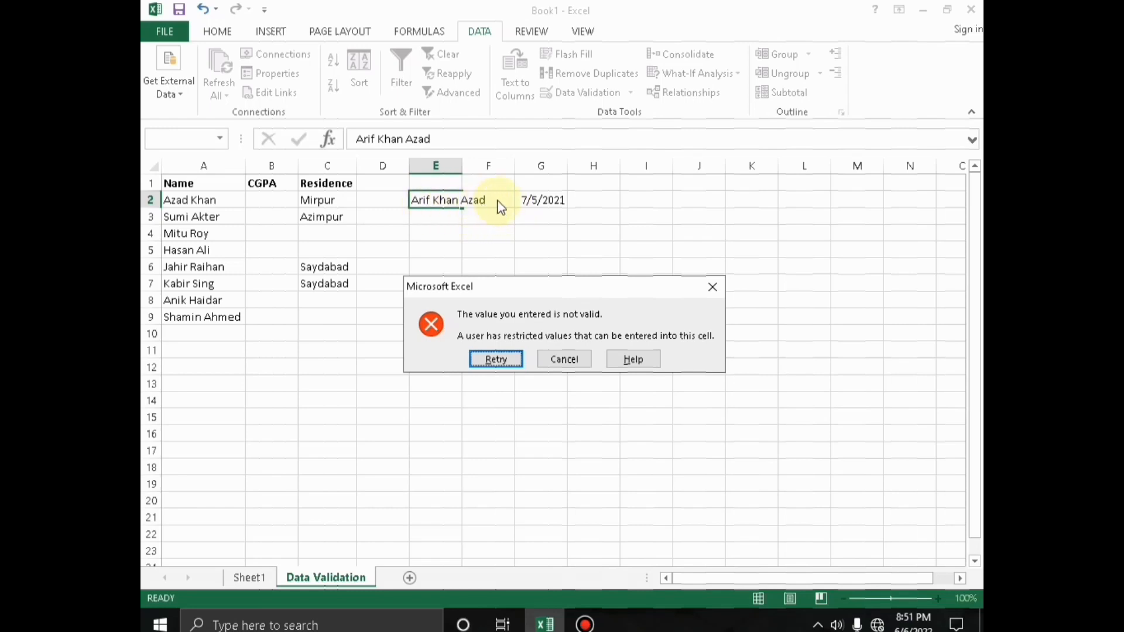
- Retry the entry in cell E2, shortening the name to its first two words to fit the length limit
left_click(491, 359)
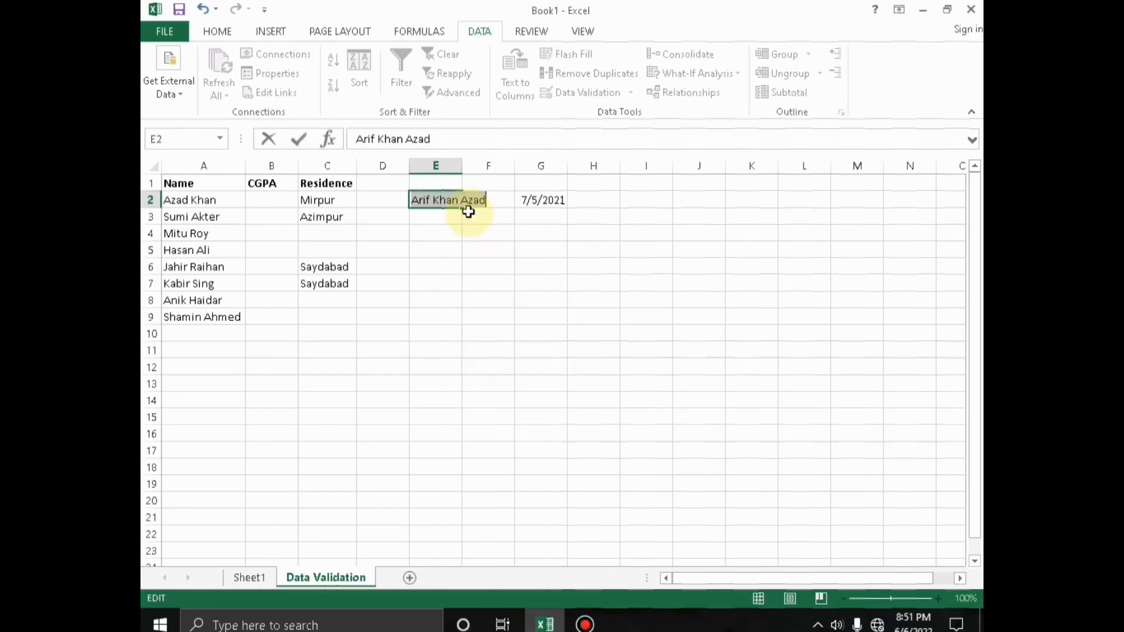
left_click(503, 202)
key("BackSpace")
key("BackSpace")
key("BackSpace")
key("BackSpace")
key("BackSpace")
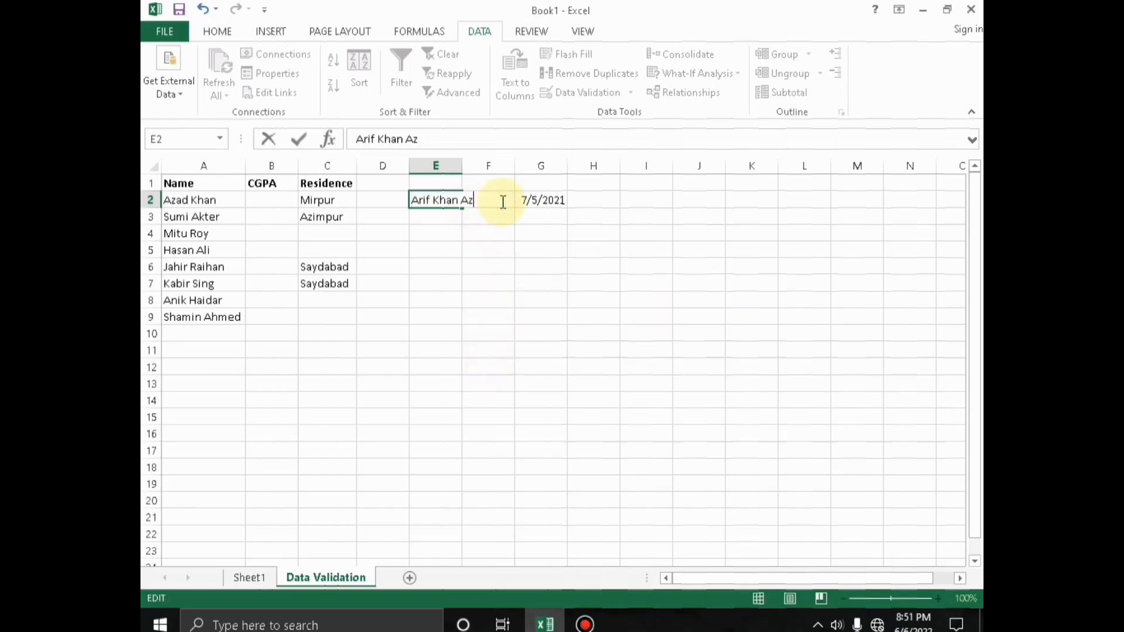
key("Return")
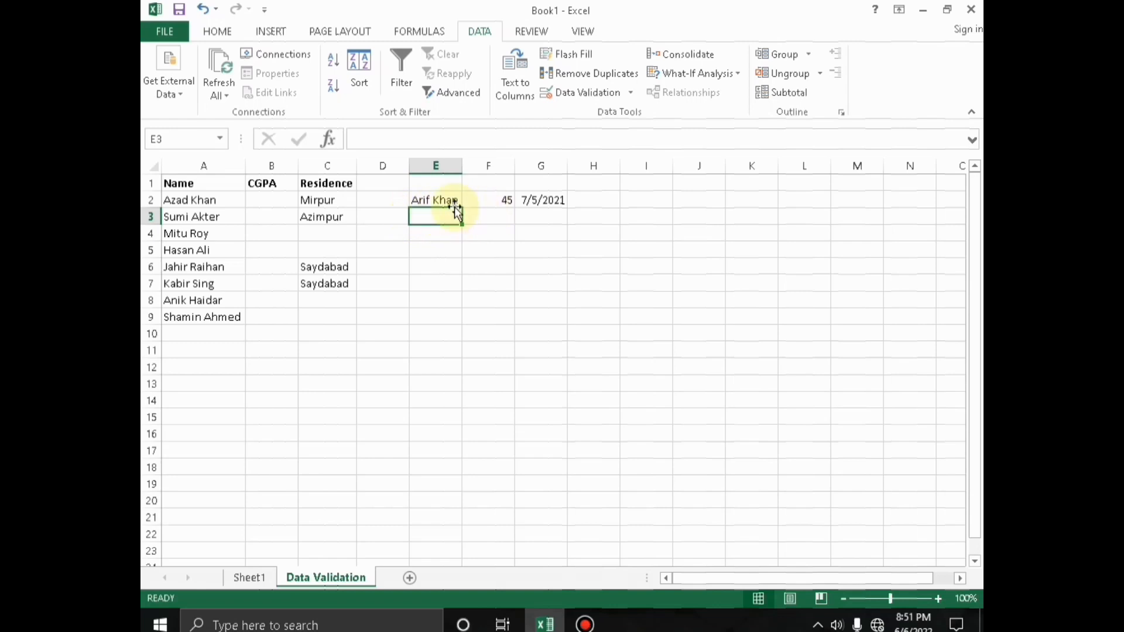
left_click(432, 201)
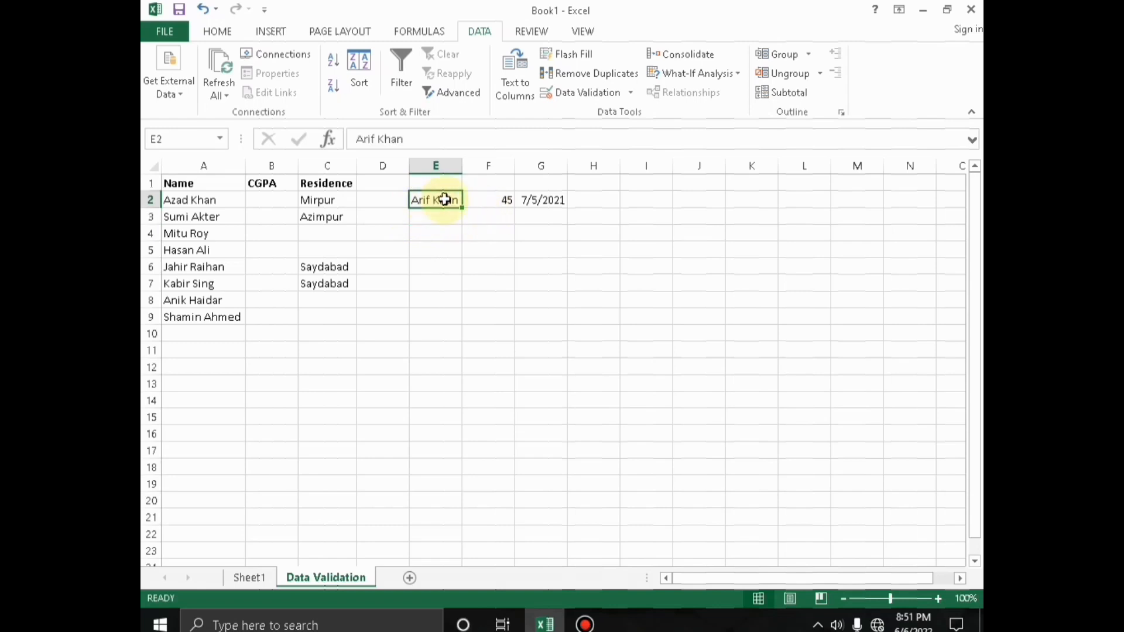
left_click(446, 225)
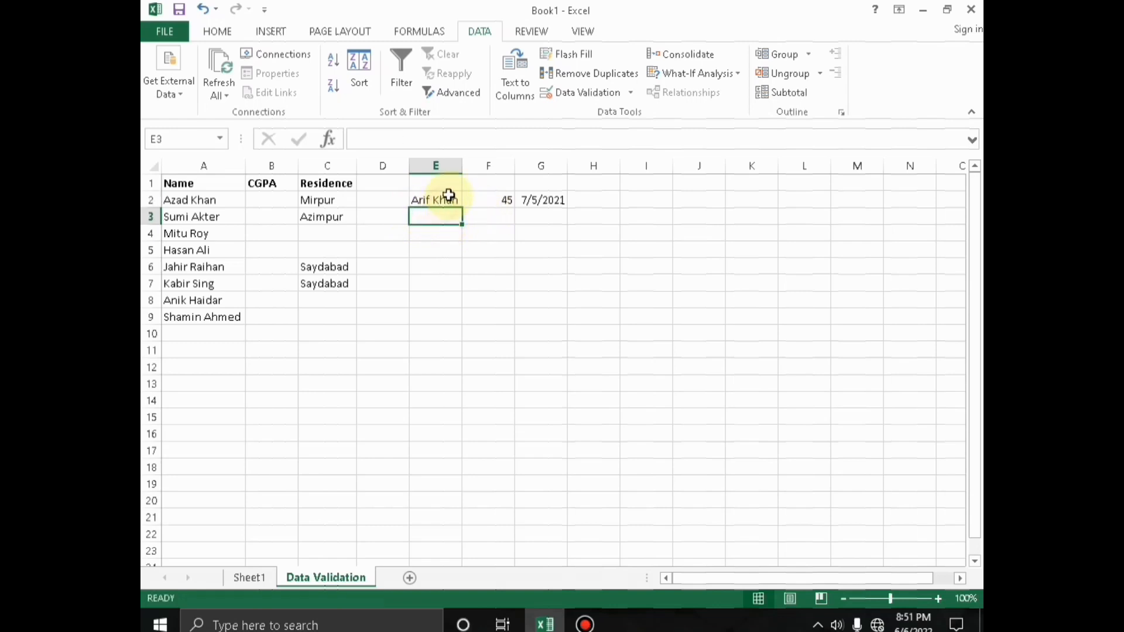
left_click(430, 200)
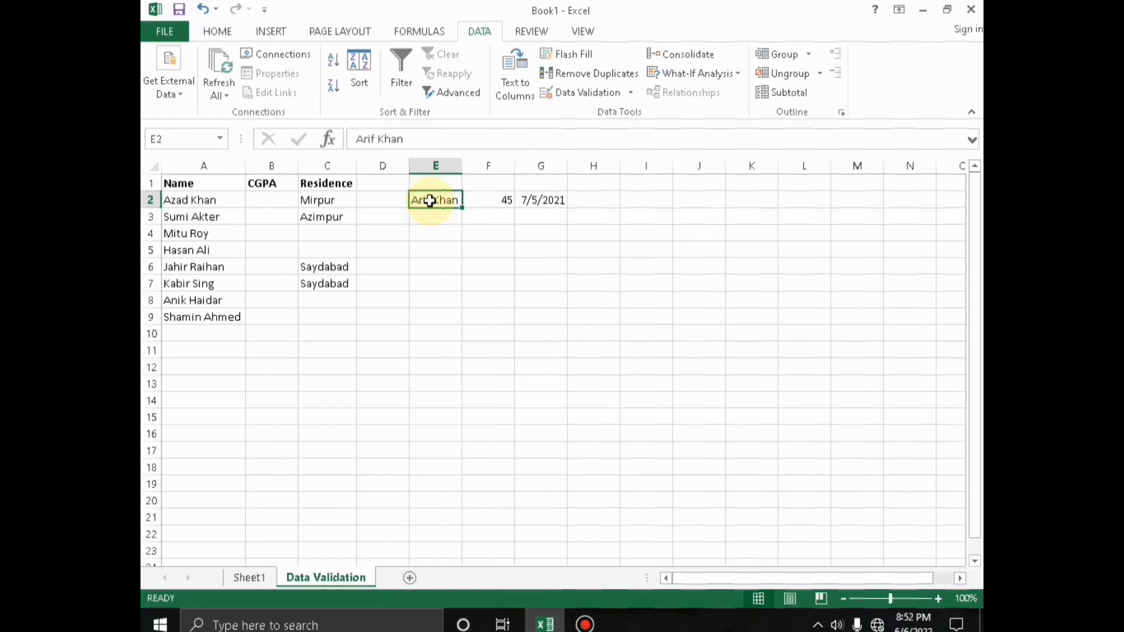
left_click(518, 85)
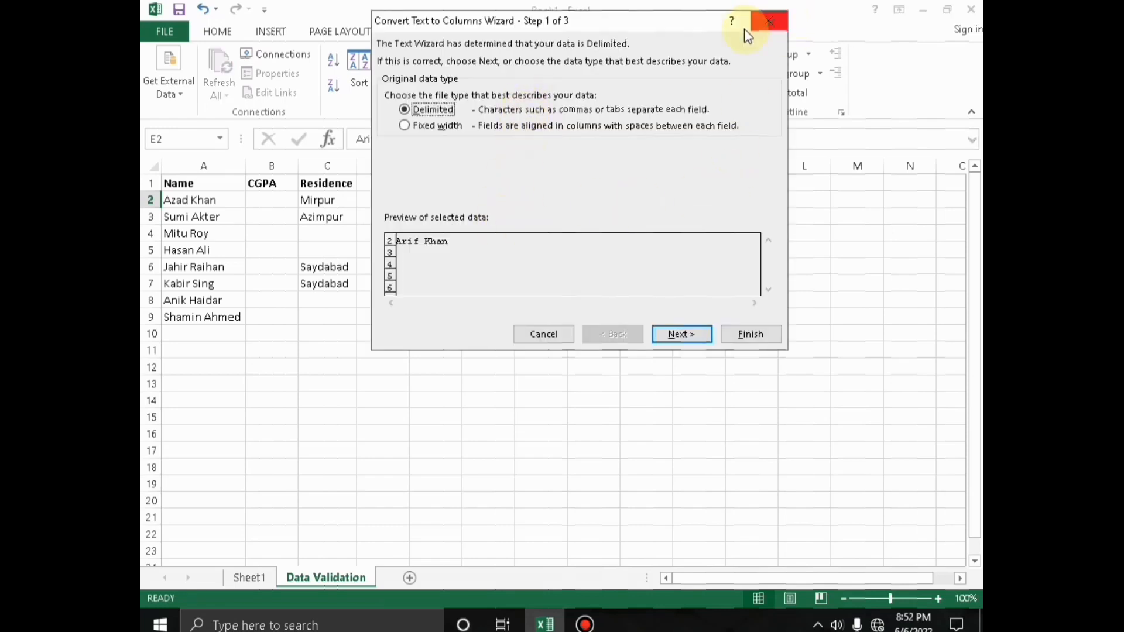
left_click(761, 19)
- Examine the Custom formula criterion in the data validation settings of cell E3 without applying it, and minimize the workbook window
left_click(431, 218)
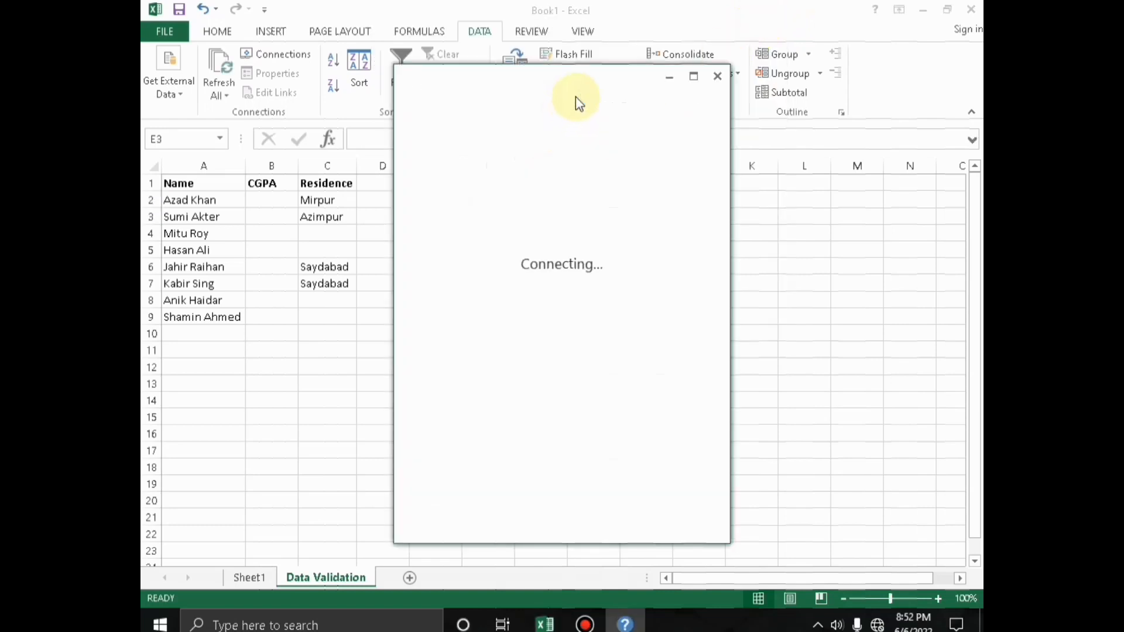
left_click(717, 75)
left_click(578, 93)
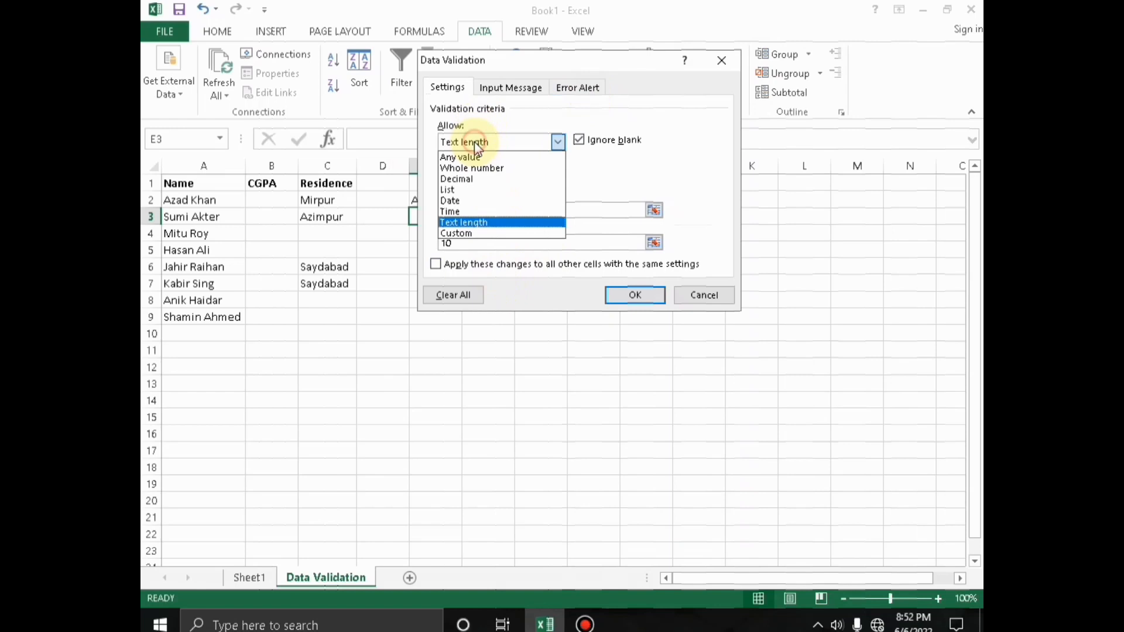
left_click(474, 233)
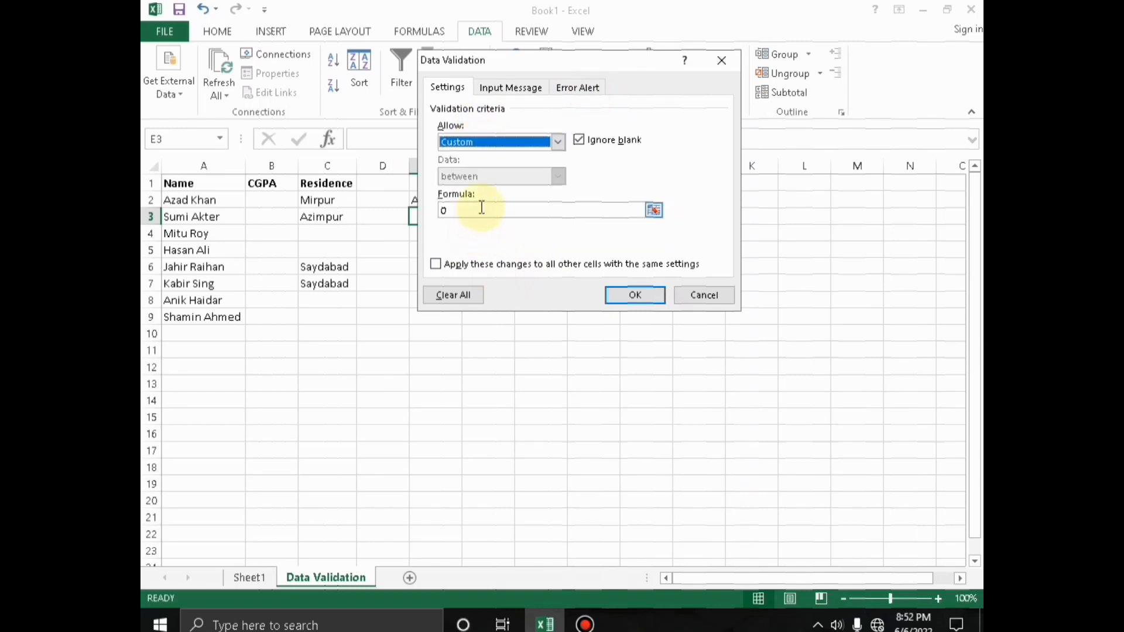
left_click(713, 58)
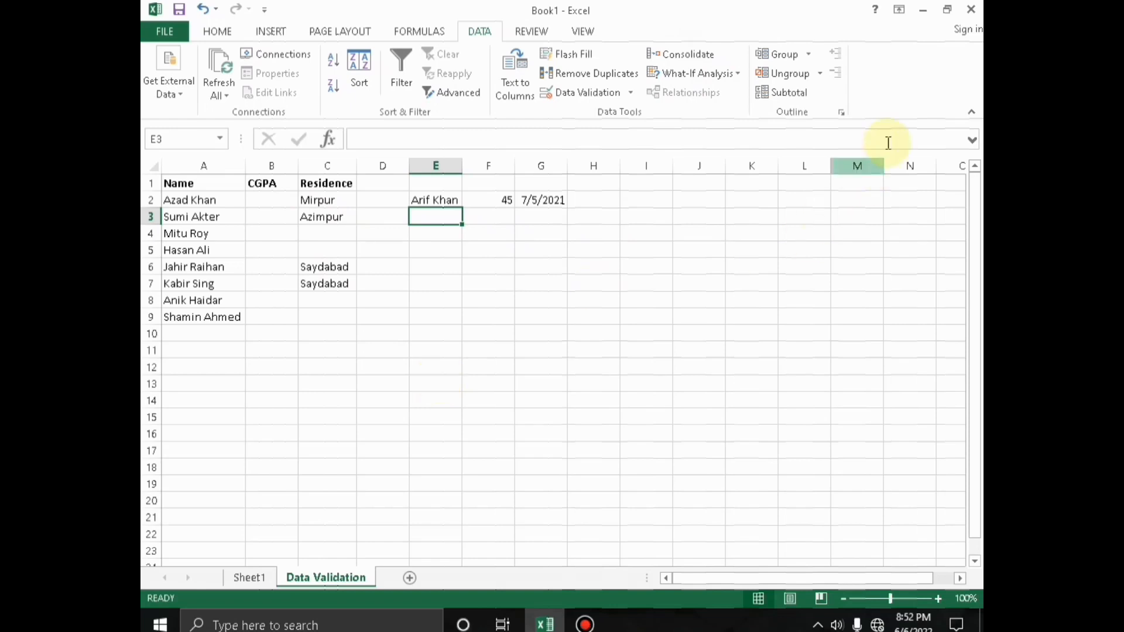
left_click(922, 14)
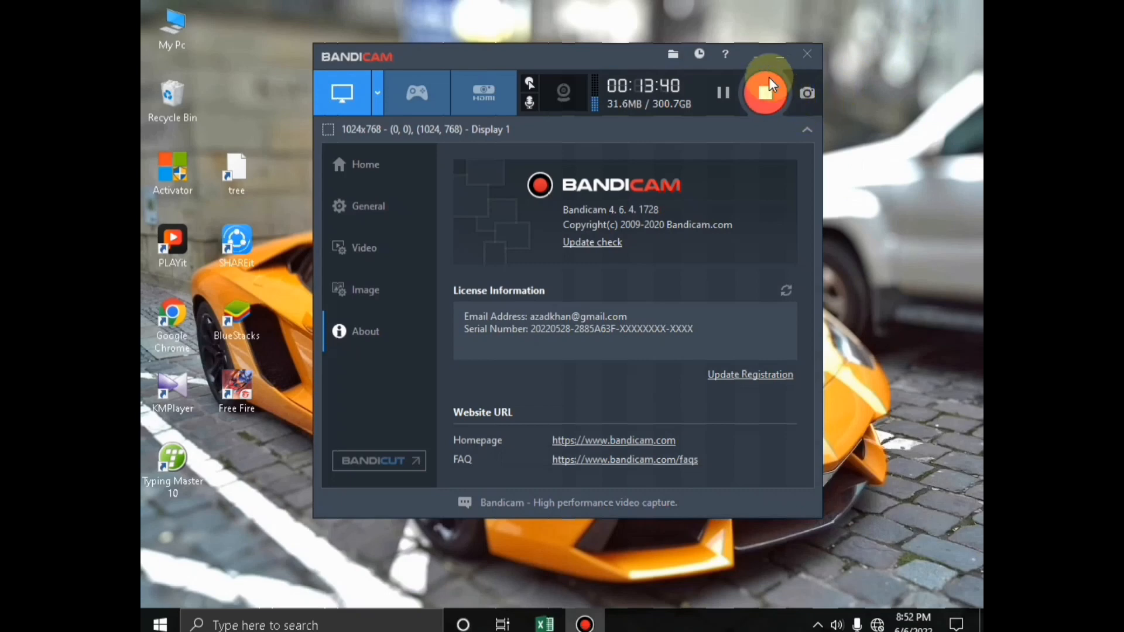